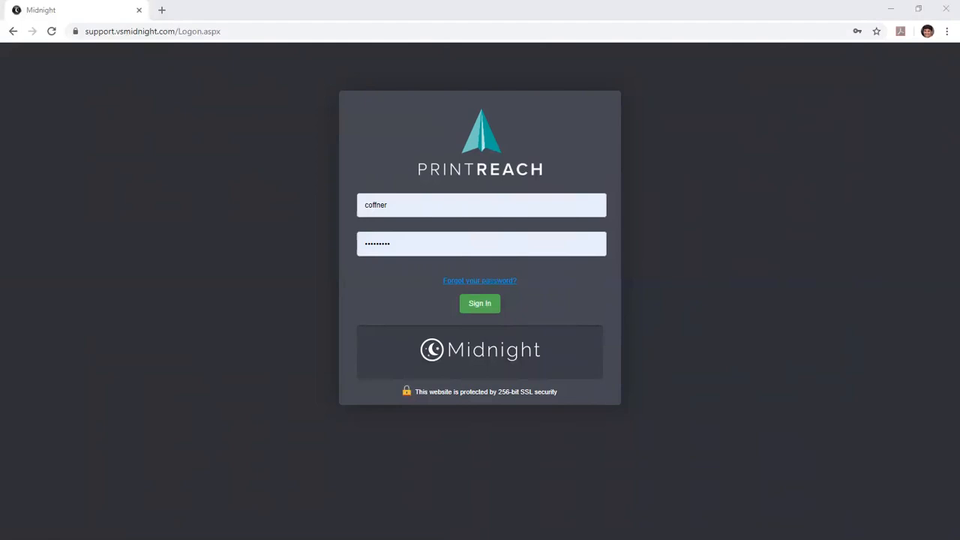
- Sign in with the saved credentials and start a new estimate
left_click(479, 303)
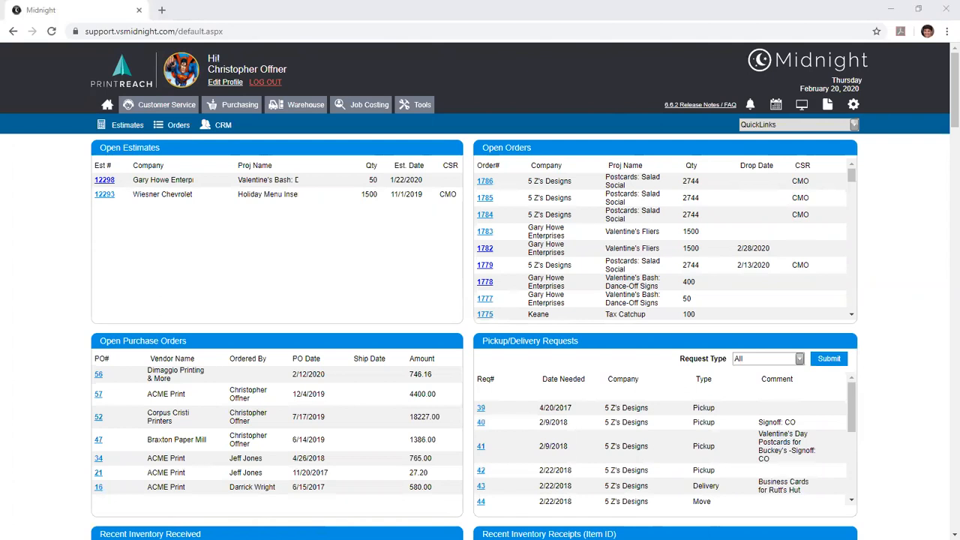
left_click(485, 134)
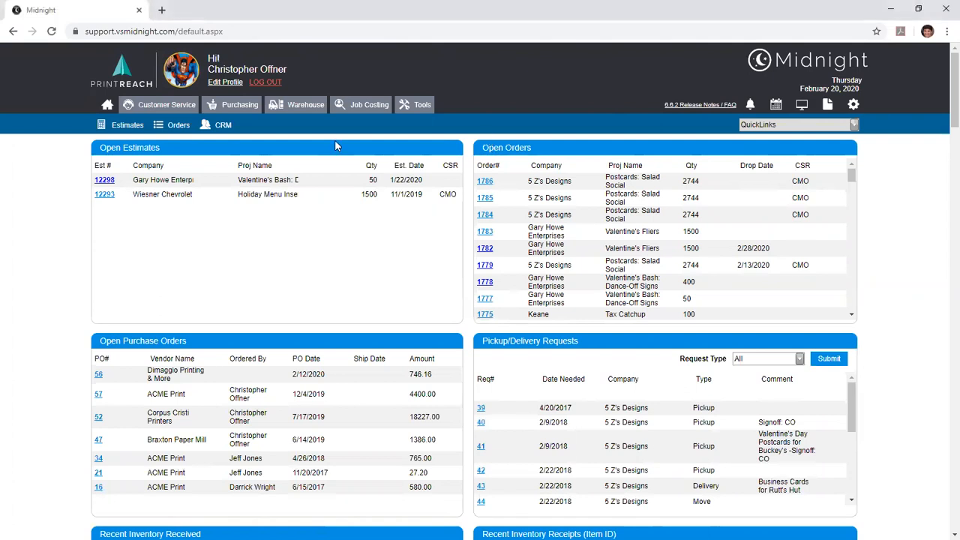
left_click(764, 126)
left_click(758, 157)
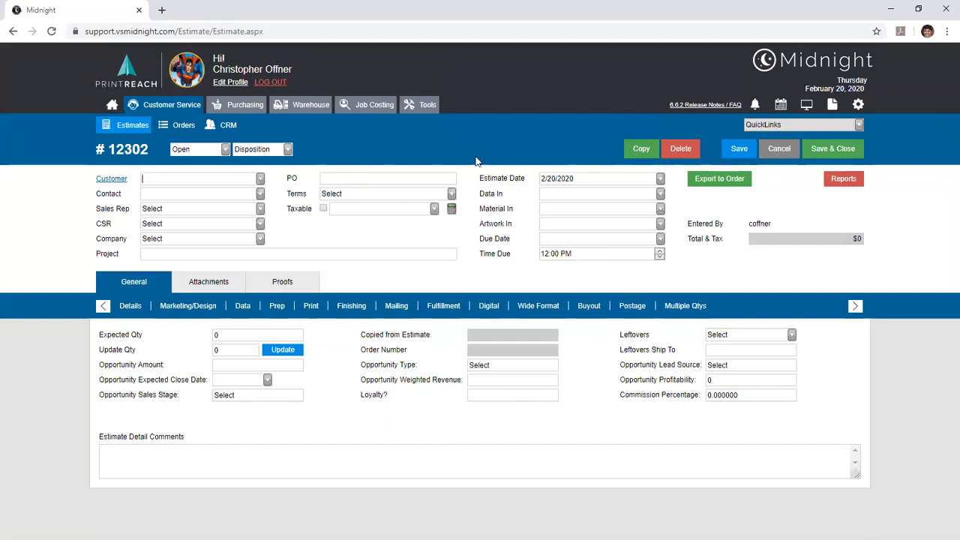
- Set the estimate's customer to 5 Z's Designs
left_click(260, 180)
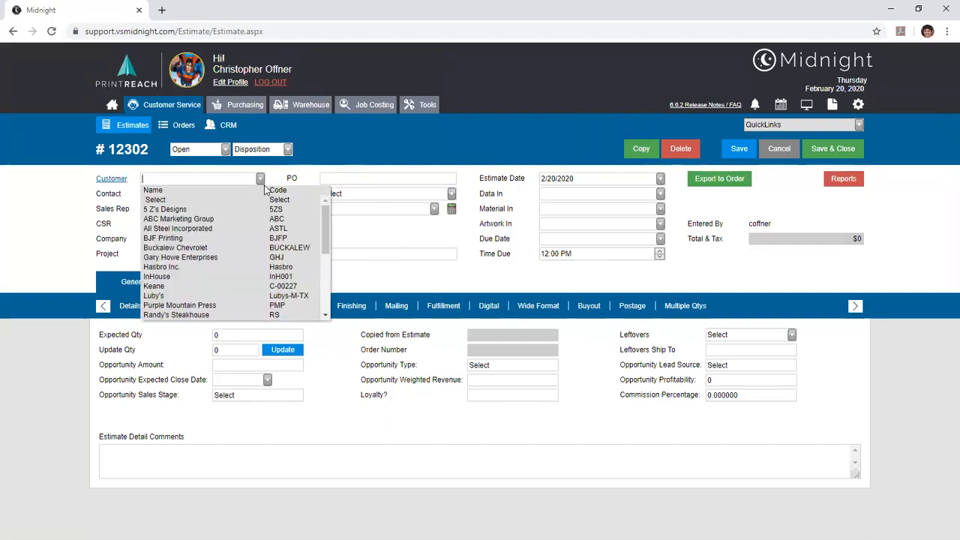
left_click(228, 209)
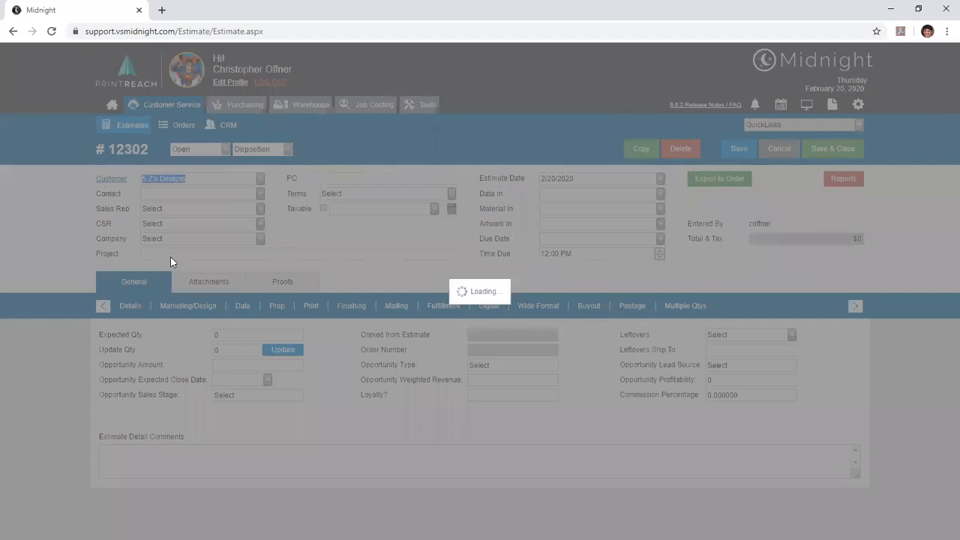
key("Return")
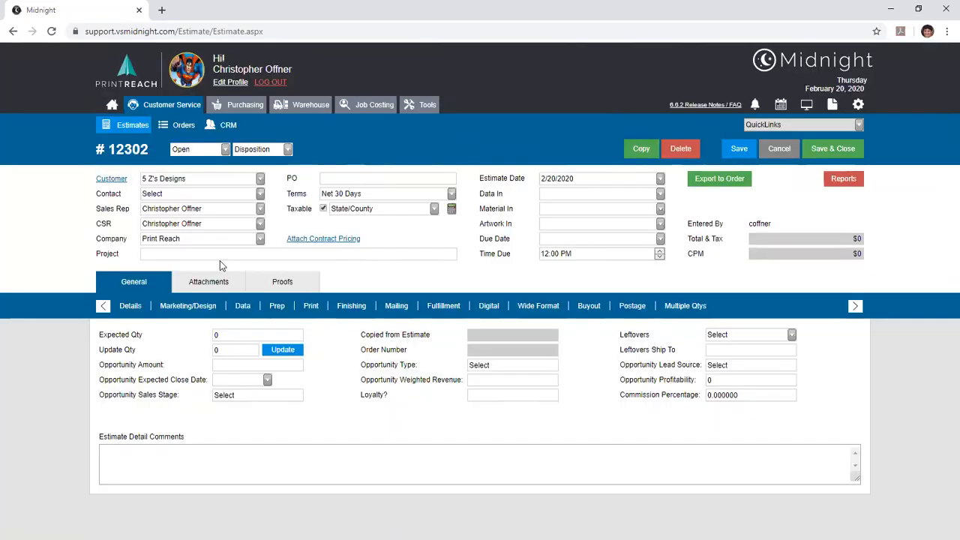
- Name the estimate's project "Outback Steakhouse 2020 Summer Menus"
left_click(355, 257)
type("Outback Steakhouse 2020 Summer Menus")
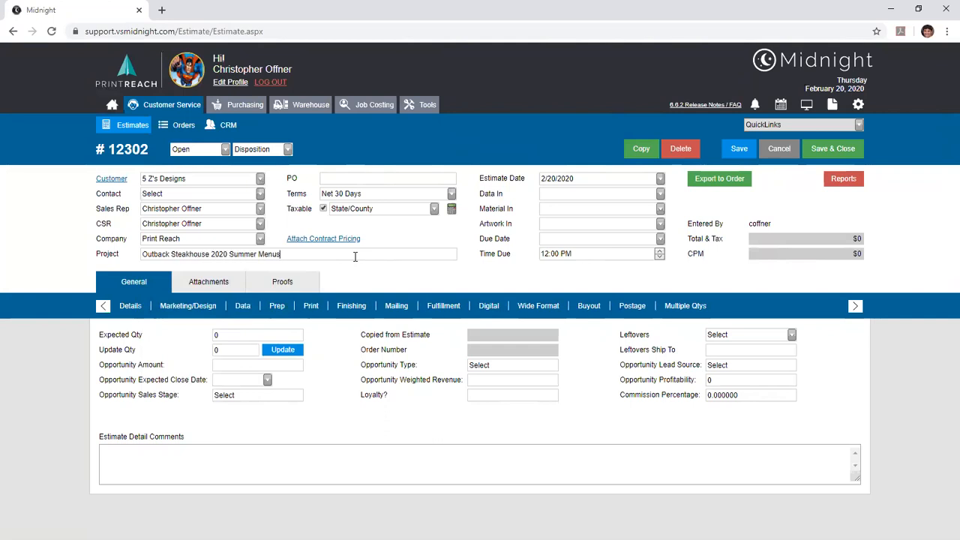
- Set the estimate's expected quantity to 80,000 and its due date to 2/28/2020
left_click(242, 336)
type("80,000")
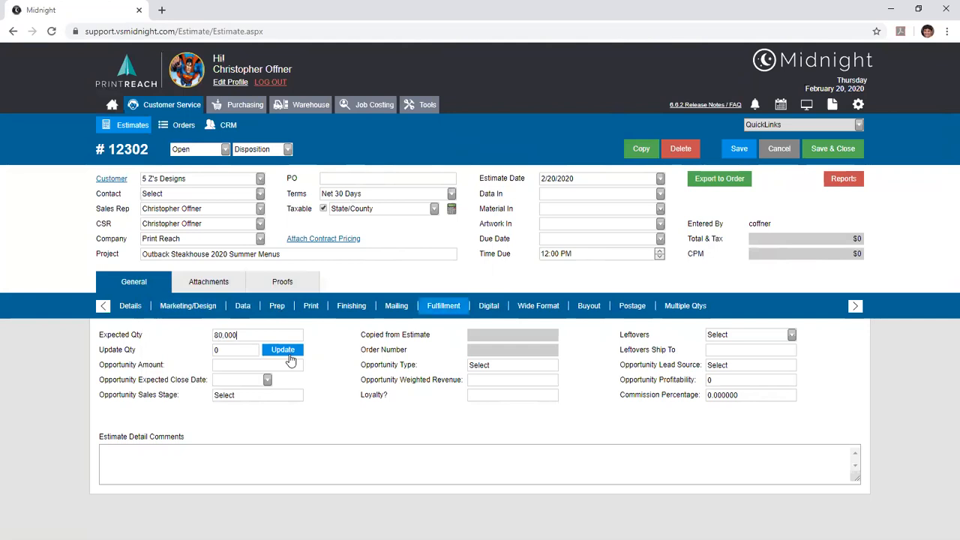
left_click(660, 239)
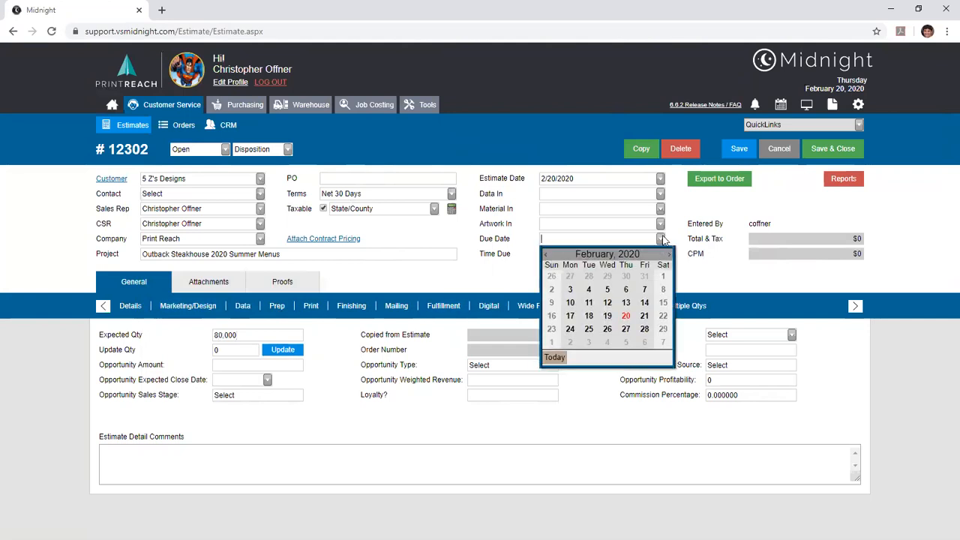
left_click(643, 329)
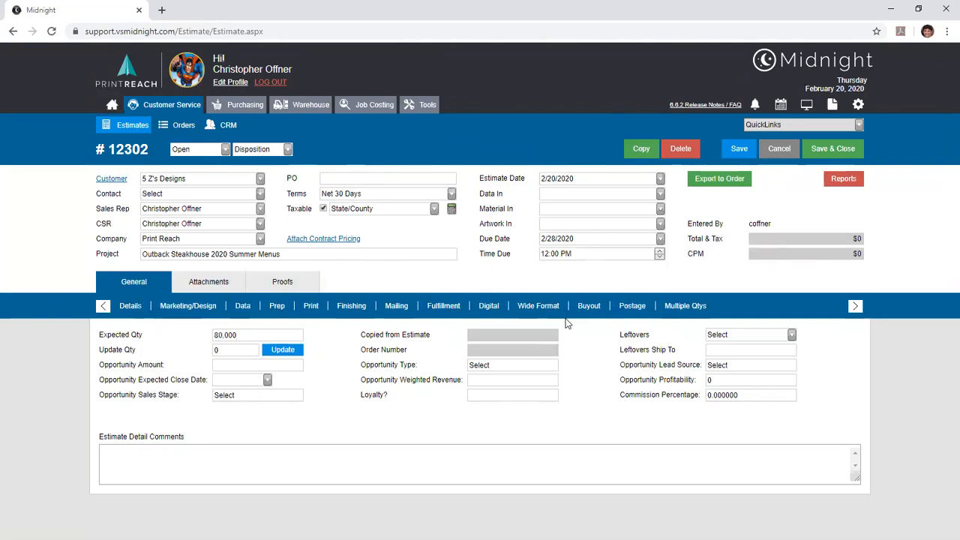
- Add the PRINT (Printing) service that uses the Print Calculator to the estimate's print services, and enlarge the page display
left_click(311, 306)
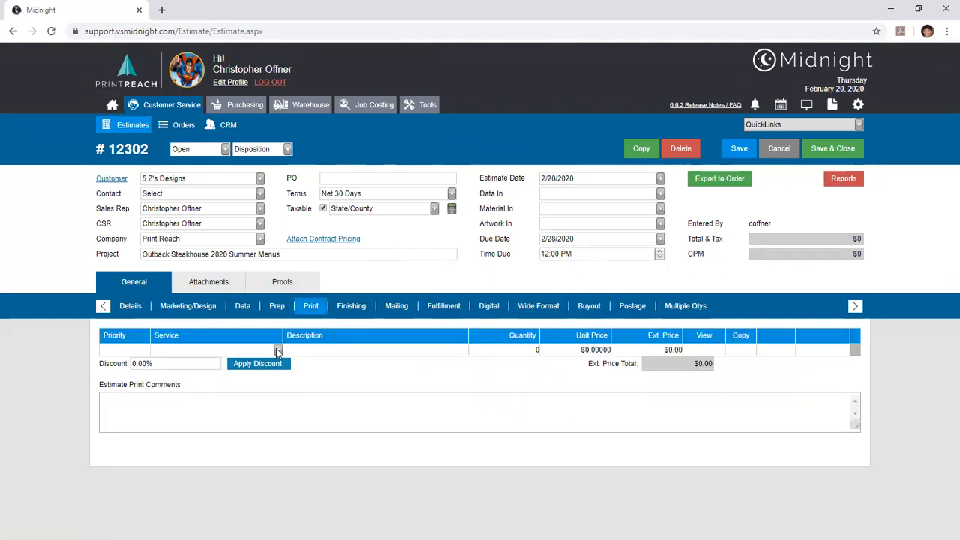
left_click(277, 350)
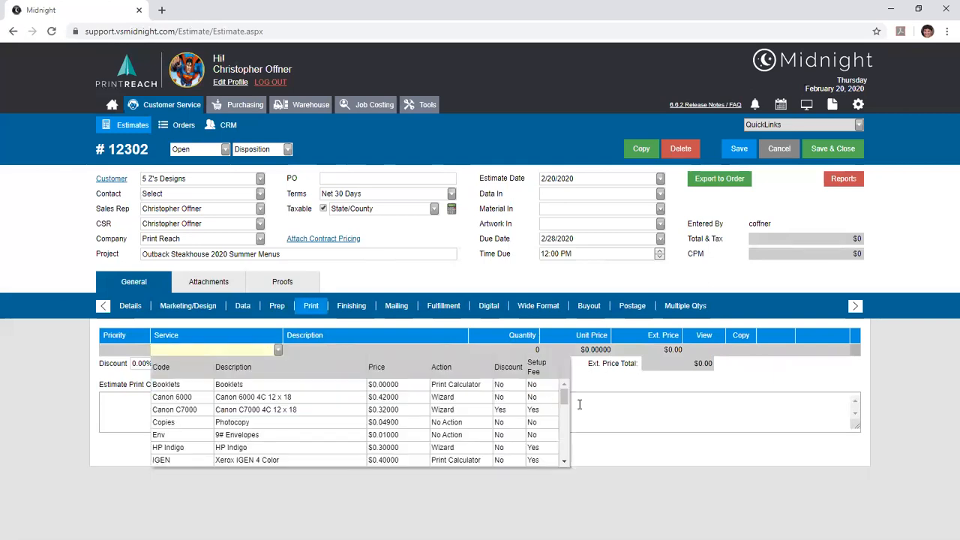
left_click_drag(566, 398, 577, 437)
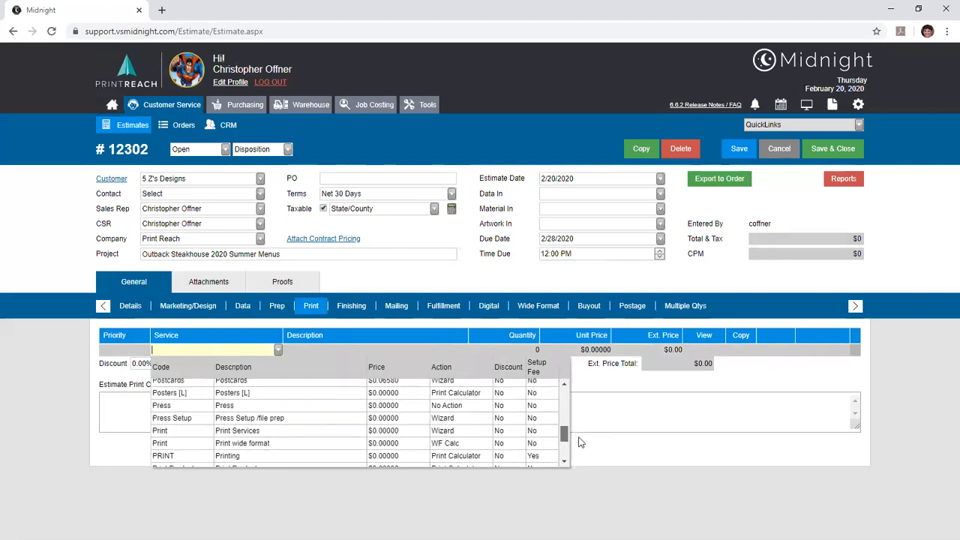
left_click(544, 456)
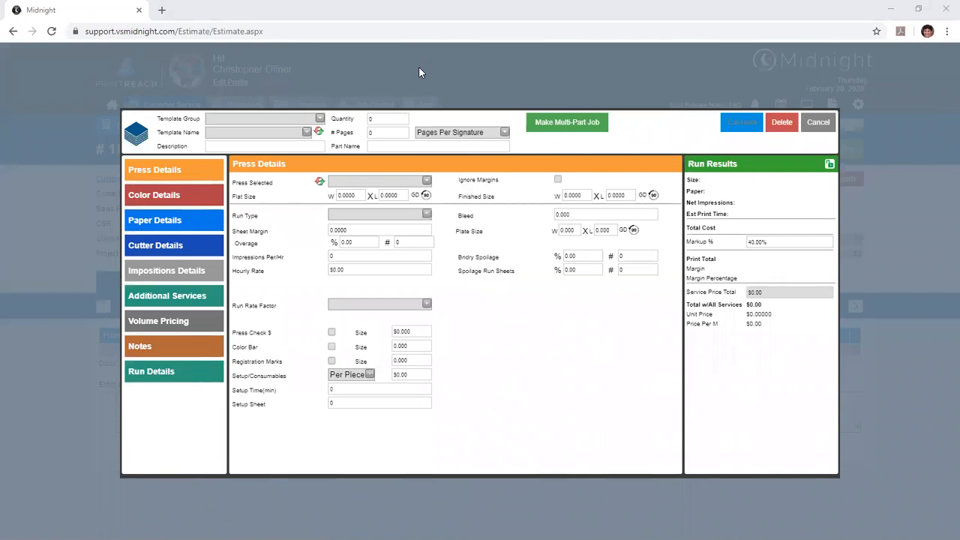
key("ctrl+plus")
key("ctrl+plus")
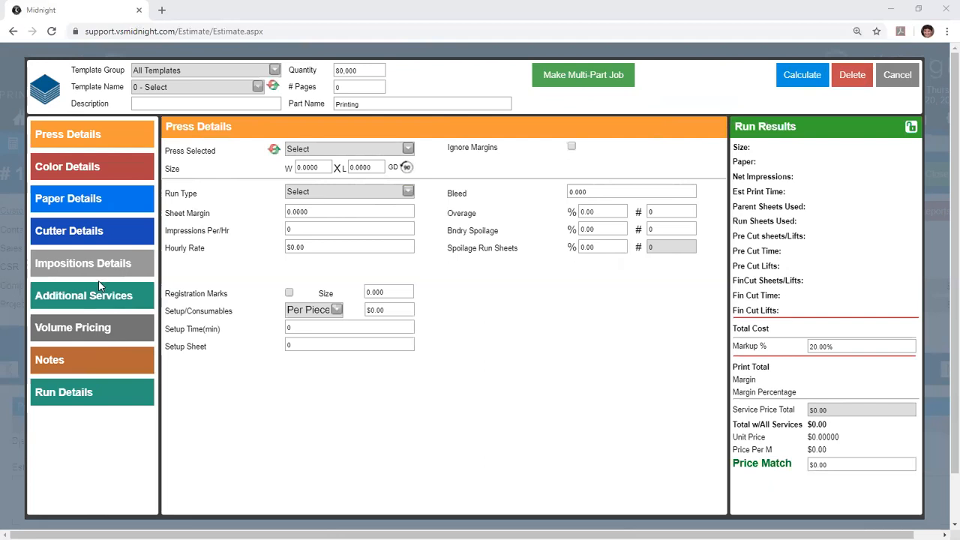
- Examine the print calculator's description, part name, template list, quantity and page count fields
left_click(204, 103)
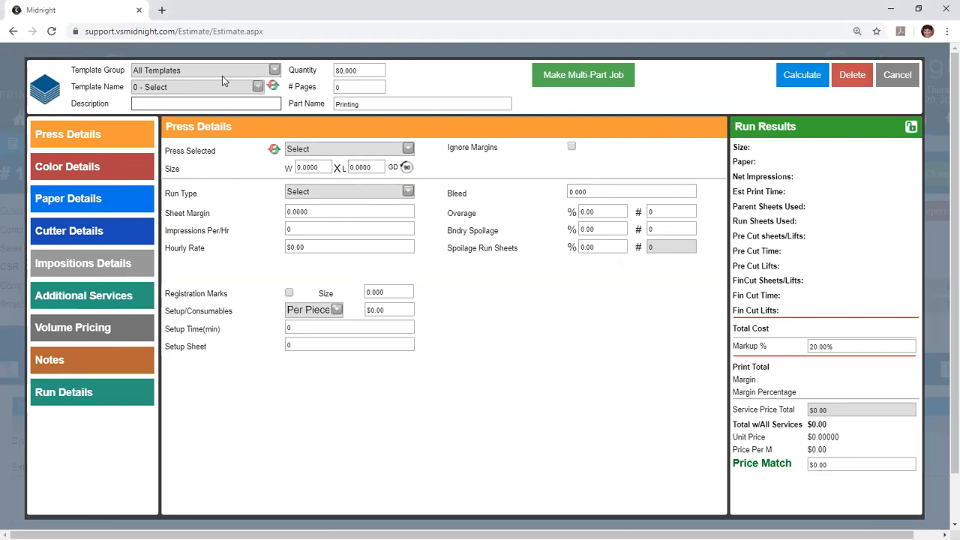
left_click_drag(380, 105, 321, 114)
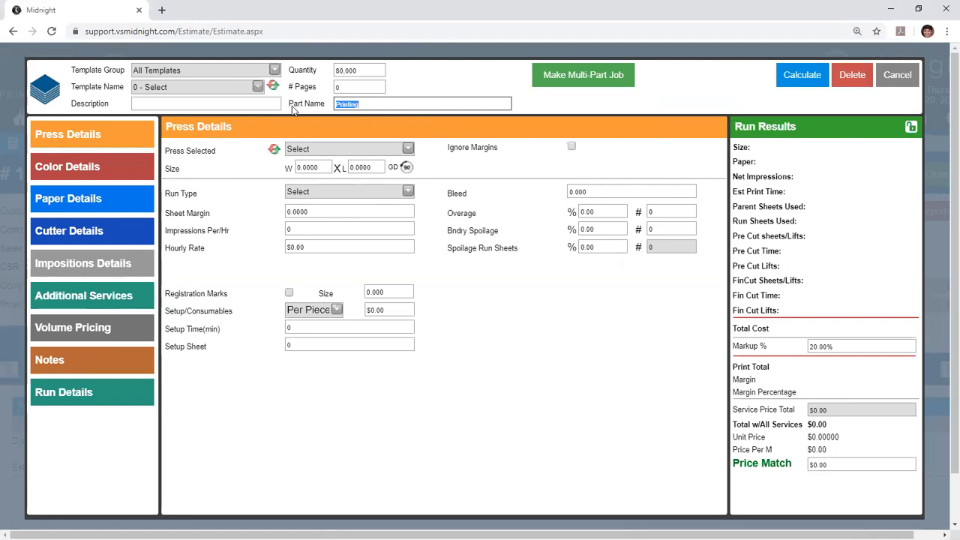
left_click(341, 104)
left_click(252, 104)
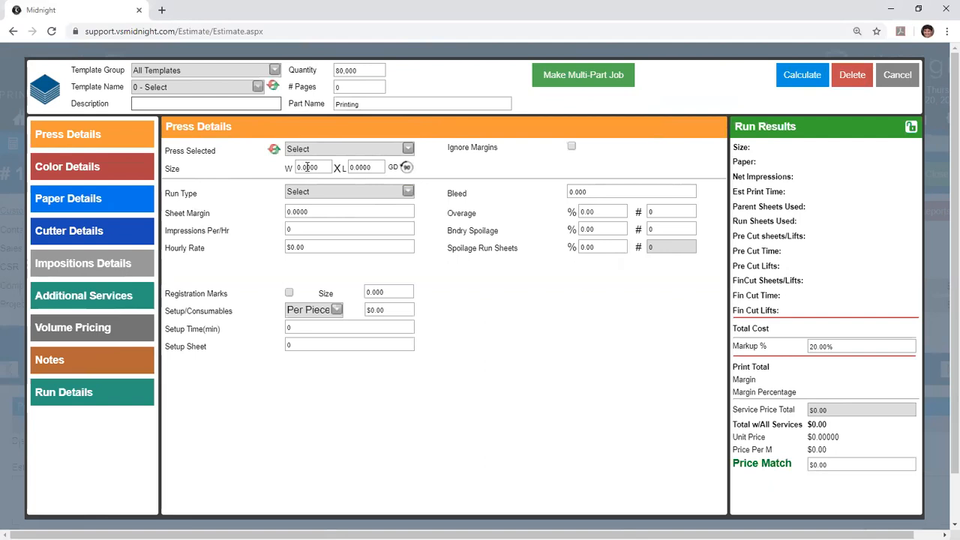
left_click(257, 86)
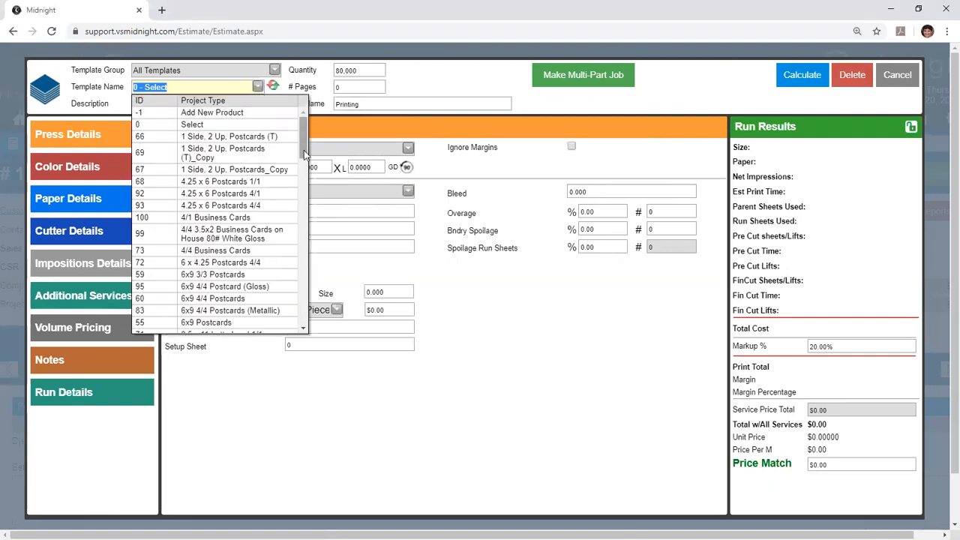
left_click(351, 183)
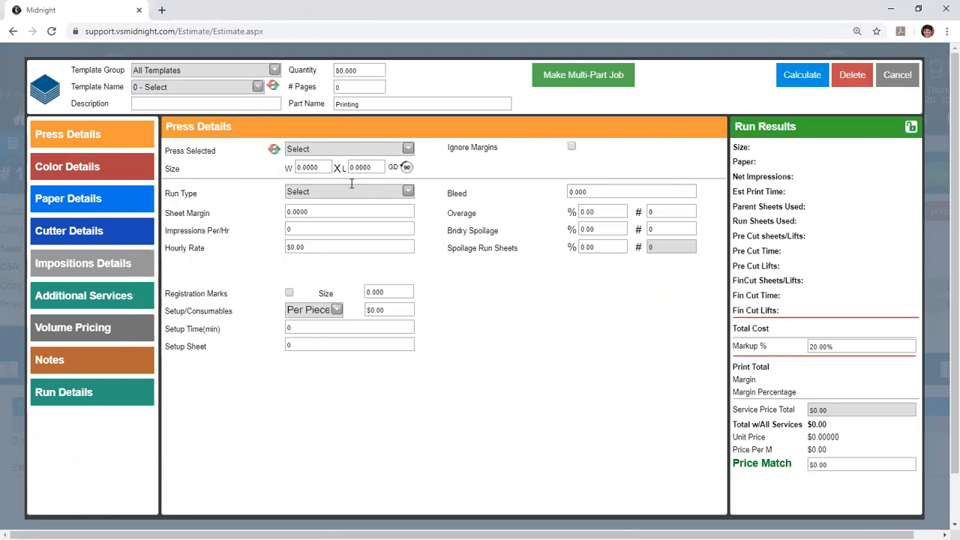
key("Tab")
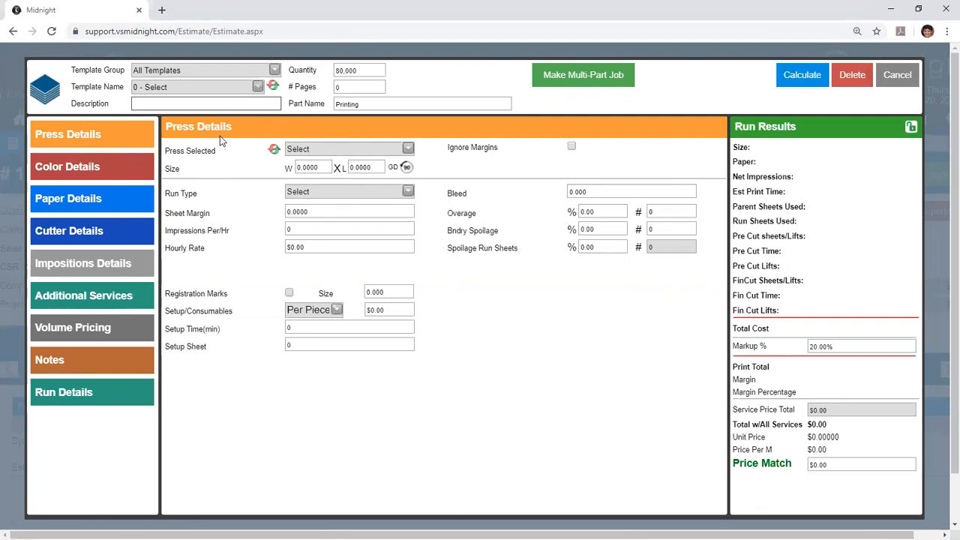
left_click_drag(366, 70, 328, 69)
left_click(429, 79)
left_click(363, 88)
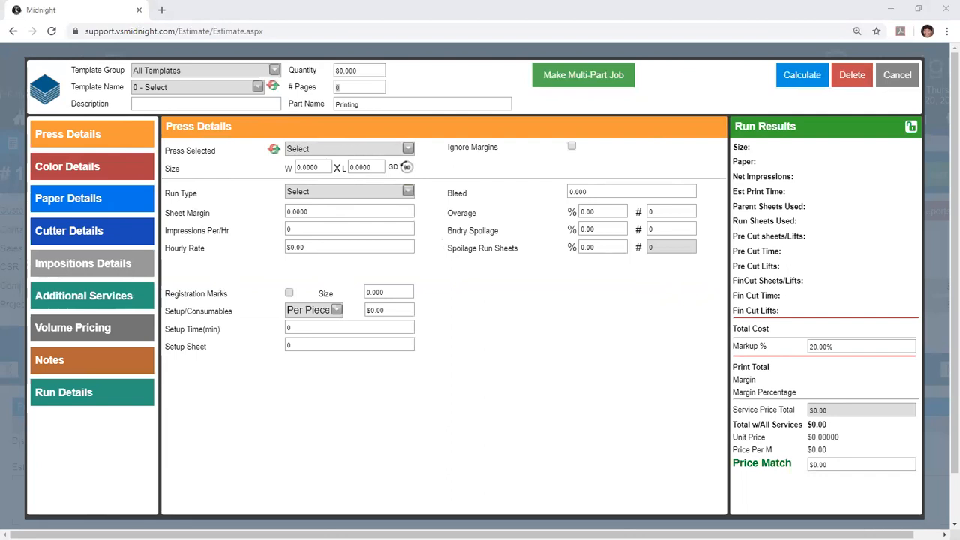
left_click(665, 113)
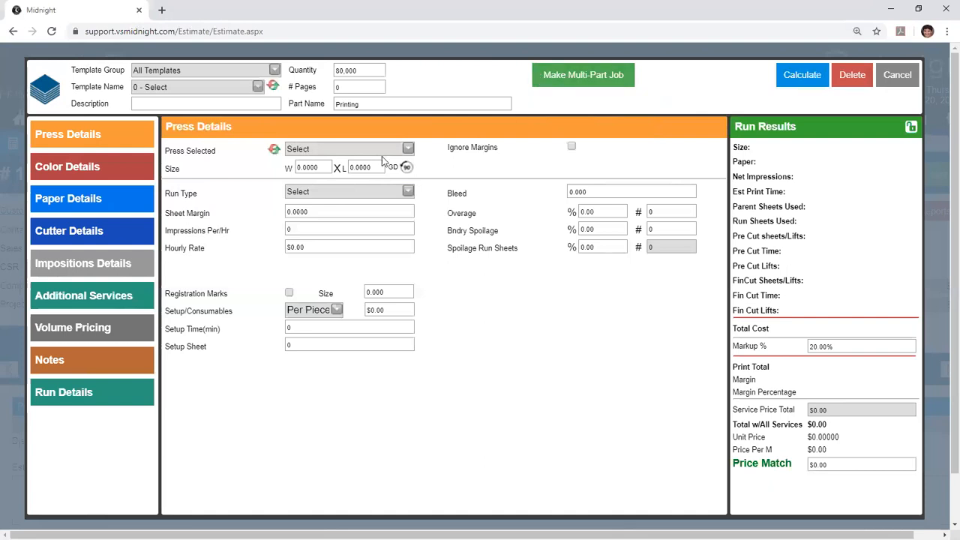
- Select the Canon IR 125 1Side press for the printing service
left_click(408, 149)
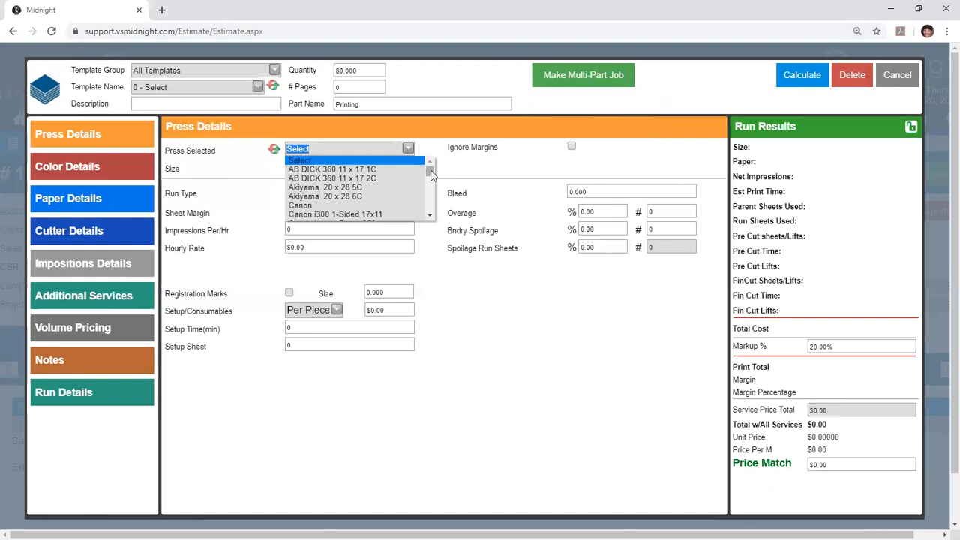
left_click_drag(431, 174, 433, 177)
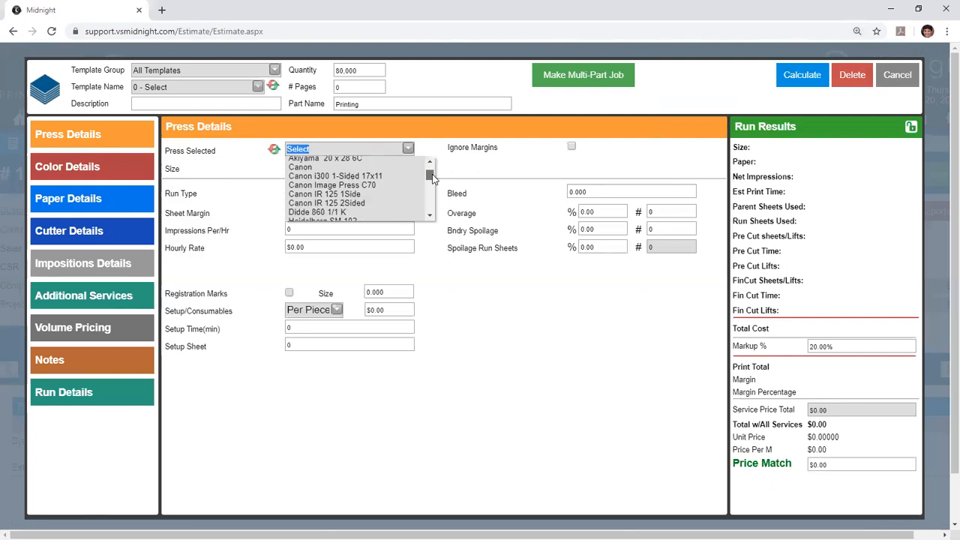
left_click(347, 194)
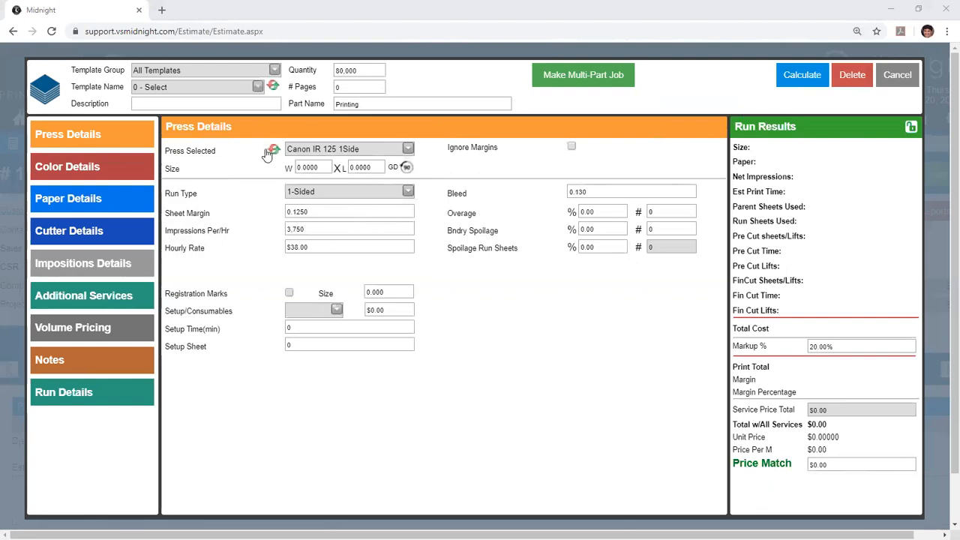
- Switch the press to Canon i300 1-Sided 17x11 and view the papers offered for it
left_click(408, 149)
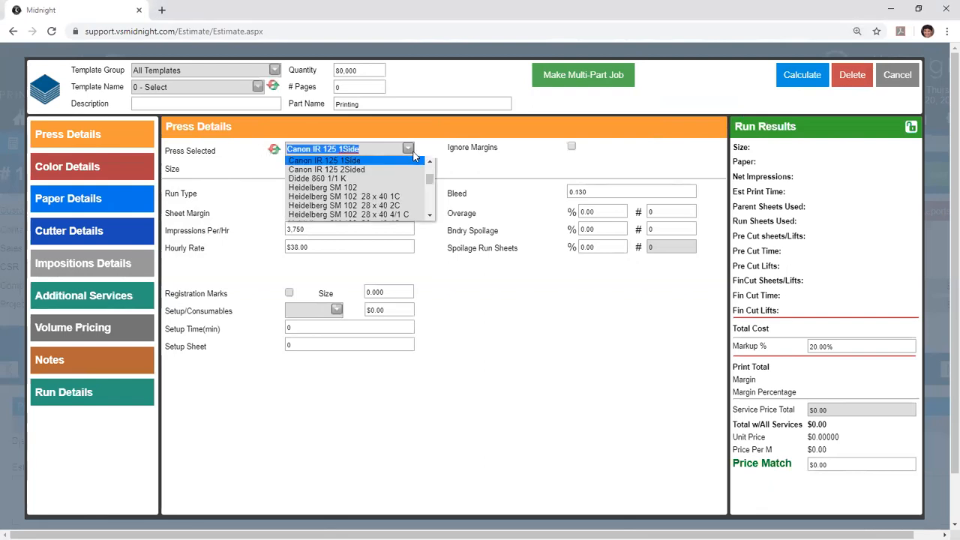
scroll(430, 166, "up", 3)
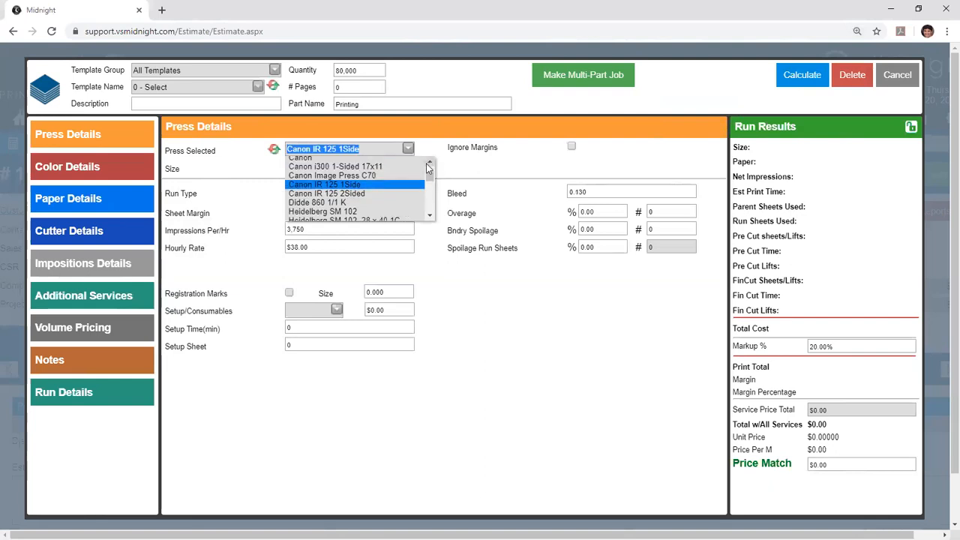
left_click(359, 165)
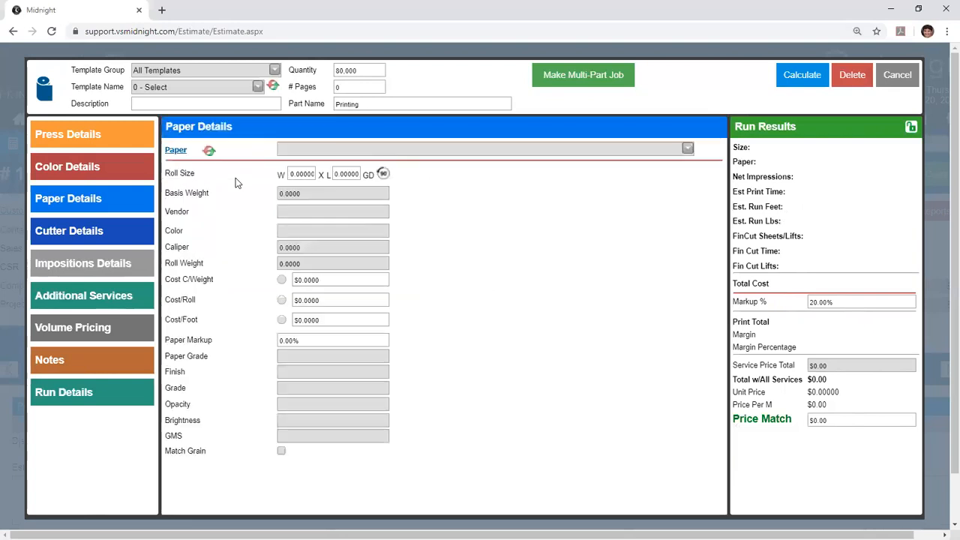
left_click(684, 150)
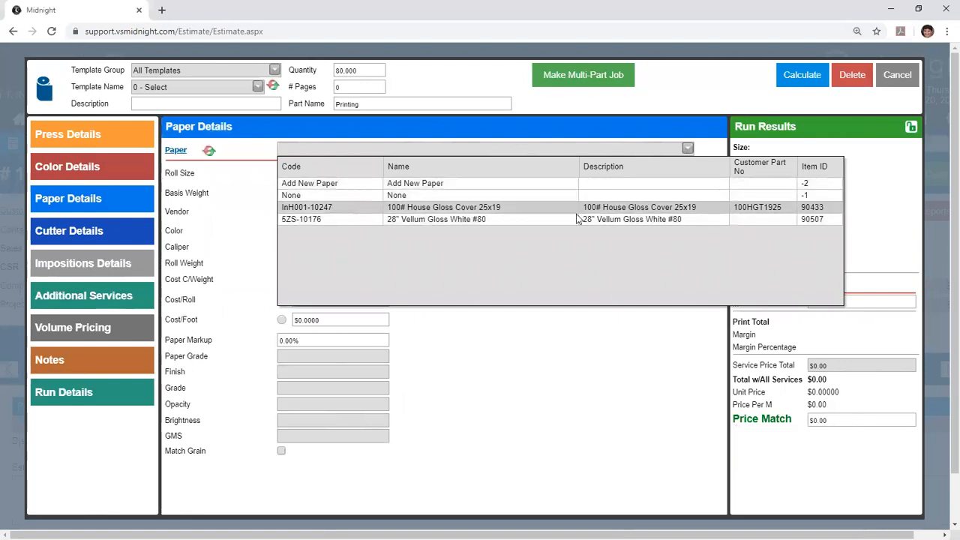
left_click(352, 217)
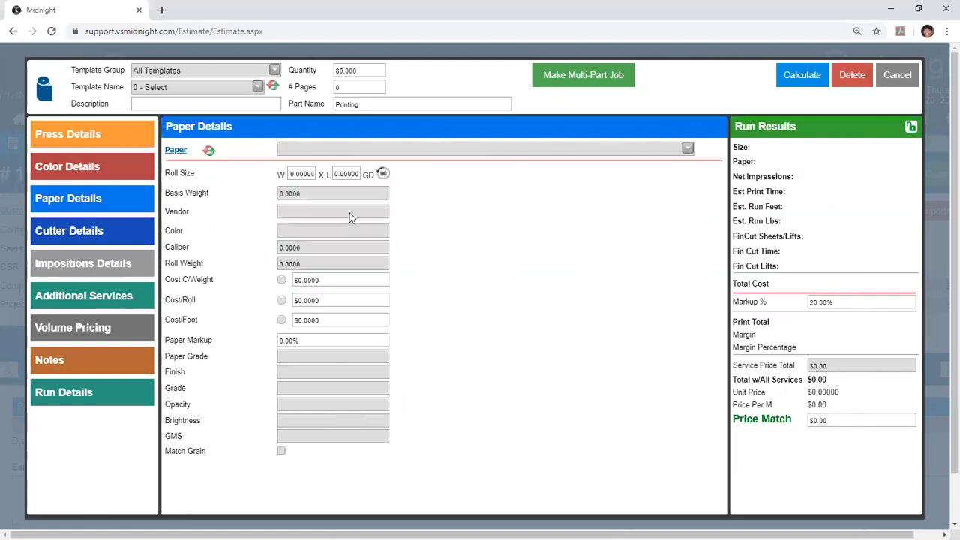
- Set the press to Heidelberg SM 102 28 x 40 2C
left_click(413, 148)
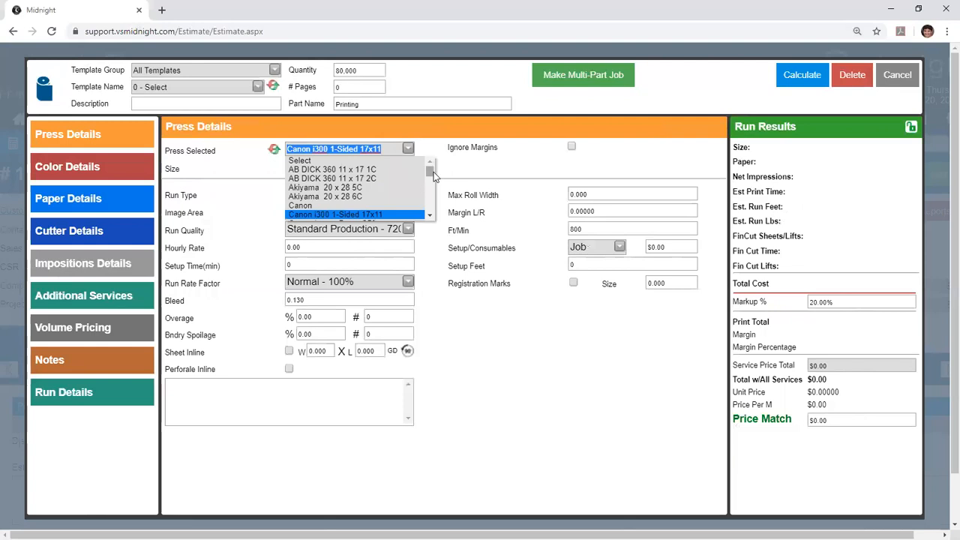
scroll(433, 172, "down", 3)
scroll(440, 186, "down", 2)
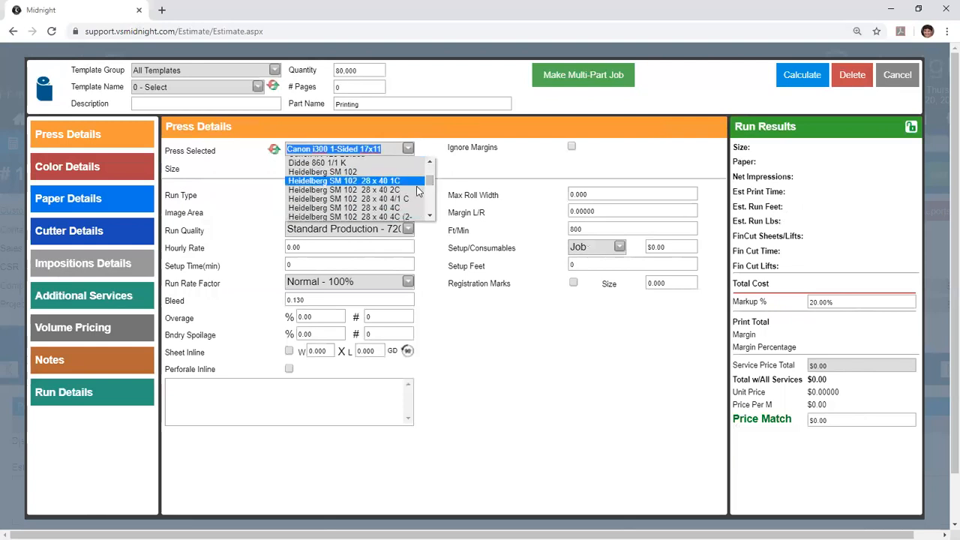
left_click(353, 193)
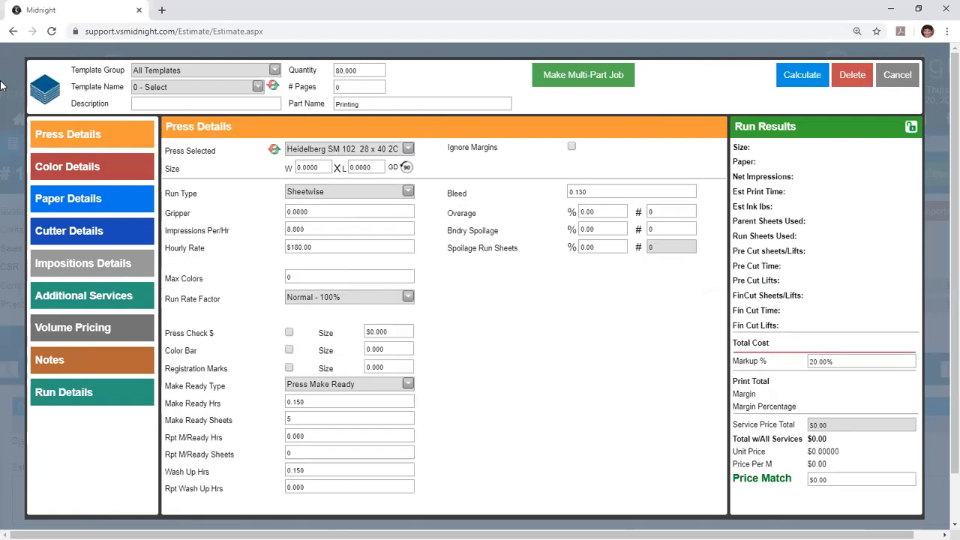
- Look through the list of papers available for the Heidelberg SM 102 28 x 40 2C press
left_click(688, 148)
mouse_move(846, 208)
left_mouse_down()
mouse_move(849, 270)
mouse_move(853, 203)
left_mouse_up()
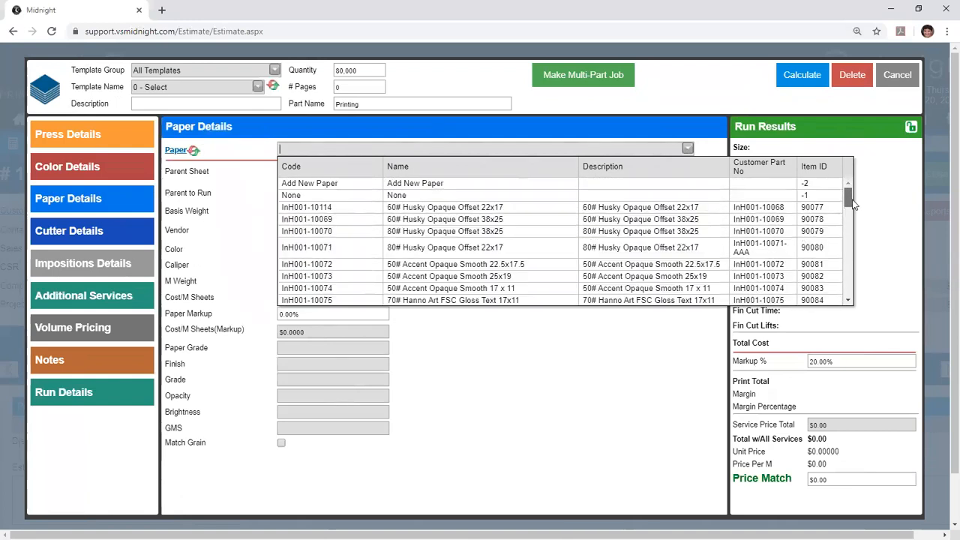
left_click(693, 347)
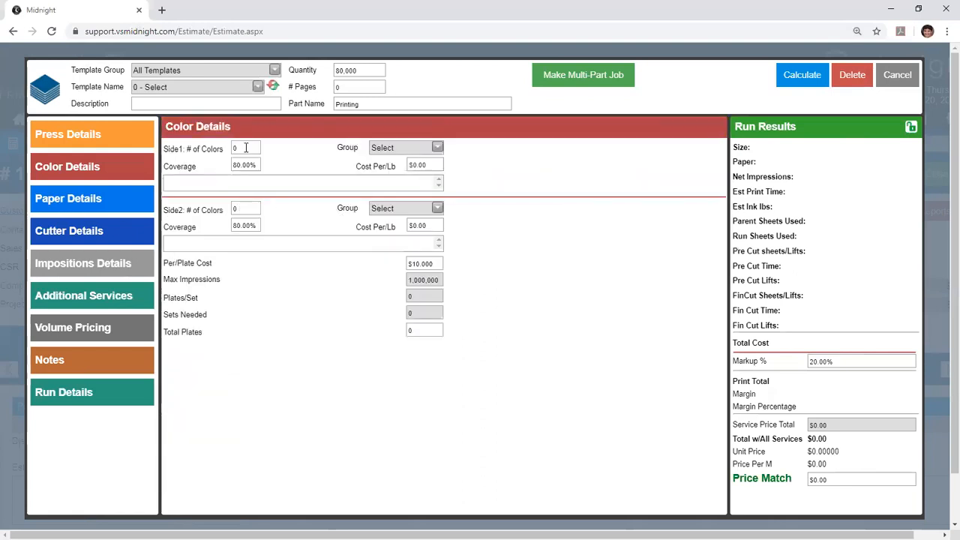
- Examine the side 1 ink group, coverage and cost per pound in the Heidelberg press's color details
left_click(409, 148)
left_click(328, 164)
left_click(244, 165)
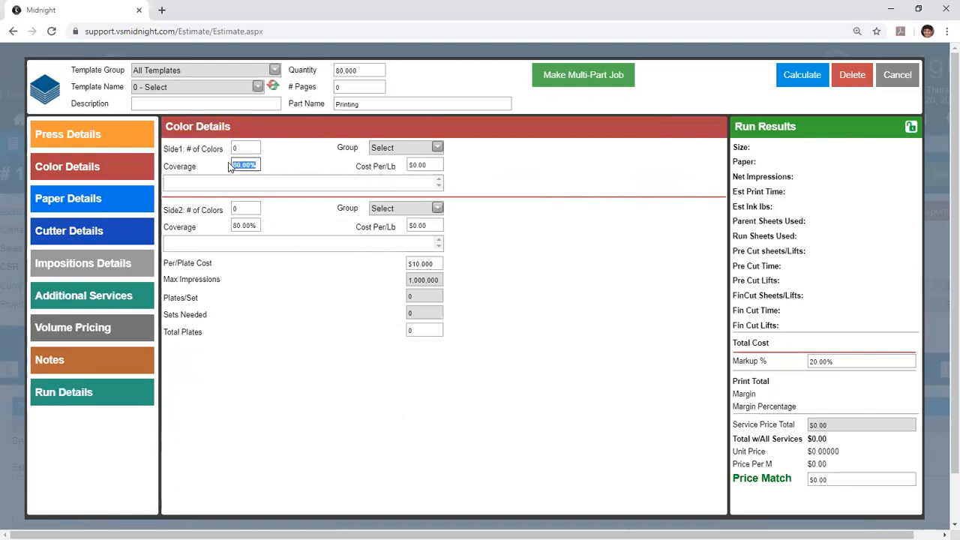
left_click(420, 165)
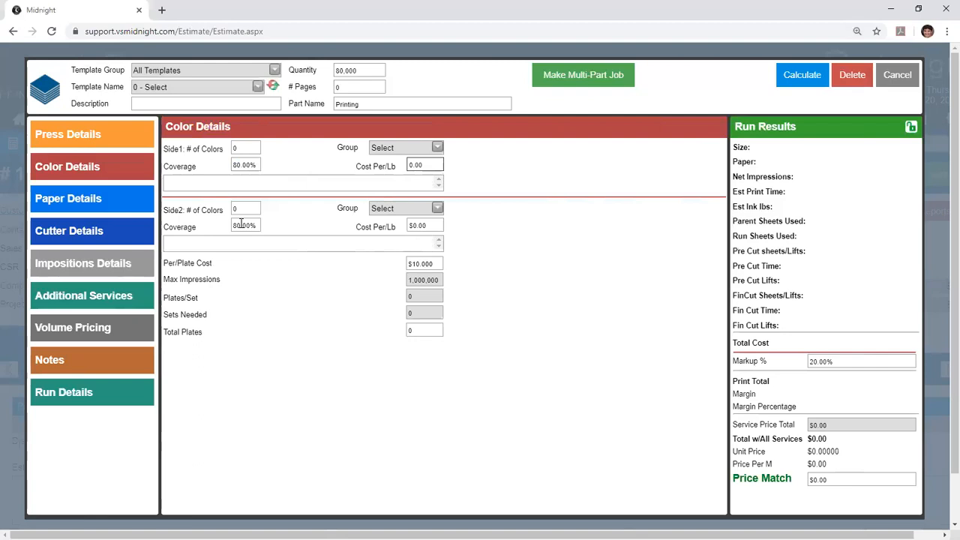
- Switch the press to Canon i300 1-Sided 17x11 and view its side 1 ink options
left_click(411, 151)
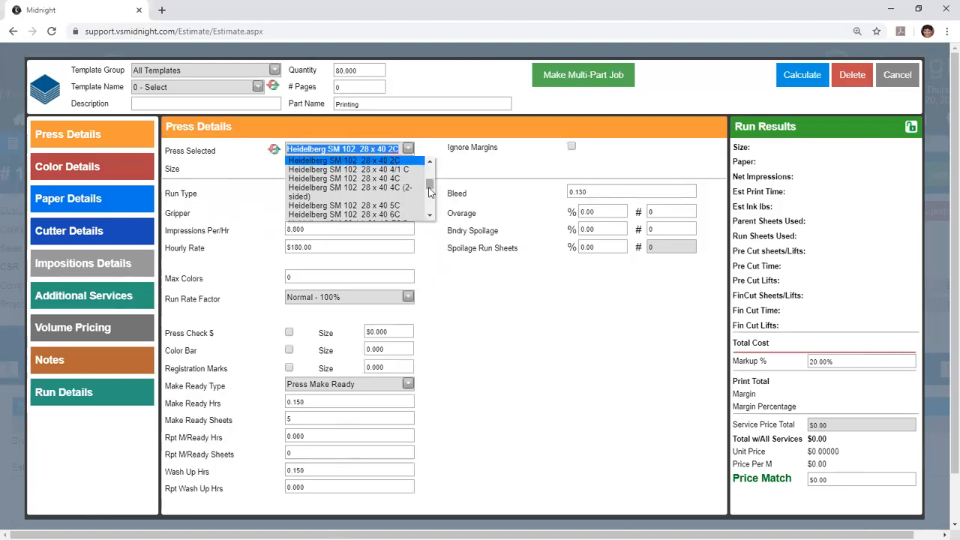
scroll(429, 188, "up", 3)
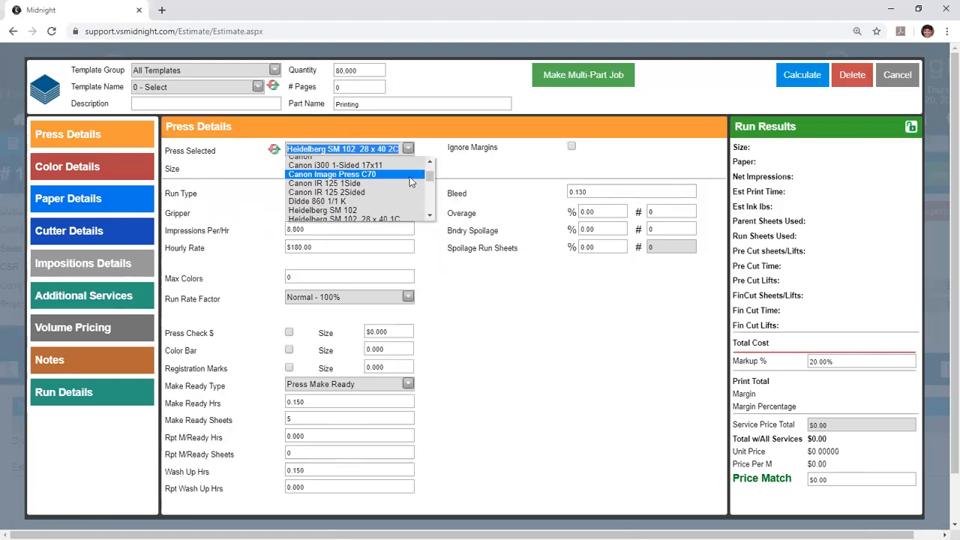
left_click(361, 166)
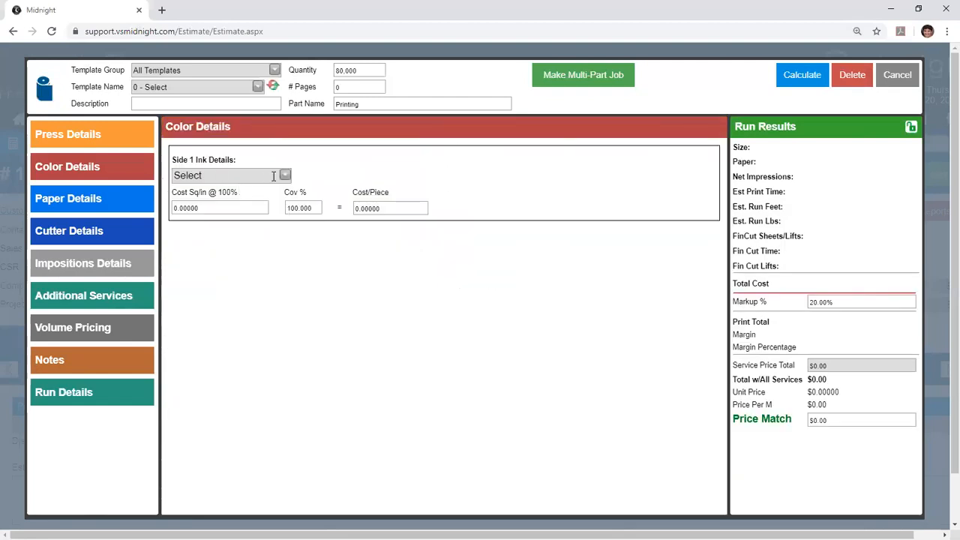
left_click(284, 177)
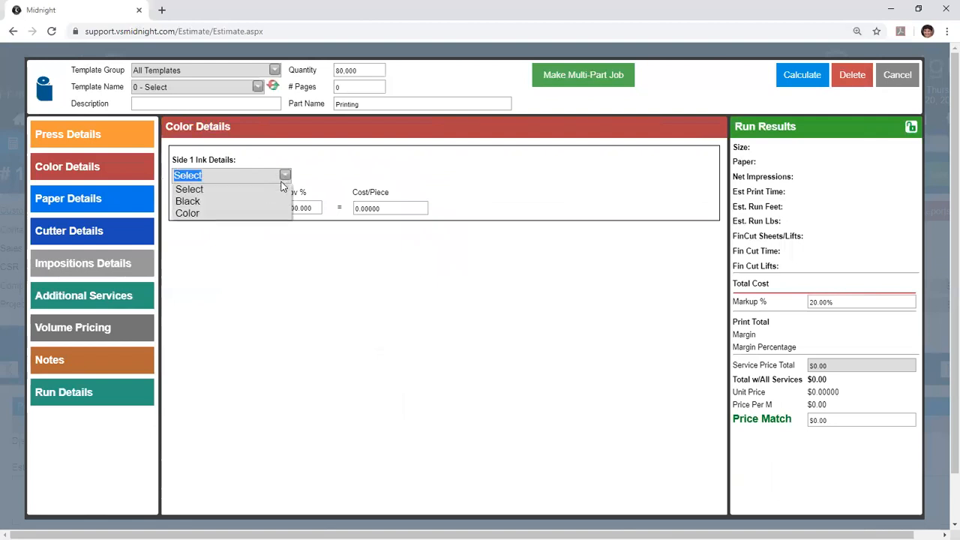
left_click(318, 173)
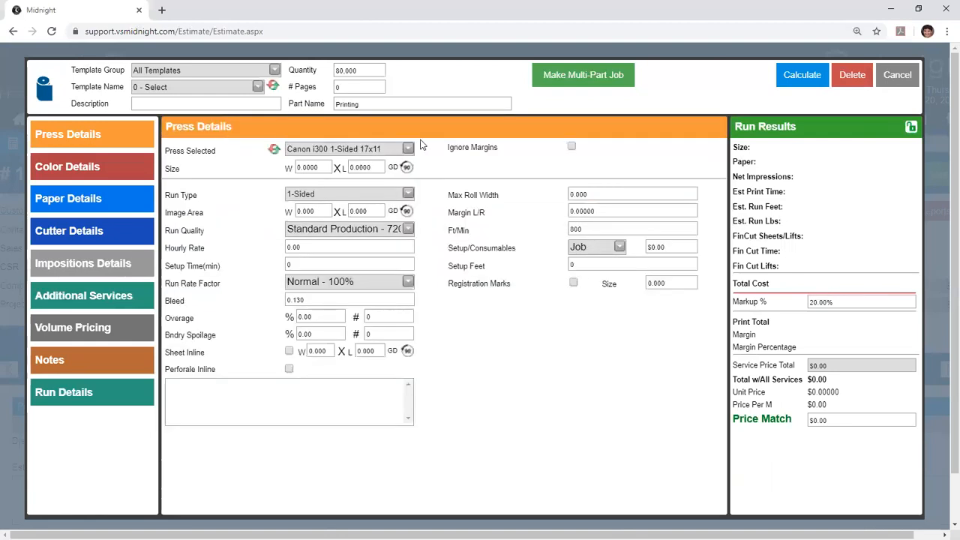
- Set the press to Canon IR 125 2Sided and check its available run types
left_click(408, 148)
scroll(420, 210, "down", 2)
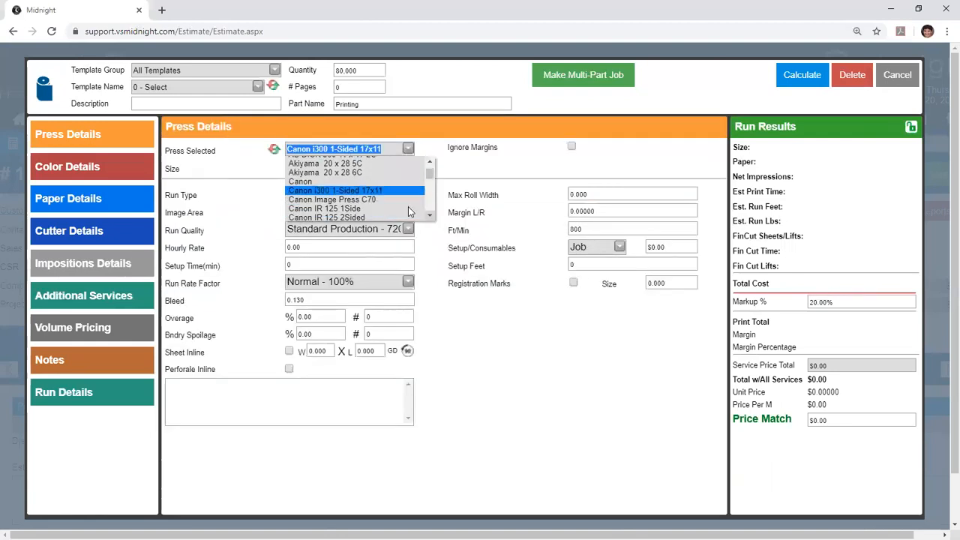
left_click(352, 212)
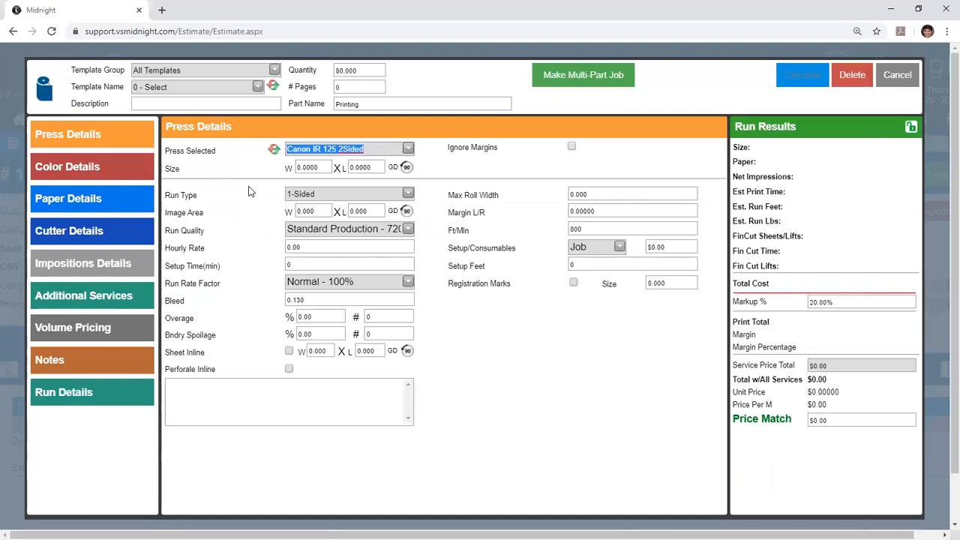
left_click_drag(165, 194, 234, 198)
left_click(294, 192)
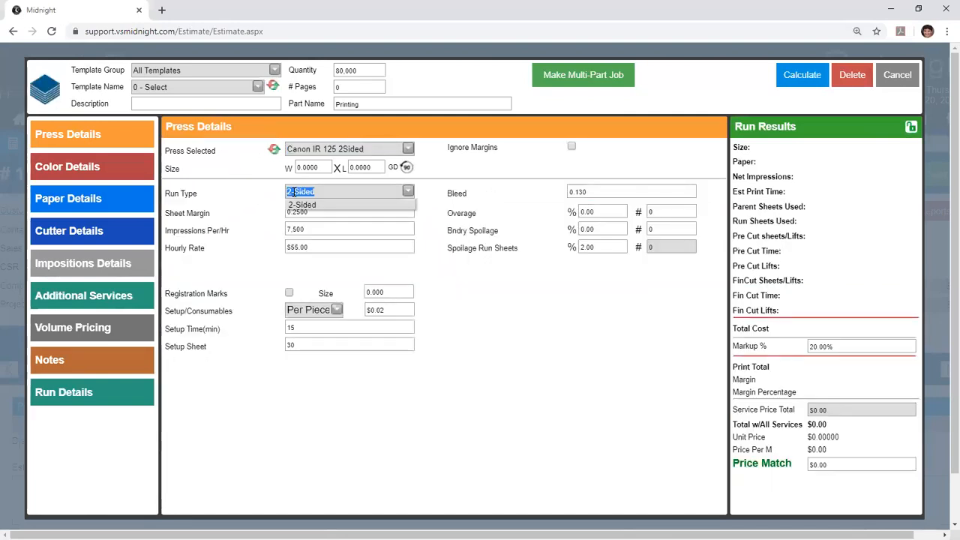
left_click(294, 192)
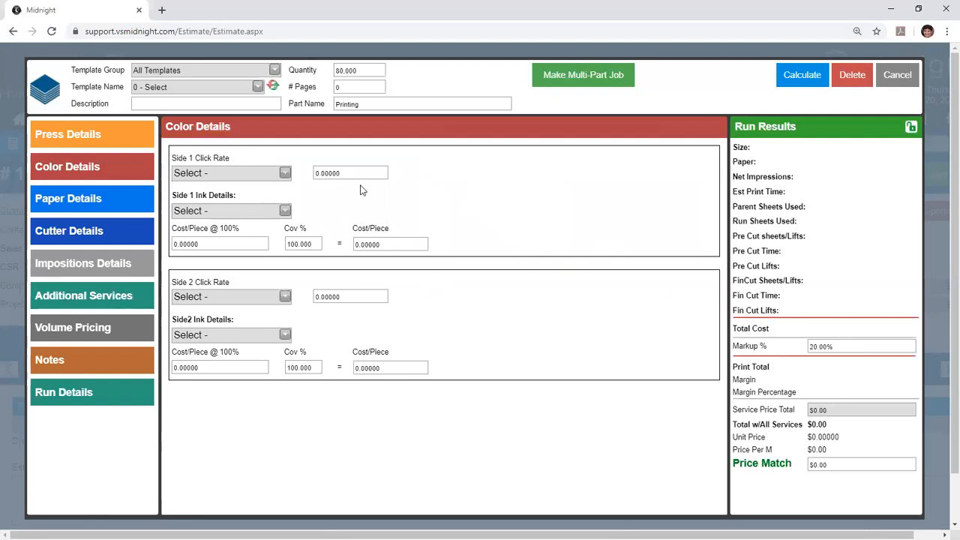
- Examine the click rate and ink options for both sides in the Canon IR 125 2Sided color details
left_click(284, 173)
left_click(284, 173)
left_click(284, 210)
left_click(285, 215)
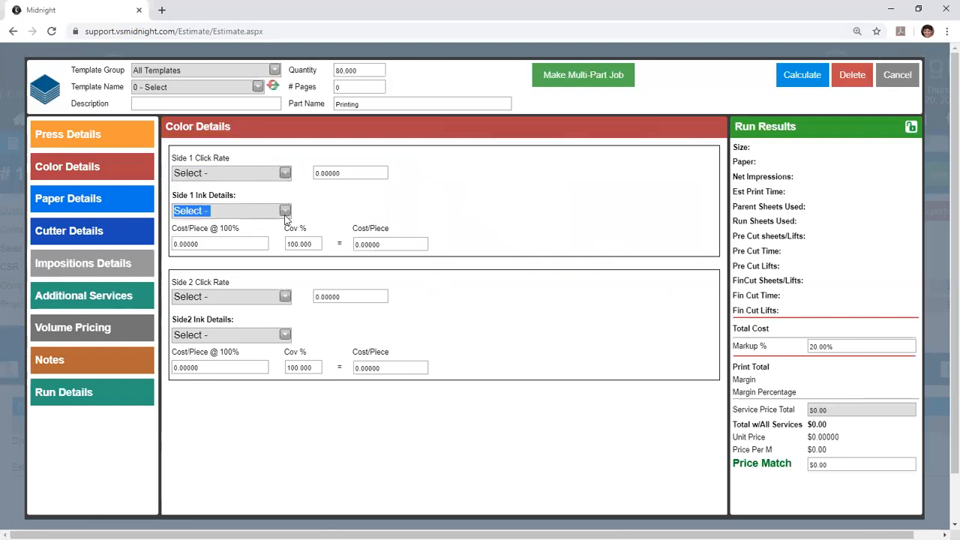
left_click(285, 296)
left_click(285, 297)
left_click(286, 334)
left_click(285, 335)
left_click(330, 337)
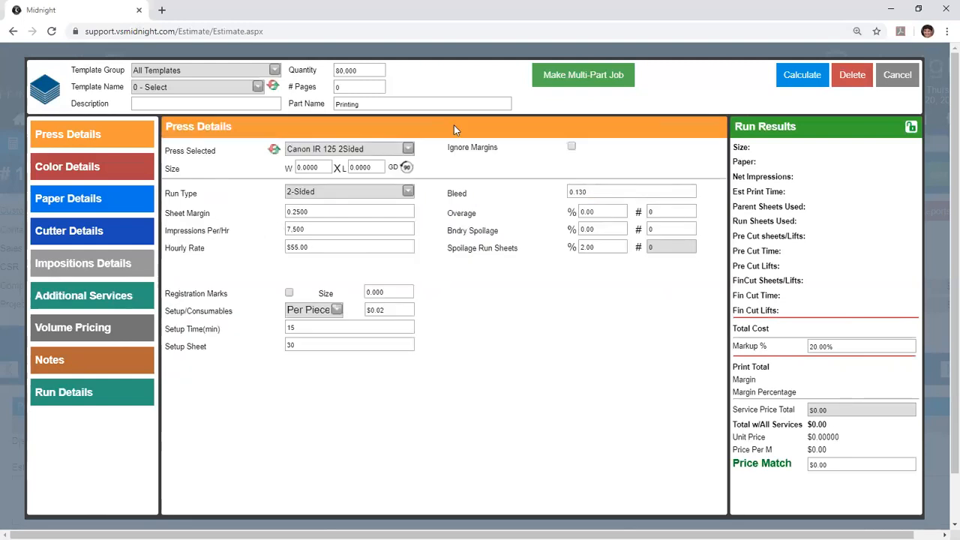
- Set the finished piece size to 8.5 wide by 14 long in the press details
left_click(315, 167)
type("1")
key("BackSpace")
type("8.5")
key("Tab")
type("14")
- Enter "Menus 8.5x14" as the description of the print job
left_click(259, 104)
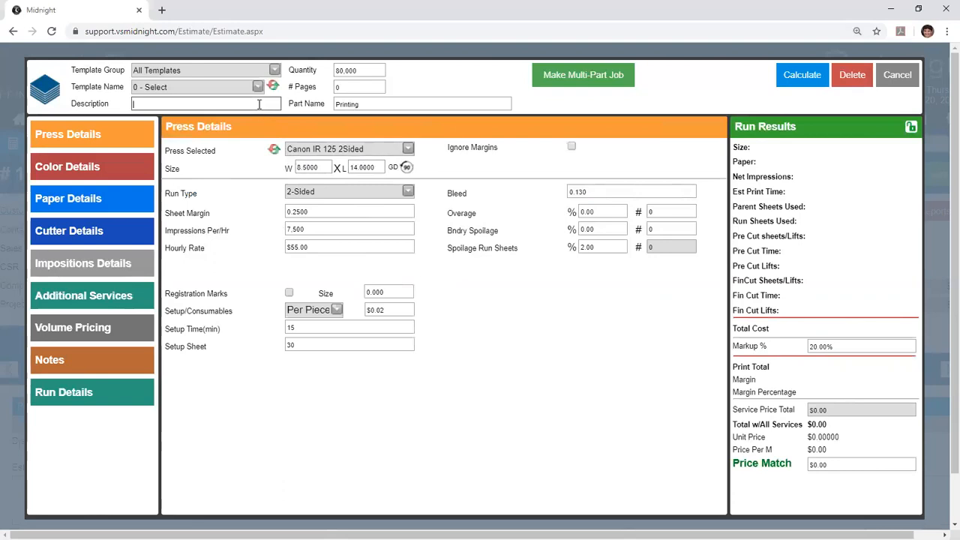
type("Menus 8.5x14")
- Examine the press's run type choices, sheet margin, bleed, impressions per hour and hourly rate
left_click(409, 193)
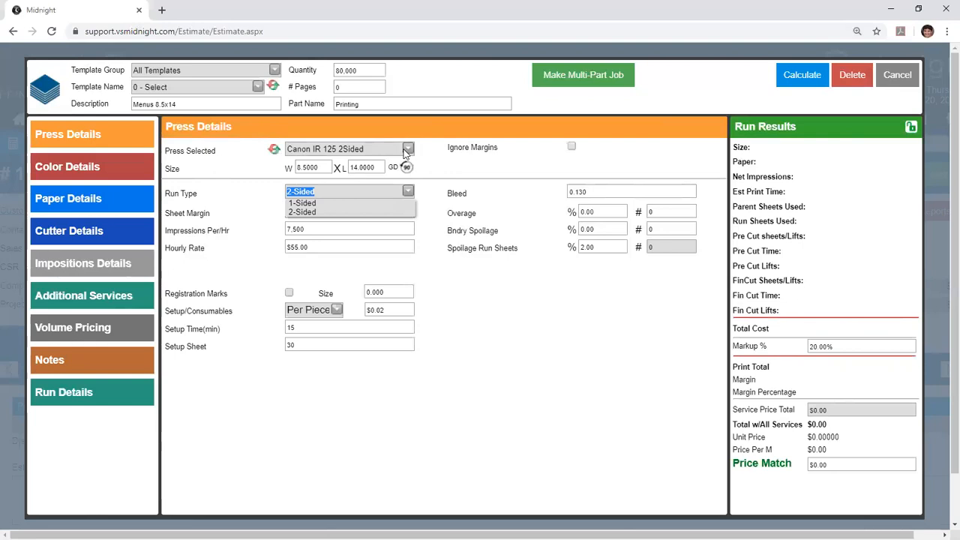
left_click(439, 184)
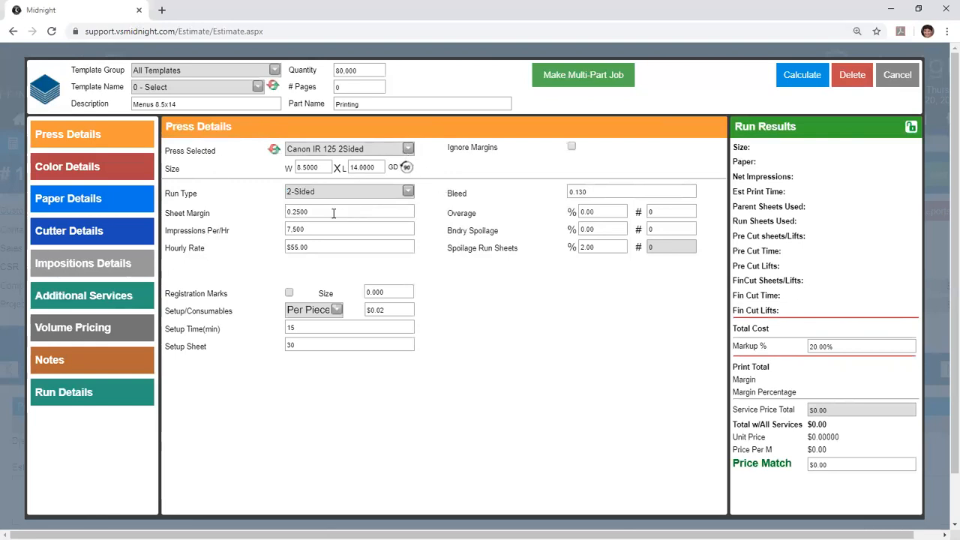
left_click_drag(333, 213, 256, 220)
left_click(359, 214)
left_click_drag(601, 195, 567, 203)
left_click(640, 196)
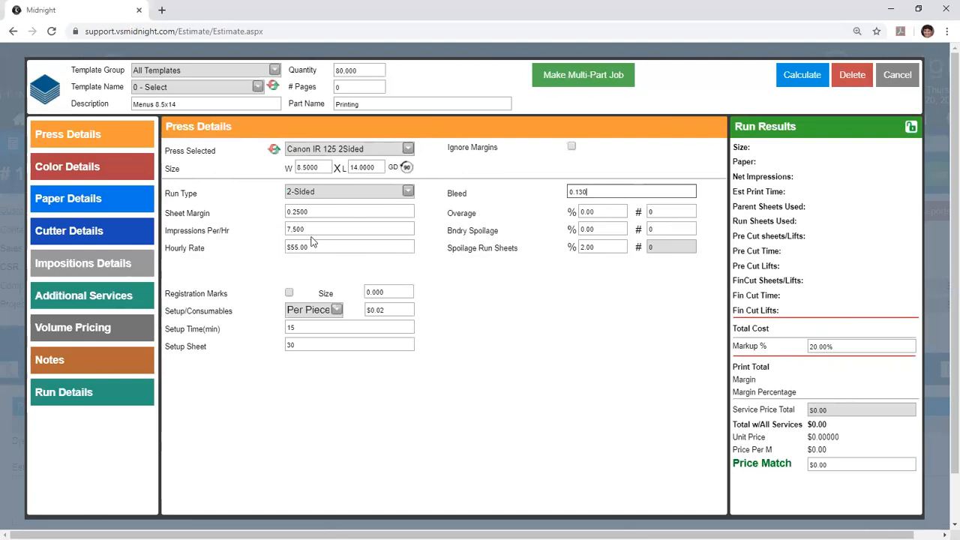
left_click_drag(313, 229, 276, 234)
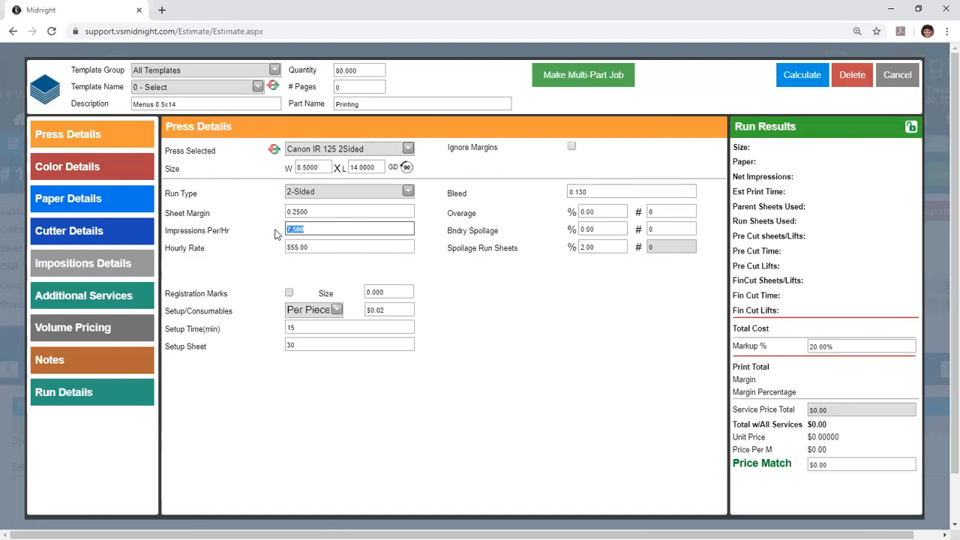
left_click(281, 264)
left_click_drag(312, 246, 286, 247)
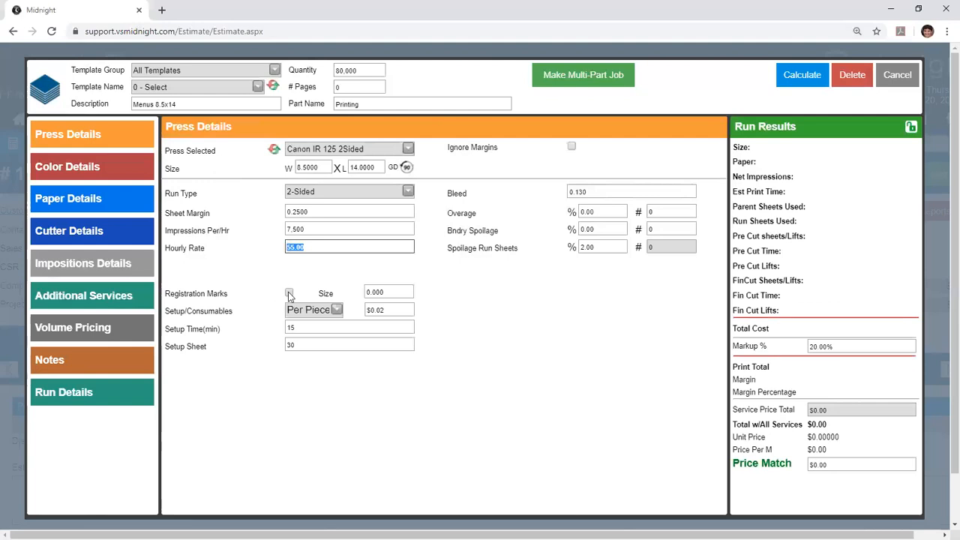
- Examine the bleed, overage and run sheet spoilage fields in the press details
left_click(589, 192)
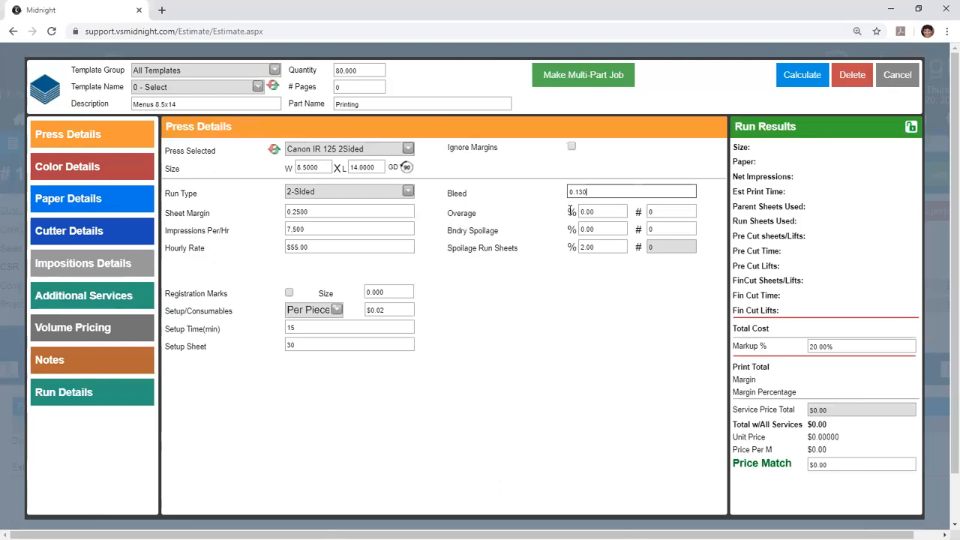
left_click(600, 247)
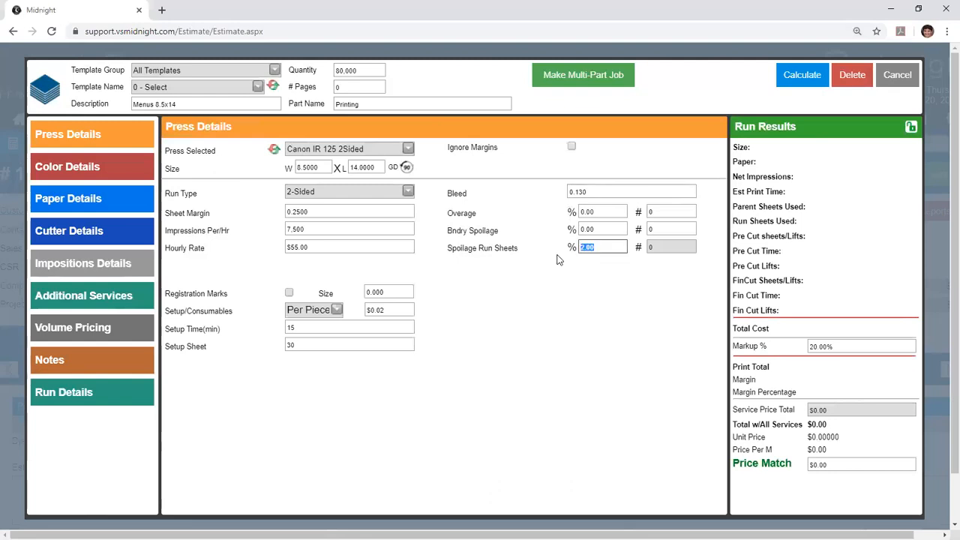
left_click(583, 243)
left_click(650, 213)
left_click(651, 212)
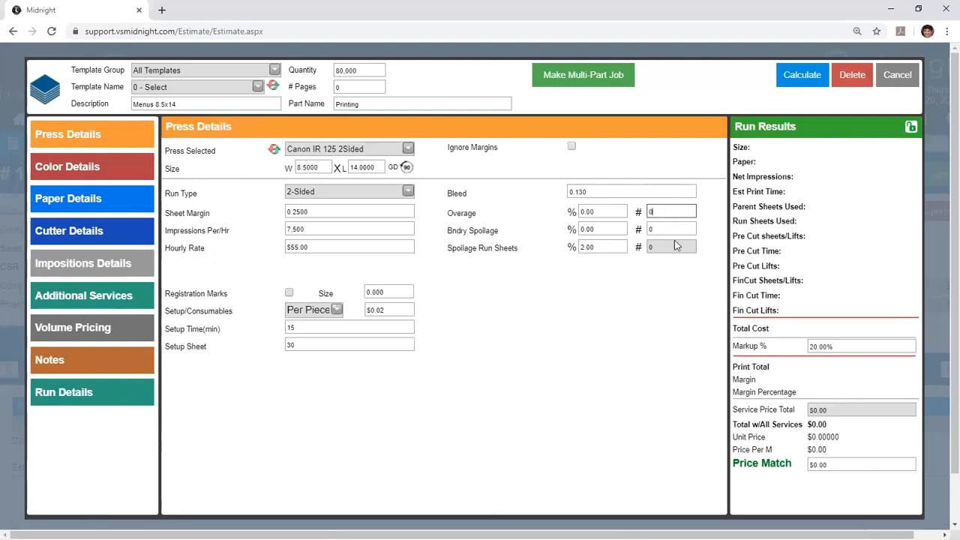
left_click(653, 274)
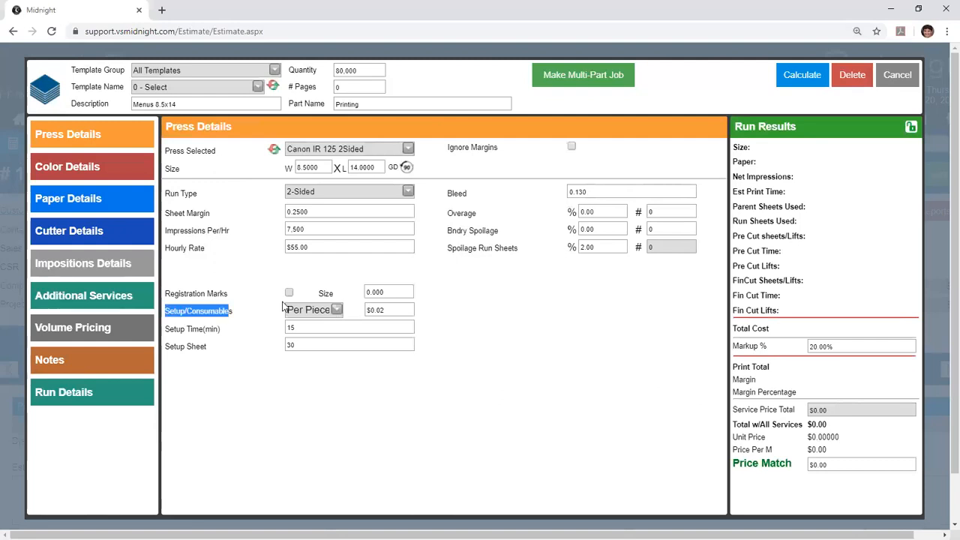
- Charge setup and consumables by Job at $30.00
left_click(337, 311)
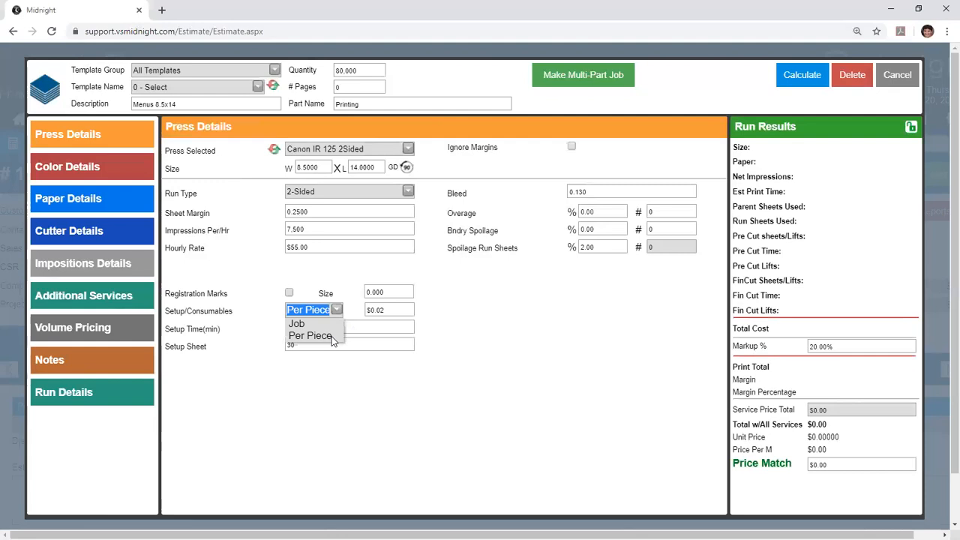
left_click(319, 323)
key("Tab")
type("30")
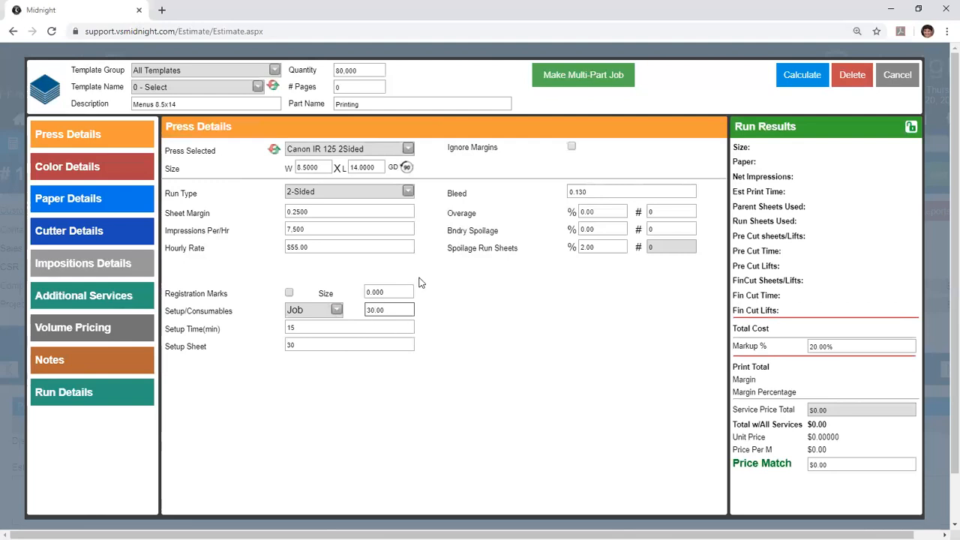
left_click(473, 352)
- Examine the press setup time, and the click rate and ink options in the color details for side 1
left_click_drag(308, 328, 278, 330)
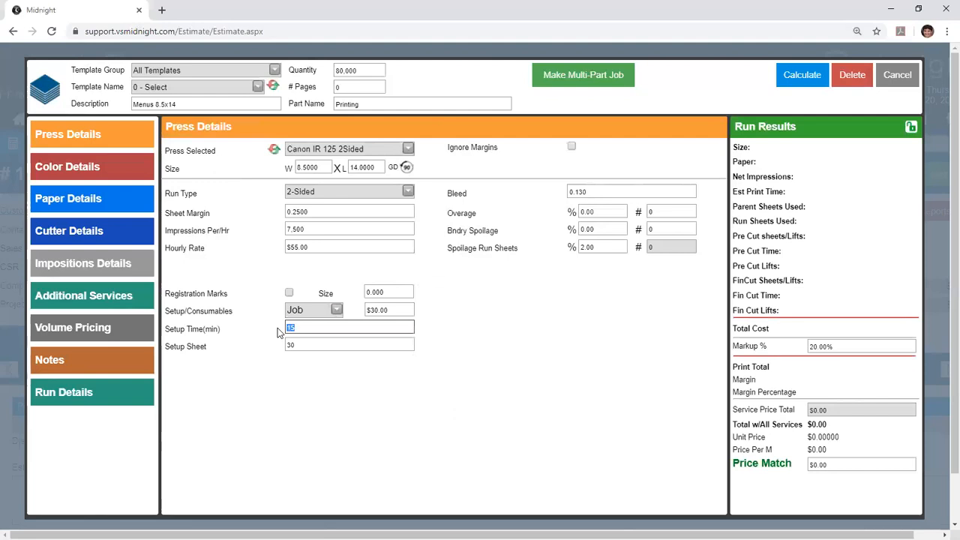
left_click(278, 328)
left_click(126, 167)
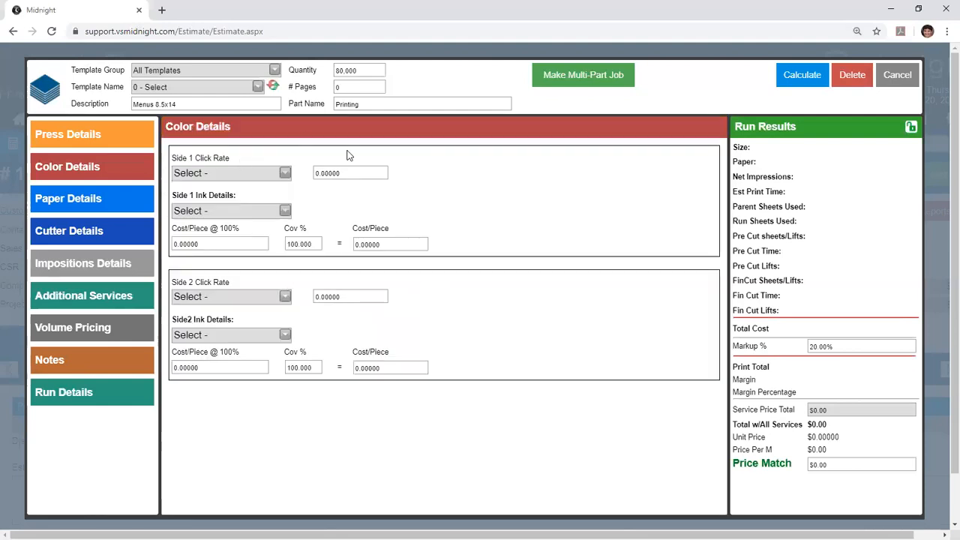
left_click(285, 173)
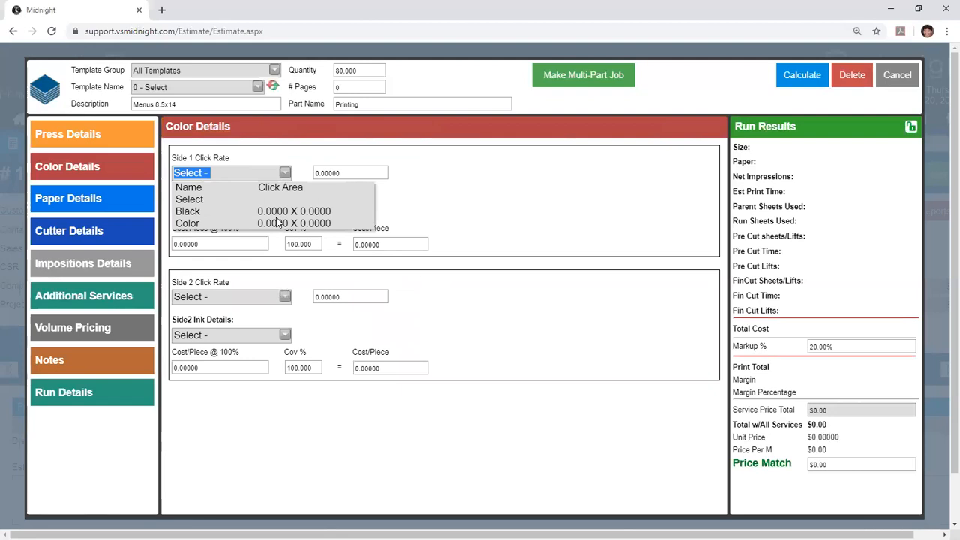
left_click(438, 203)
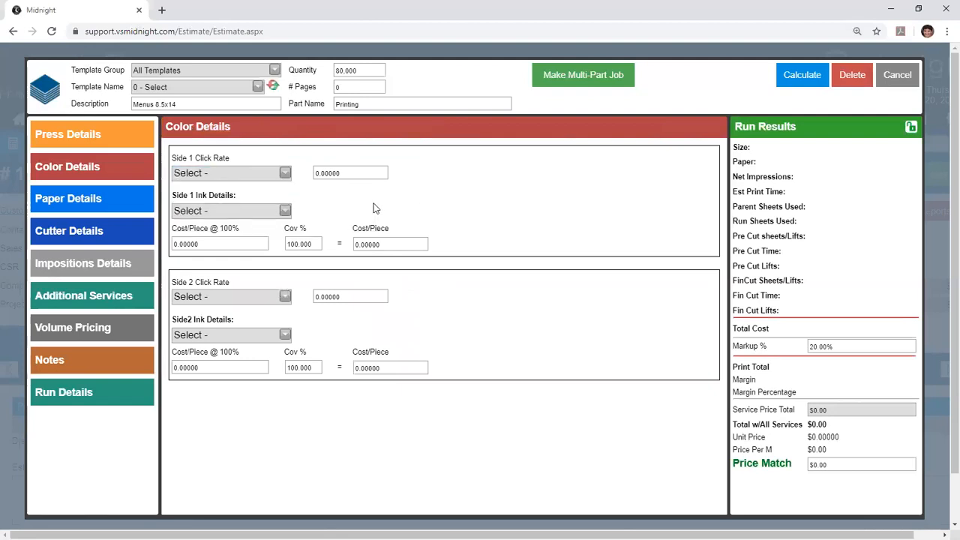
left_click(285, 212)
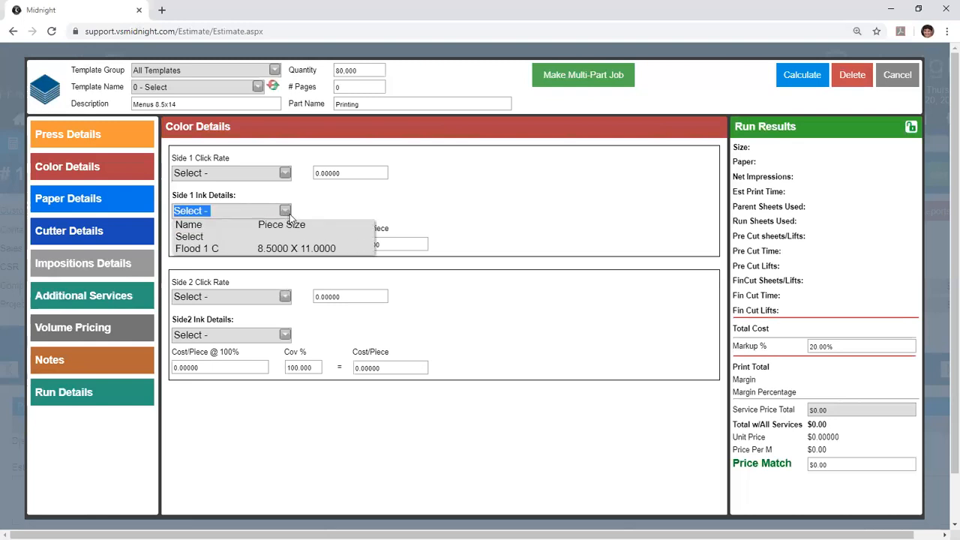
left_click(321, 215)
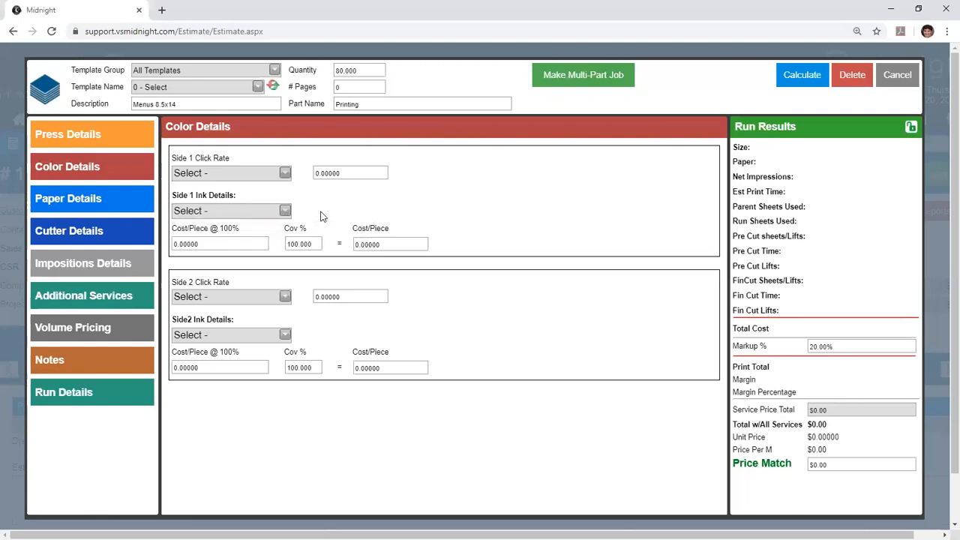
right_click(276, 249)
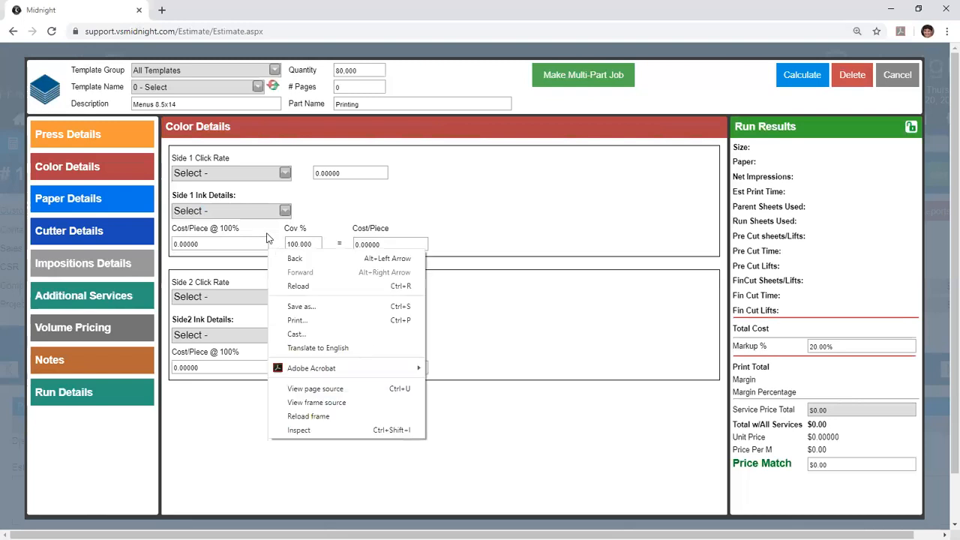
left_click(266, 237)
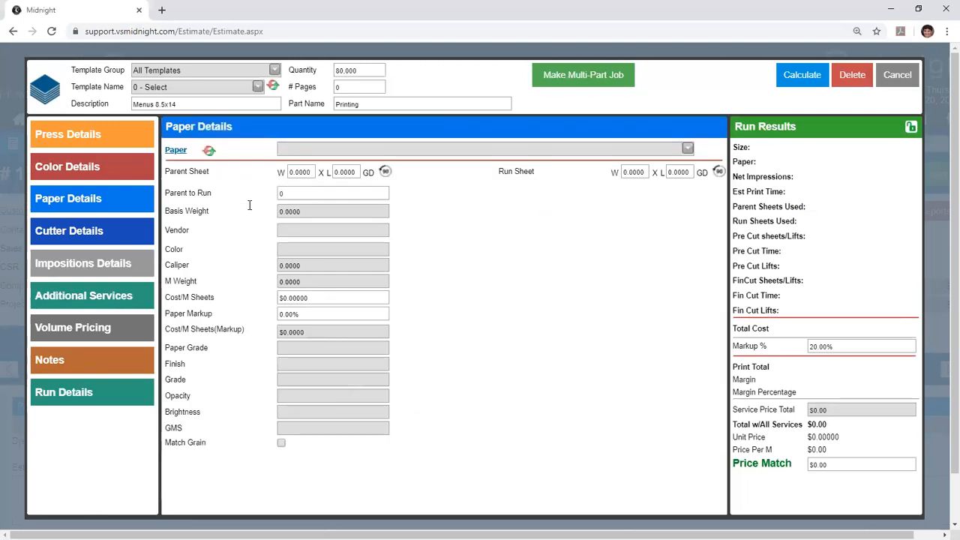
- Search the paper list for stocks matching 60
left_click(359, 149)
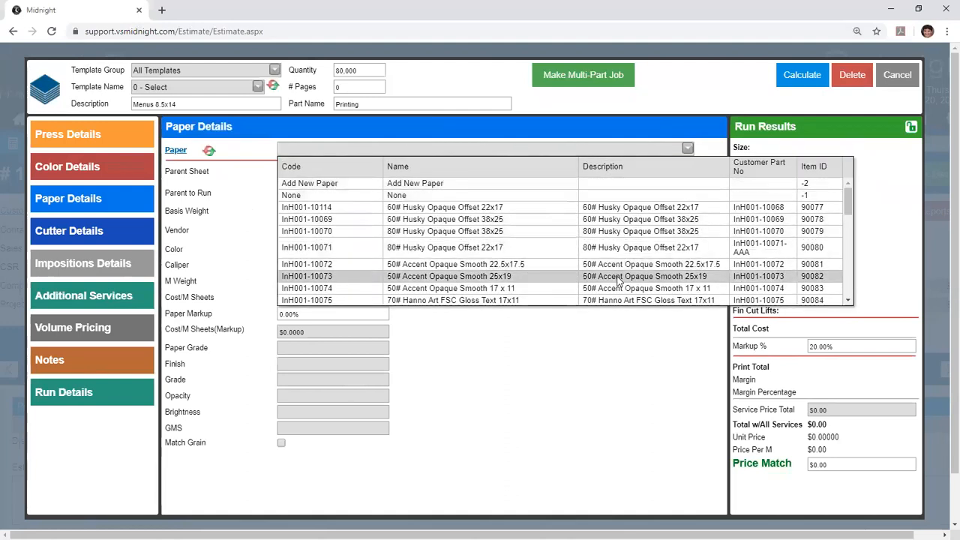
type("60")
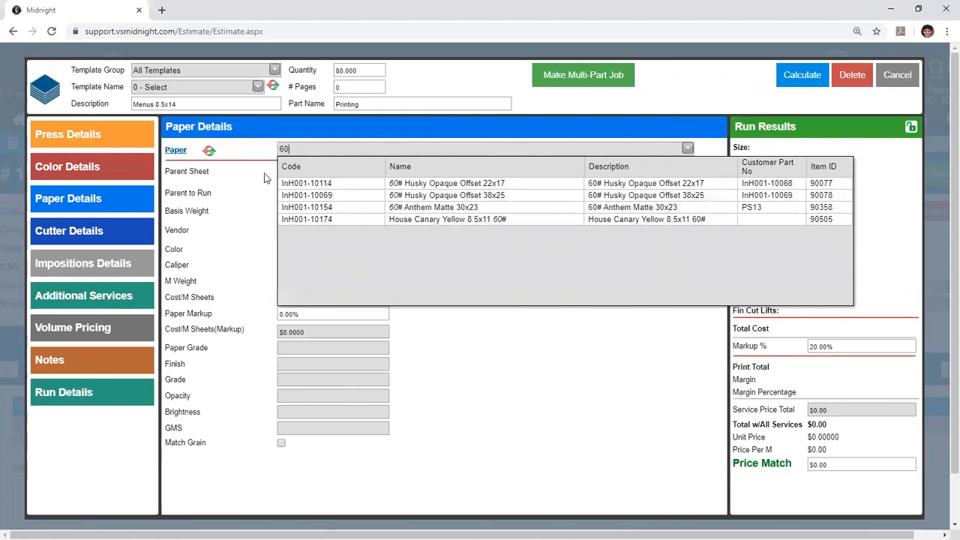
left_click(453, 197)
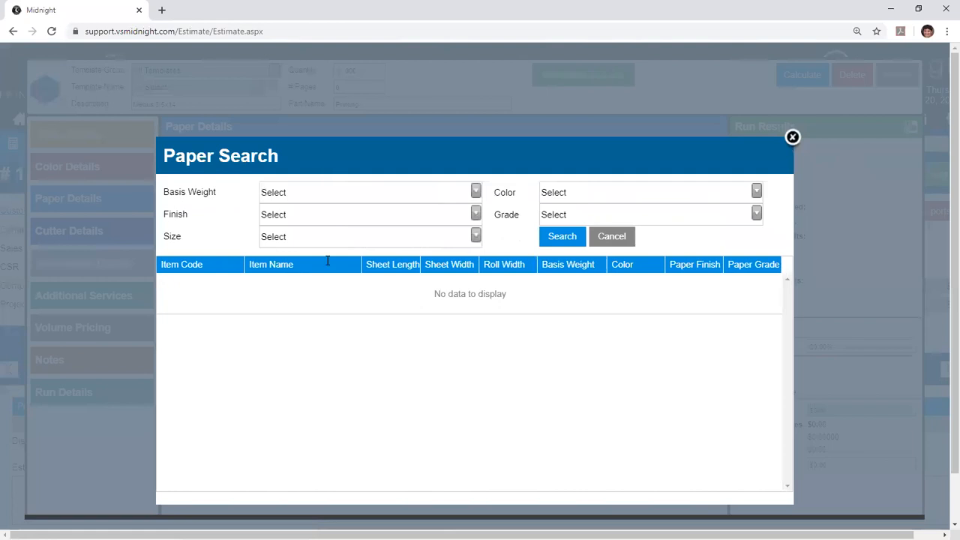
- Search for papers with the color White and choose 80# House Gloss Cover 18x12
left_click(576, 191)
scroll(758, 239, "down", 1)
scroll(758, 238, "up", 1)
left_click(645, 269)
left_click(555, 237)
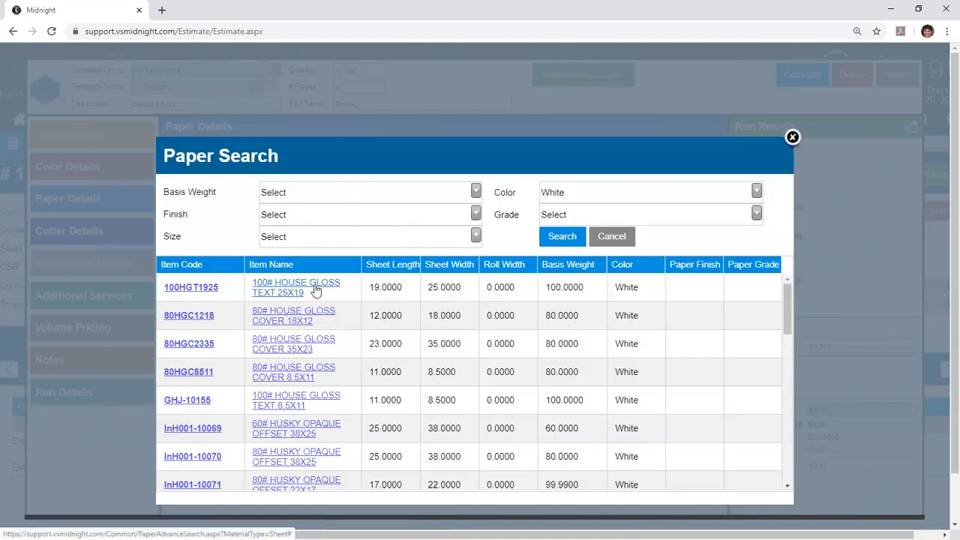
left_click(292, 321)
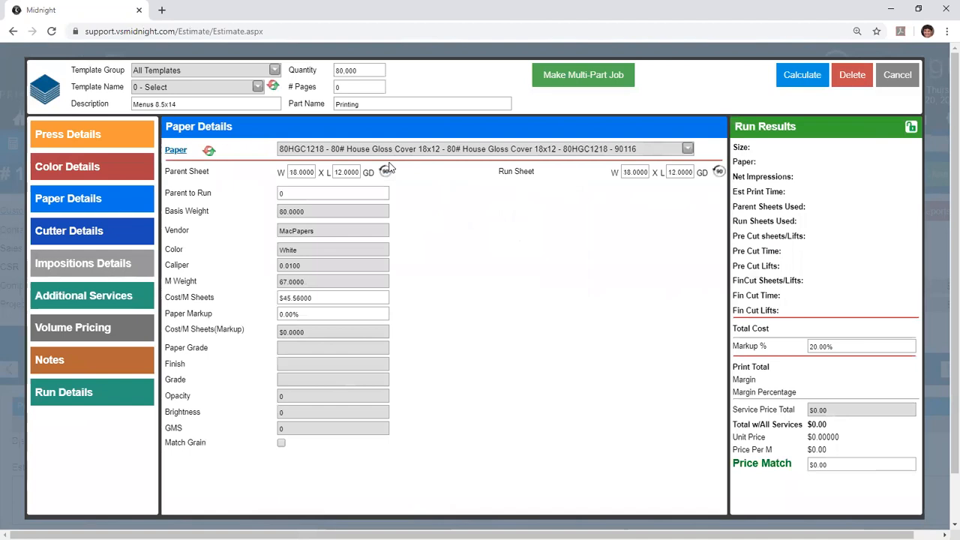
- Examine the selected paper's parent sheet and run sheet sizes, caliper, cost per M sheets and paper markup
left_click(314, 173)
left_click(635, 172)
double_click(294, 265)
double_click(326, 300)
left_click(321, 299)
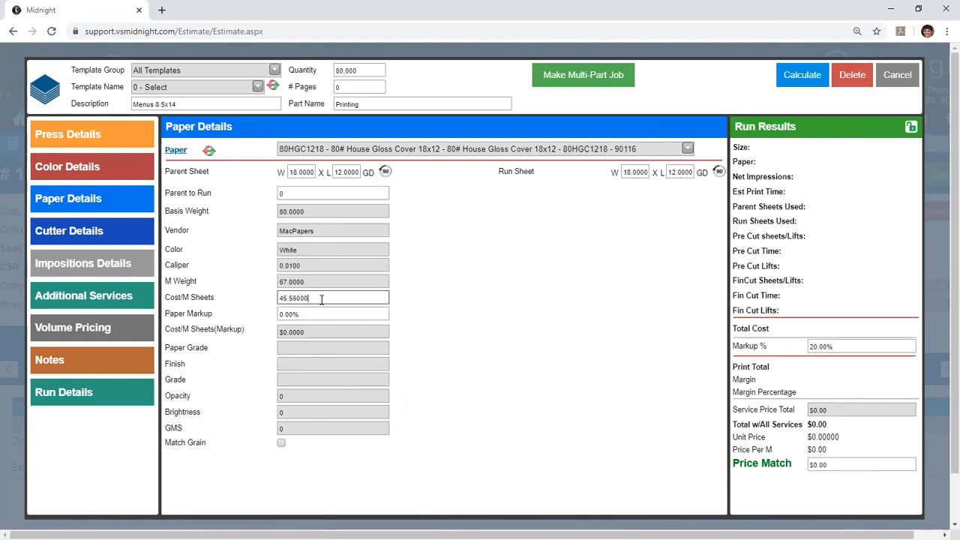
left_click(303, 314)
left_click(324, 311)
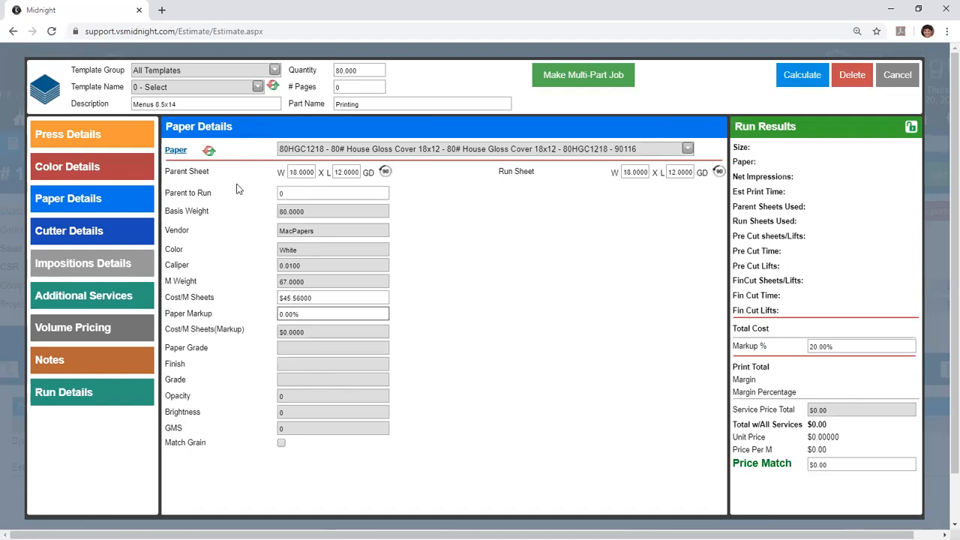
- Set the click rate to Color for side 1 and side 2, and calculate the menu printing price
left_click(91, 134)
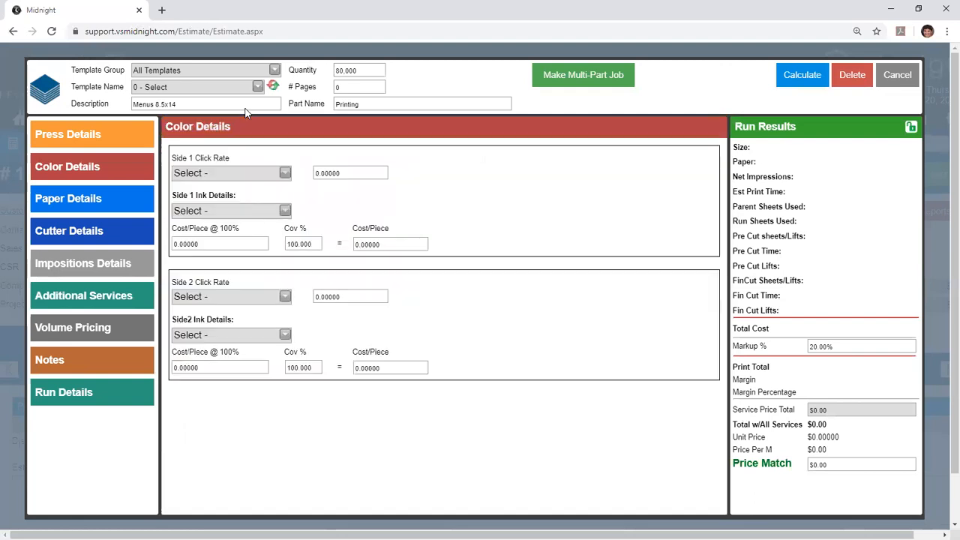
left_click(287, 174)
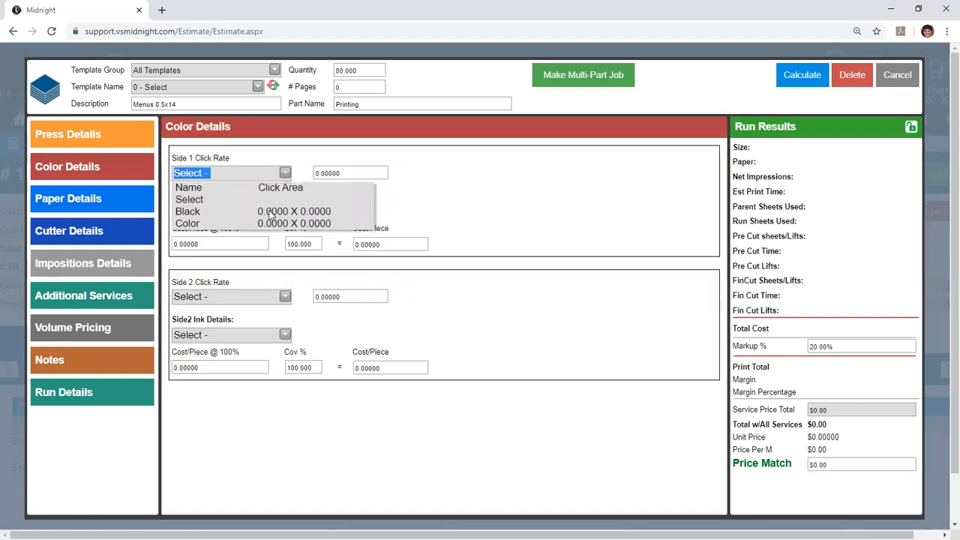
left_click(261, 224)
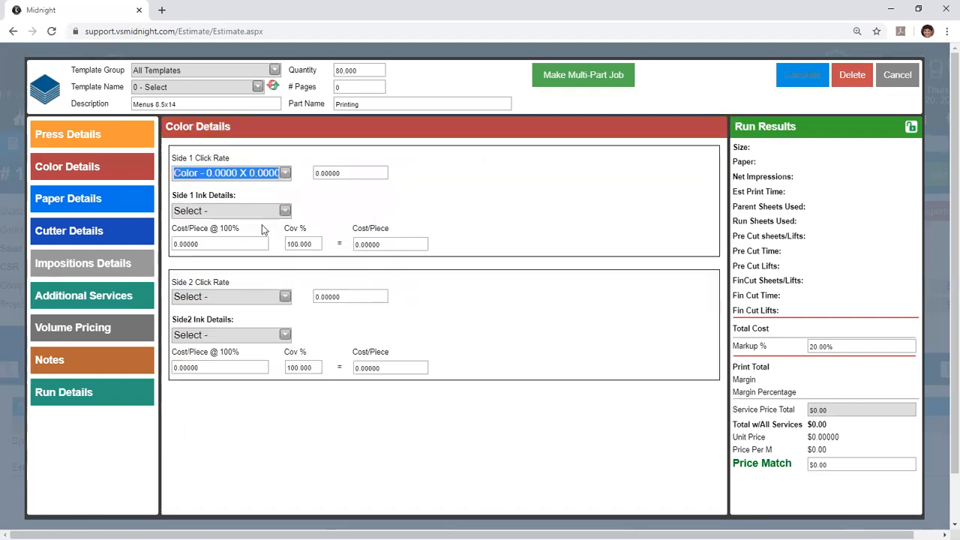
left_click(285, 298)
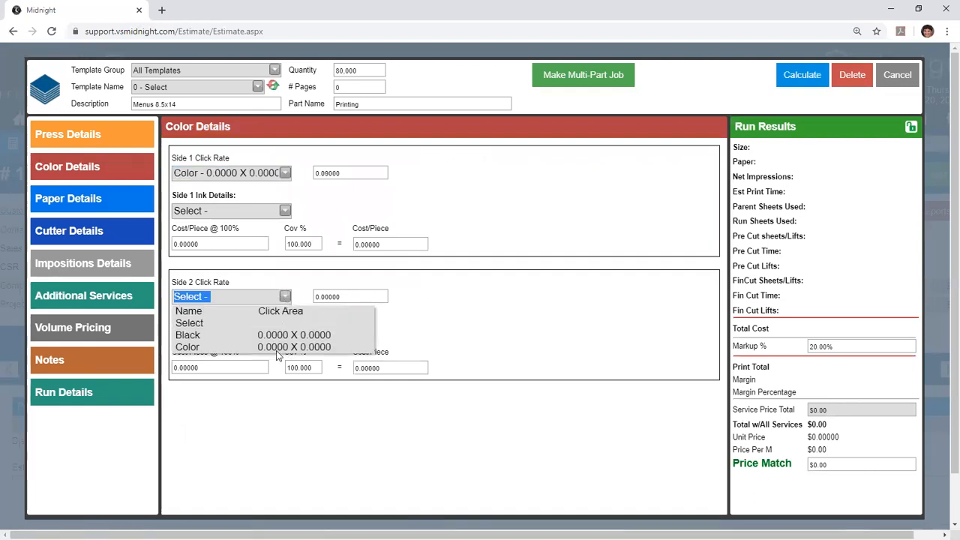
left_click(280, 346)
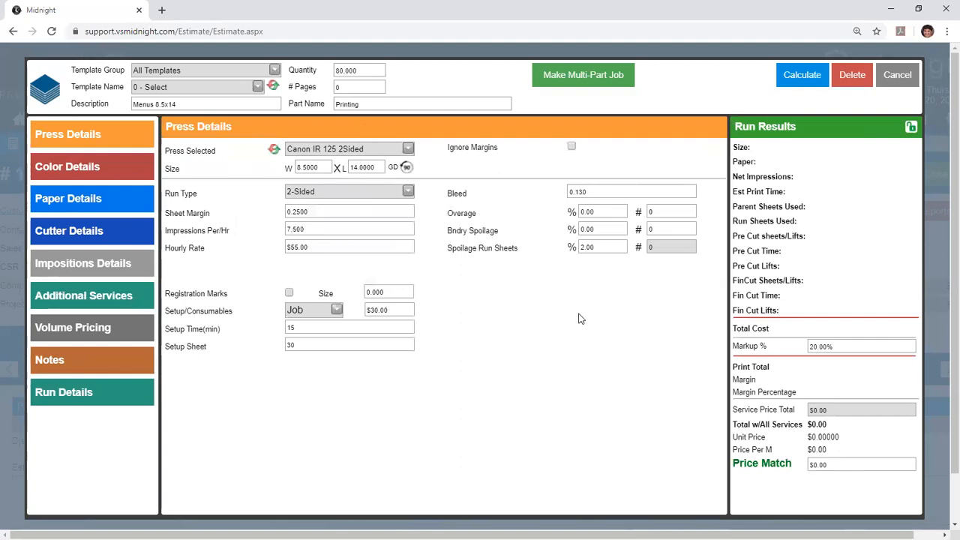
left_click(797, 73)
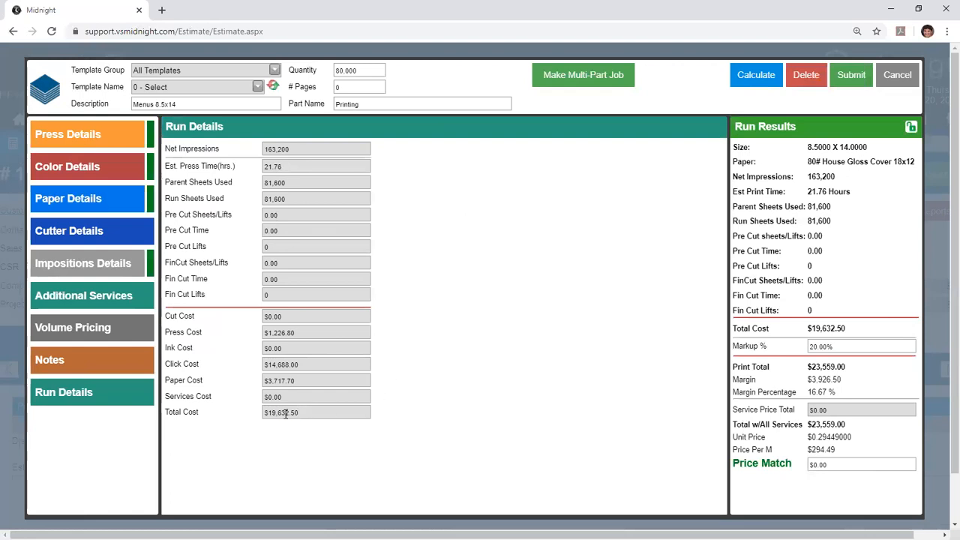
- Examine the press cost, total cost, markup, print total, margin percentage, total with all services and unit price
triple_click(278, 335)
left_click_drag(847, 329, 801, 346)
left_click(834, 348)
left_click_drag(847, 368, 808, 370)
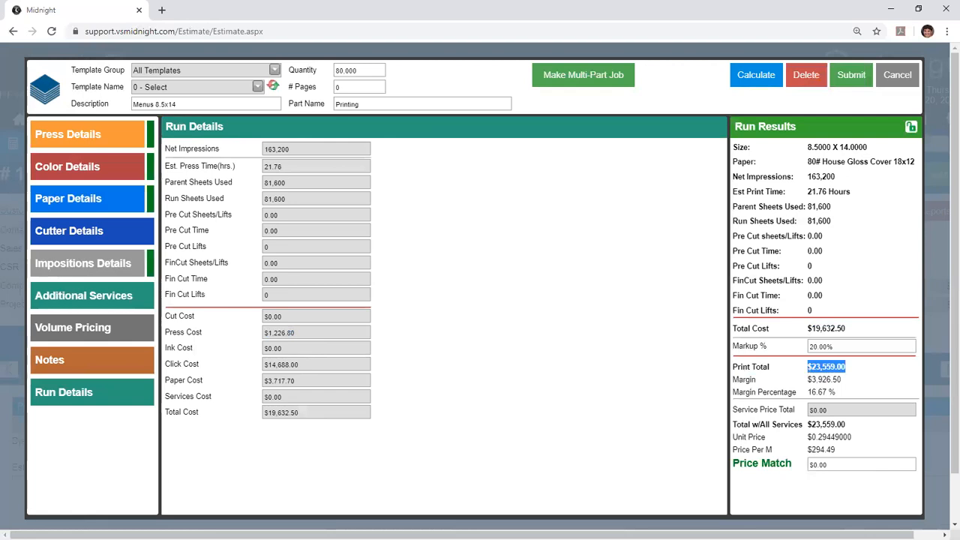
left_click(830, 396)
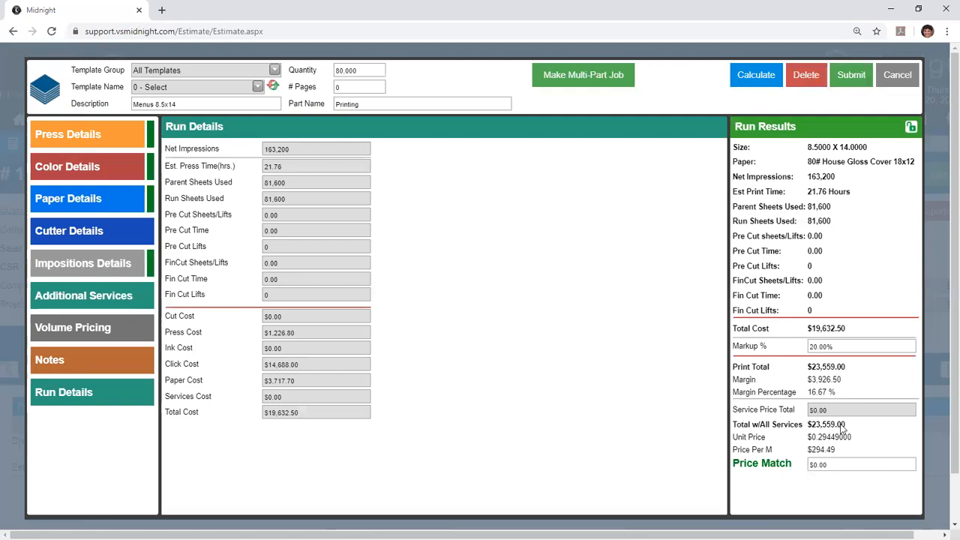
left_click_drag(848, 426, 807, 440)
left_click(816, 431)
left_click(808, 440)
- Submit the calculated menu printing price to the estimate's print line and dismiss the pop-up message
left_click(864, 84)
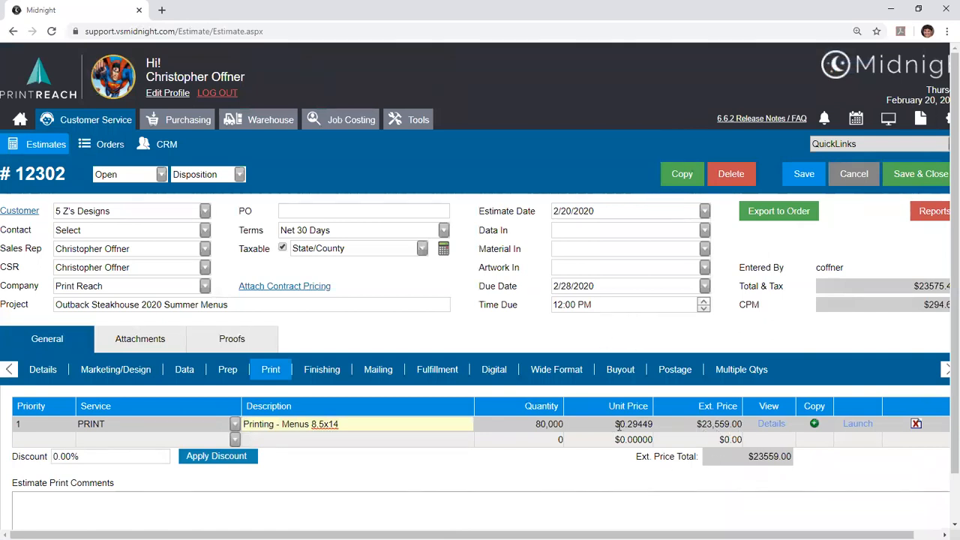
left_click(644, 424)
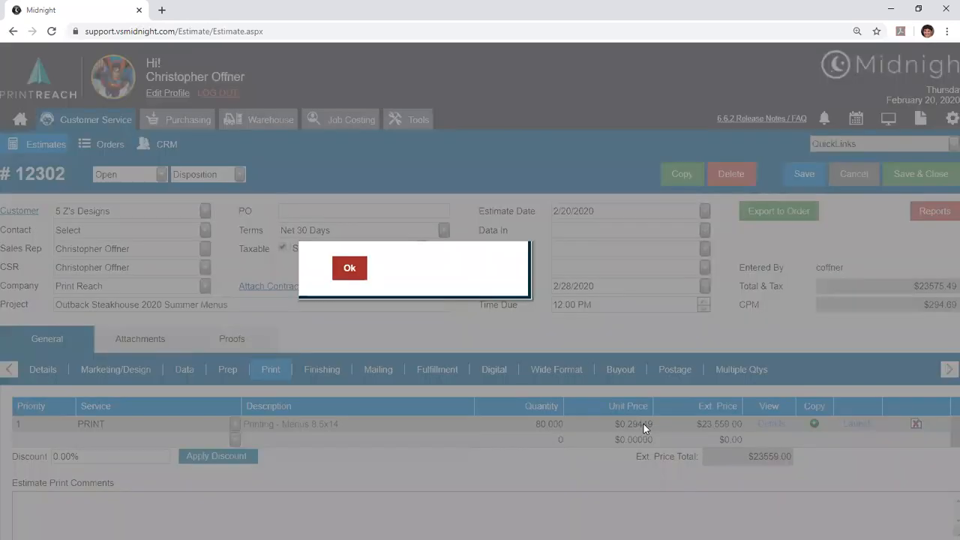
left_click(468, 299)
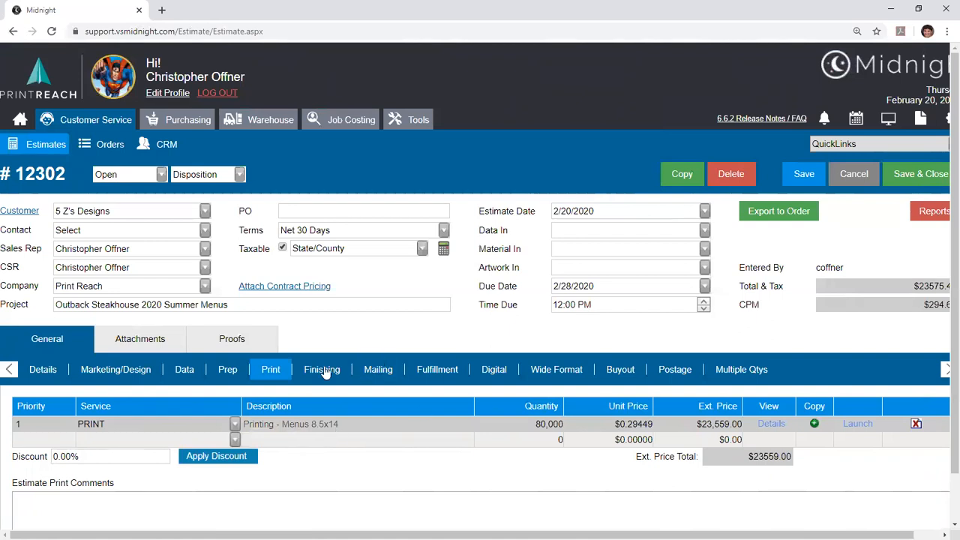
- Set the unit price of the menu print line to $0.29
left_click(543, 424)
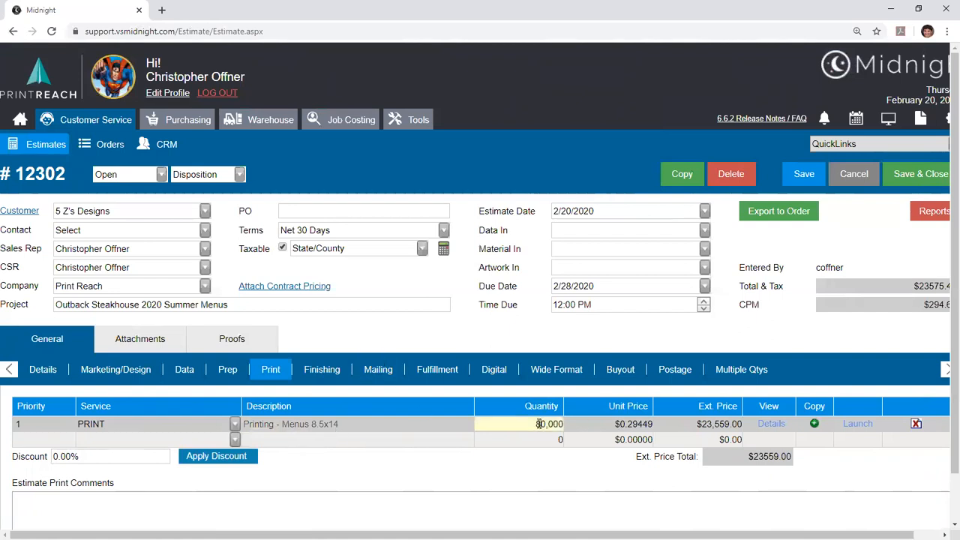
left_click(636, 424)
type("0")
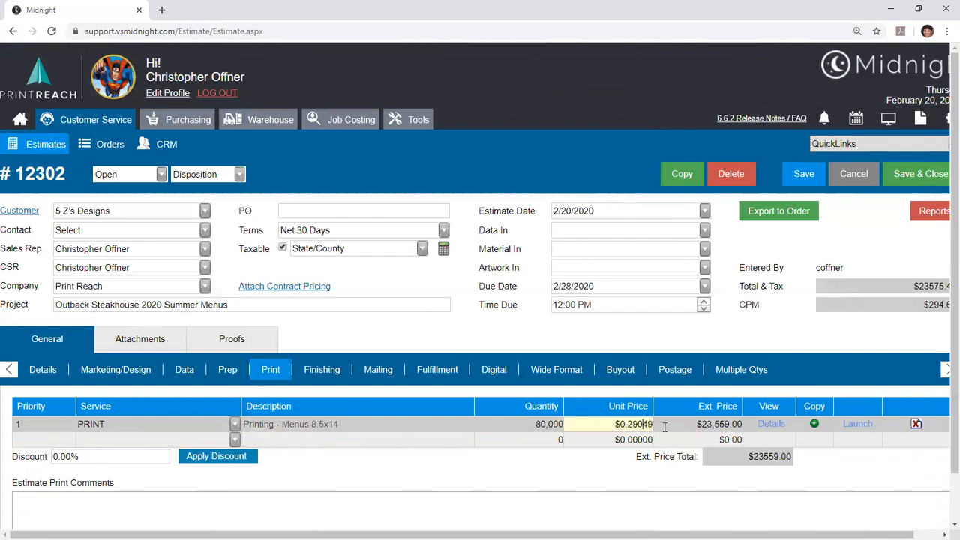
key("Delete")
key("Delete")
key("Tab")
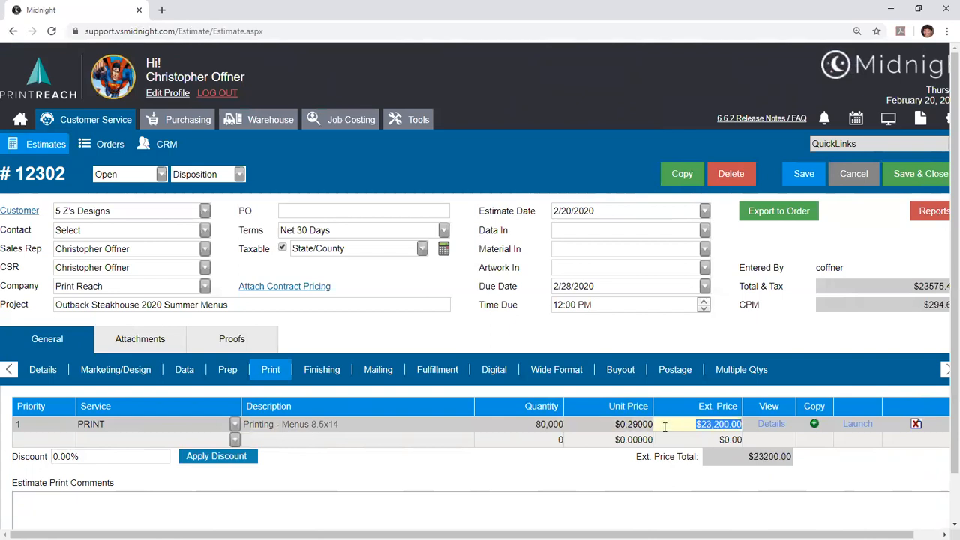
- Set the extended price of the menu print line to $25,000 and accept overwriting the current extended price
type("25000")
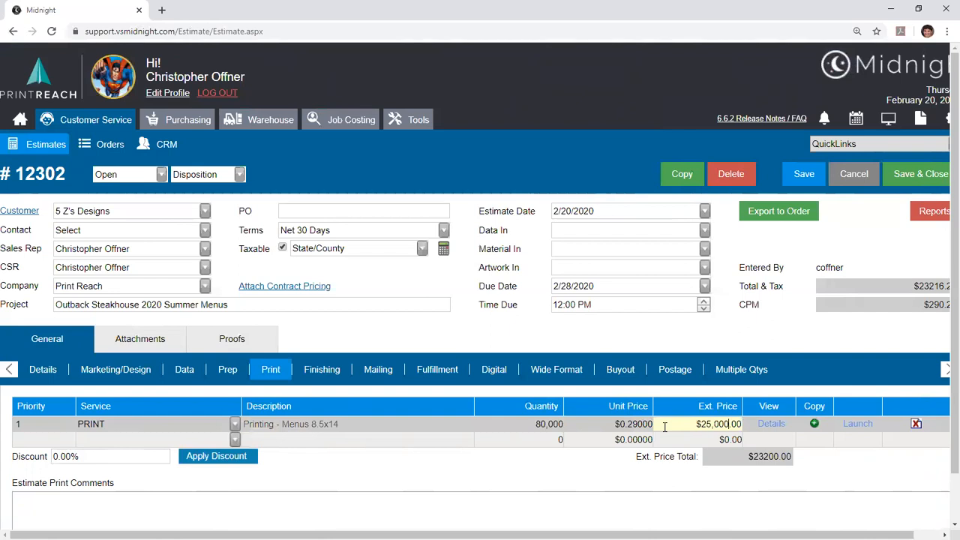
key("Tab")
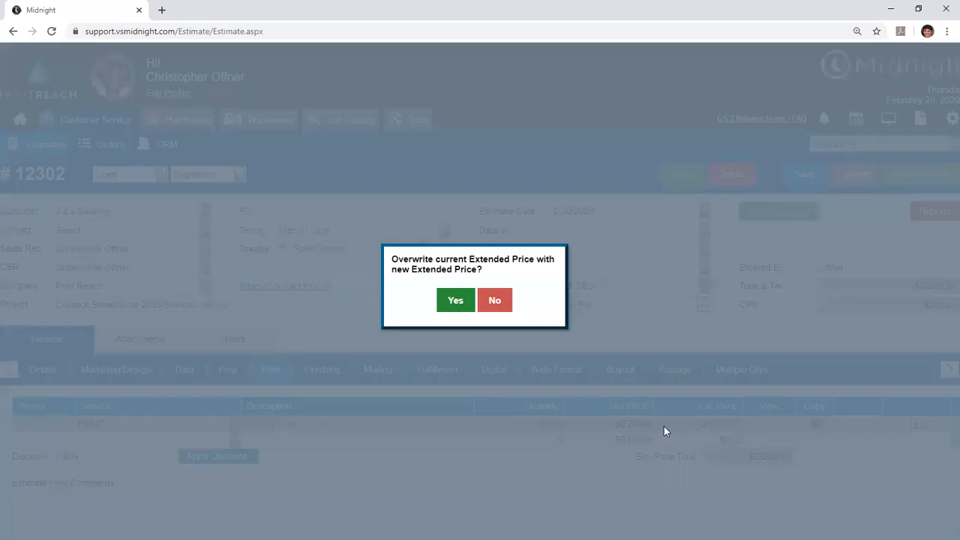
left_click(458, 299)
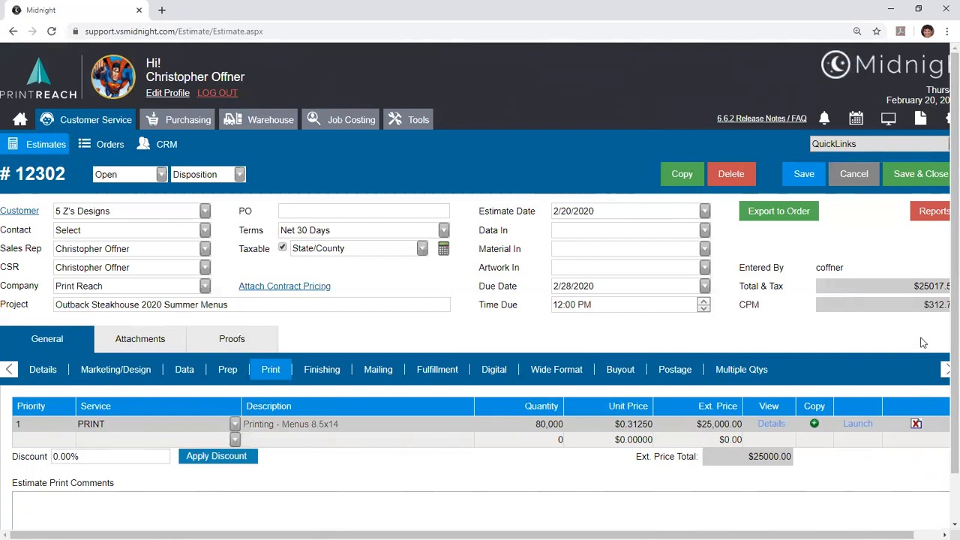
key("ctrl+minus")
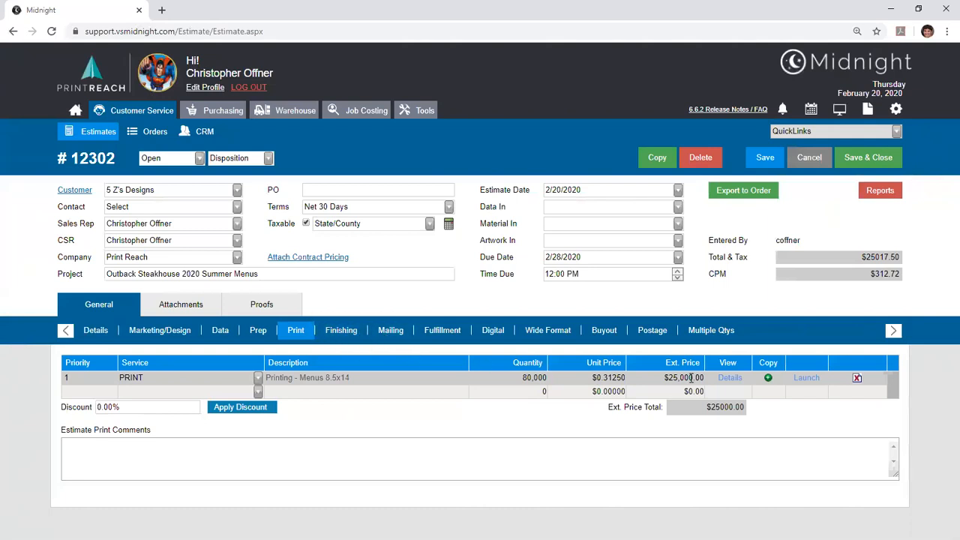
- Add a second Printing service line and load the template 4/4 3.5x2 Business Cards on House 80# White Gloss
left_click(324, 335)
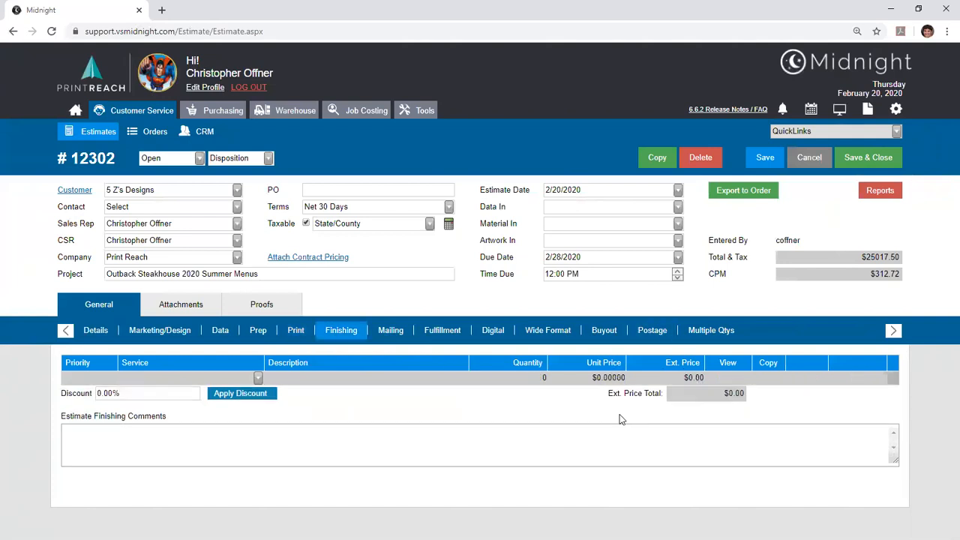
left_click(280, 336)
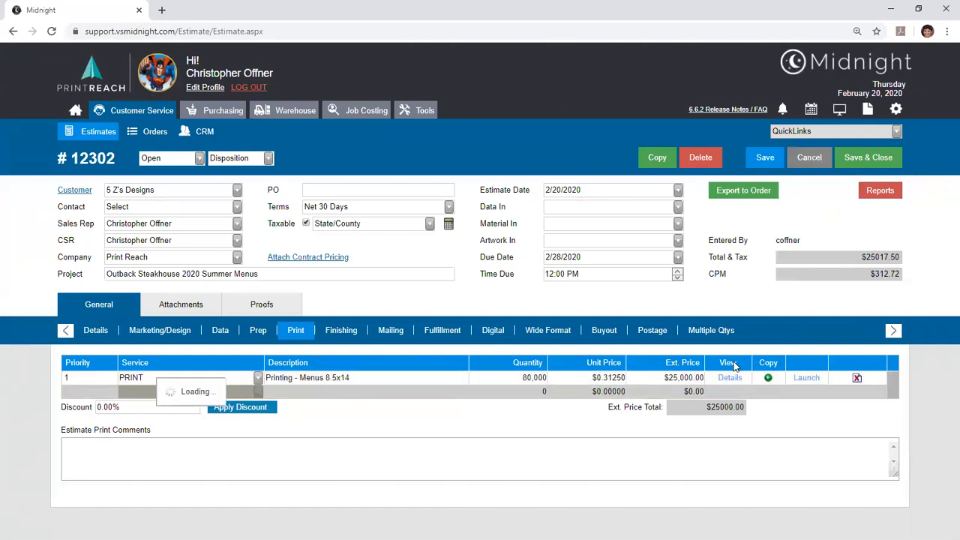
left_click_drag(572, 443, 570, 493)
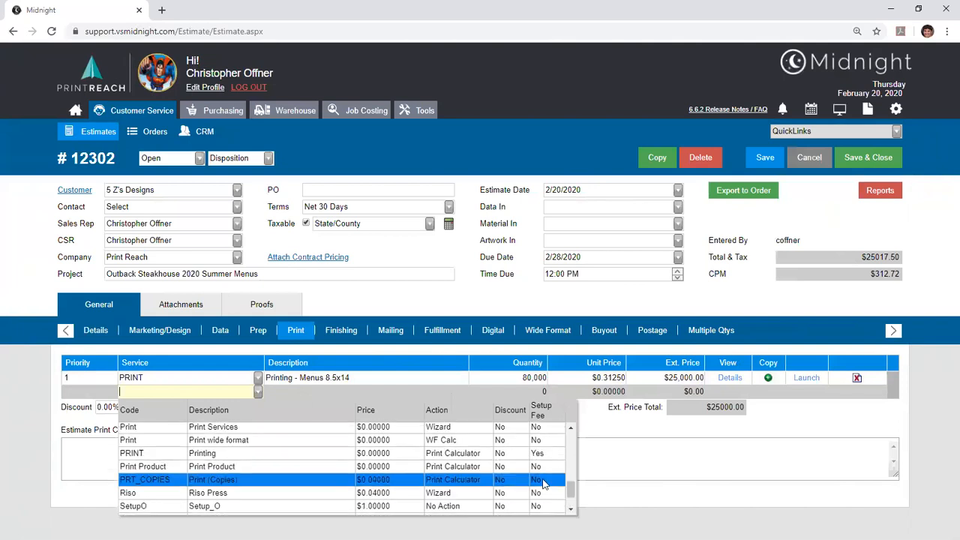
left_click(495, 462)
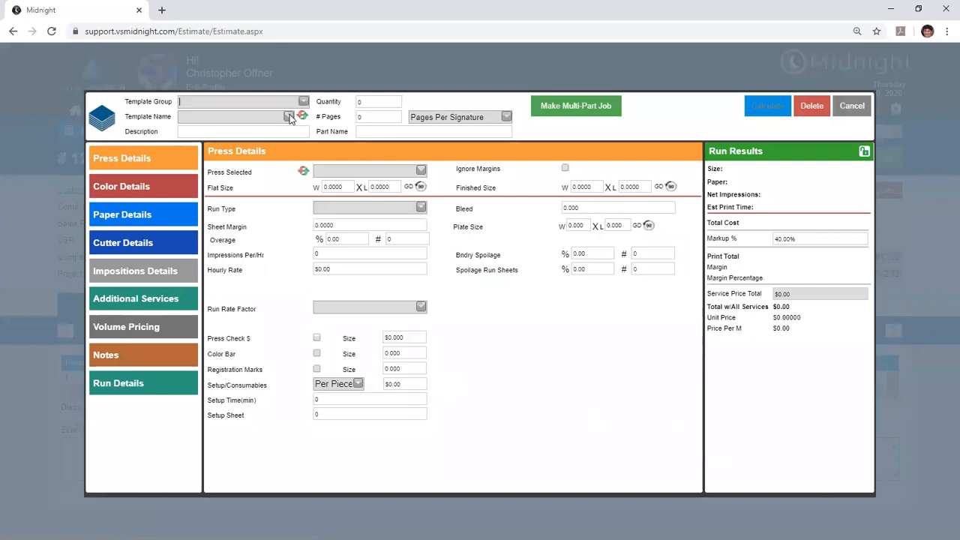
left_click(288, 117)
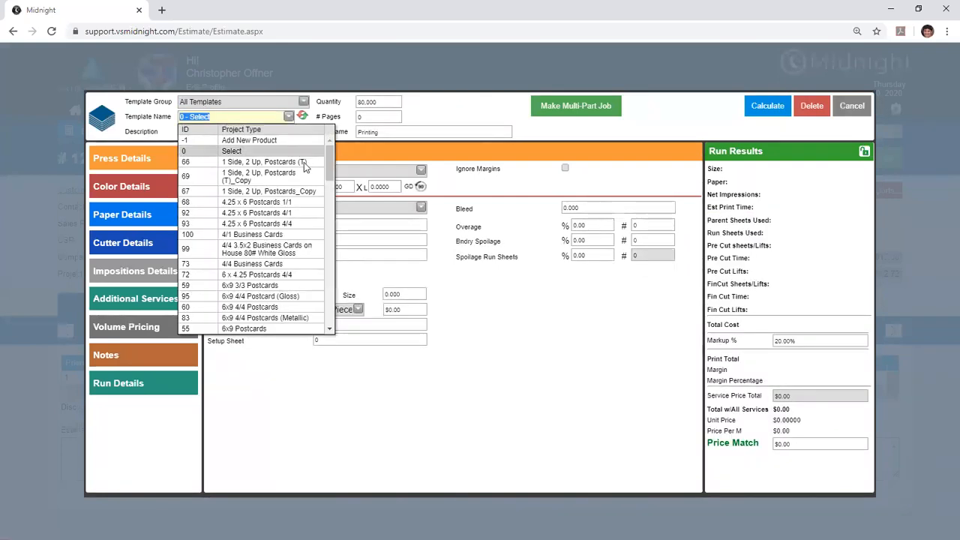
left_click(293, 251)
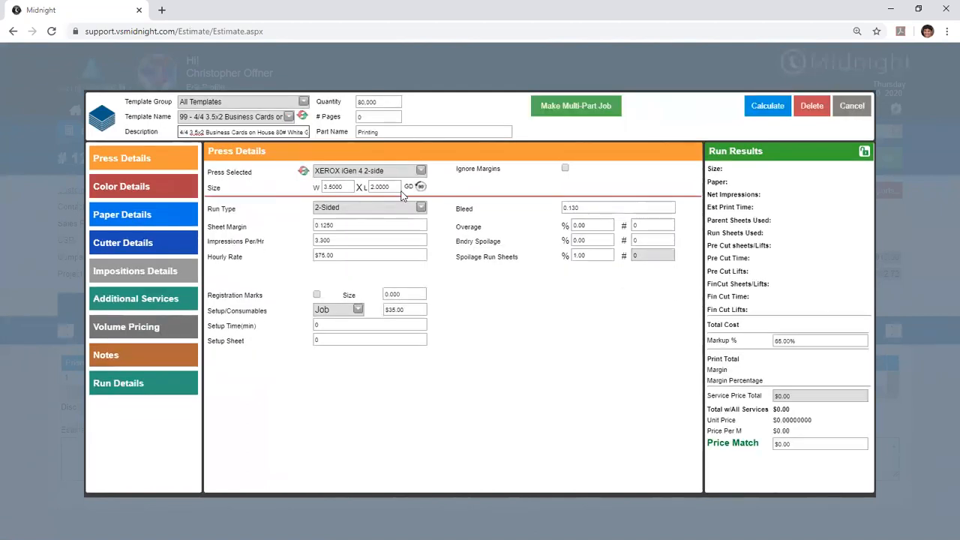
- Examine the color details and the paper and parent sheet size supplied by the business card template
left_click(177, 189)
left_click(186, 212)
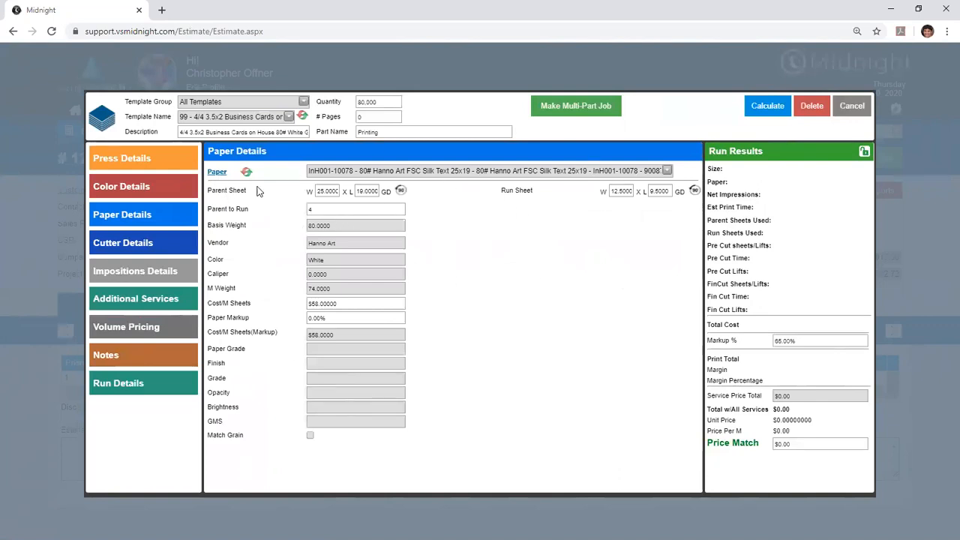
left_click(327, 190)
- Calculate the business card template's price and examine its additional services and volume pricing
left_click(767, 108)
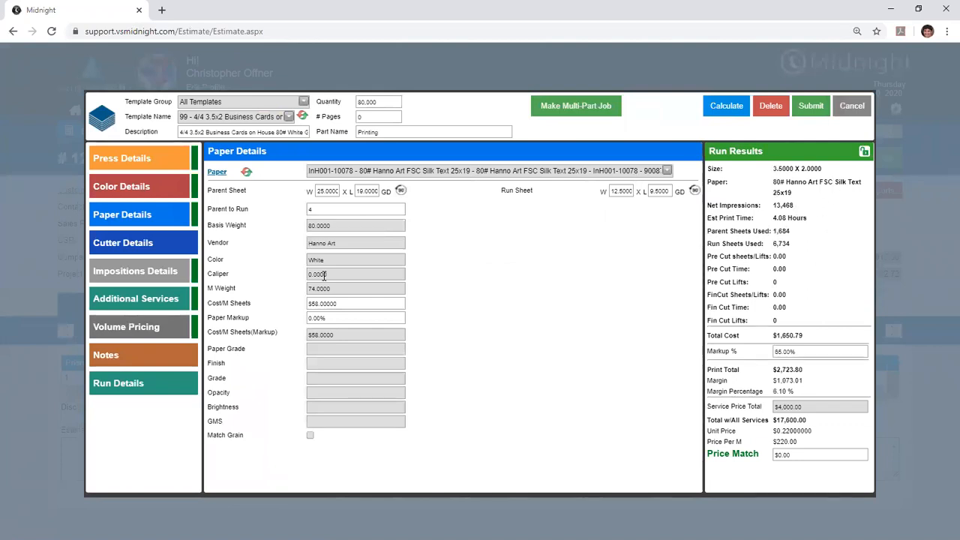
left_click(161, 299)
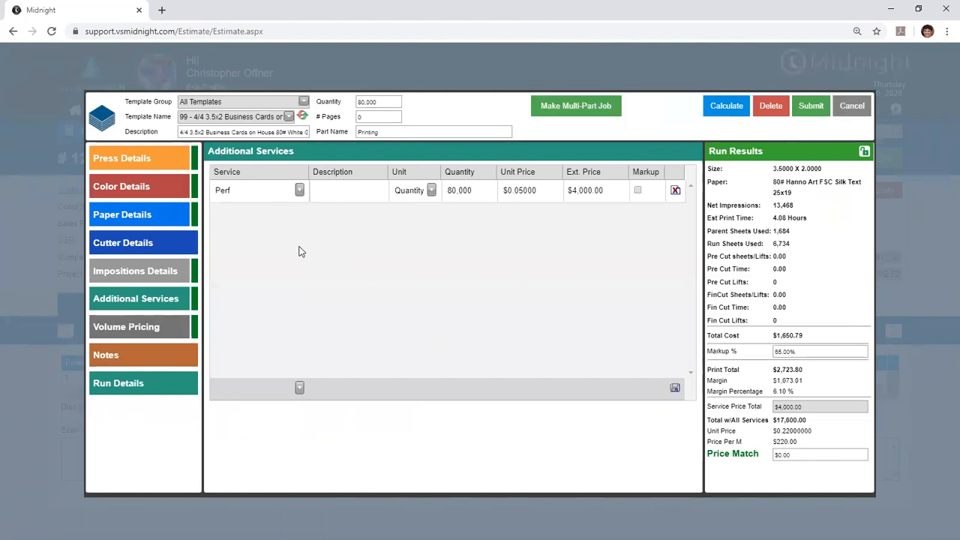
left_click(140, 327)
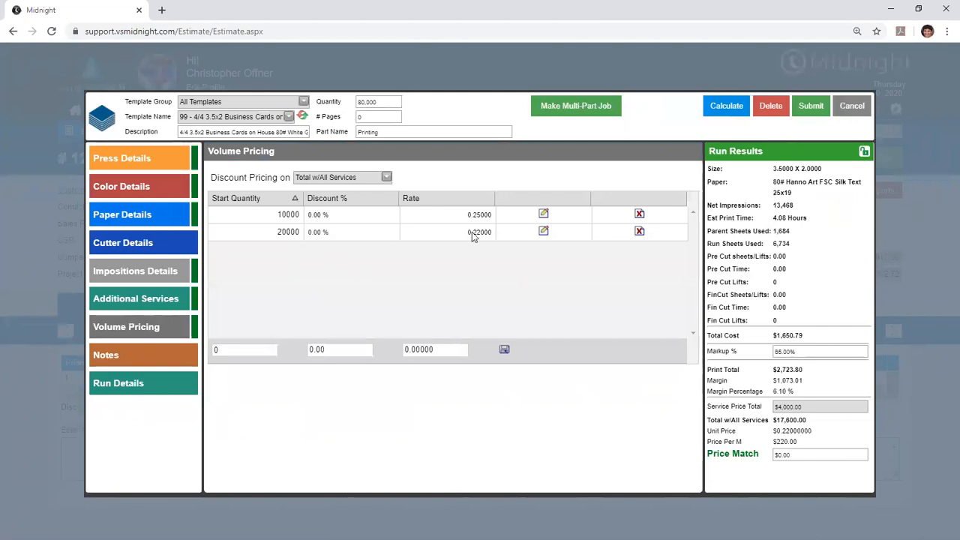
- Compare the volume pricing tiers with the quantity and total price, and examine the total cost in the run details
double_click(297, 233)
left_click(385, 103)
left_click_drag(470, 233, 480, 232)
left_click_drag(782, 431, 791, 433)
left_click(143, 383)
left_click_drag(329, 410, 286, 409)
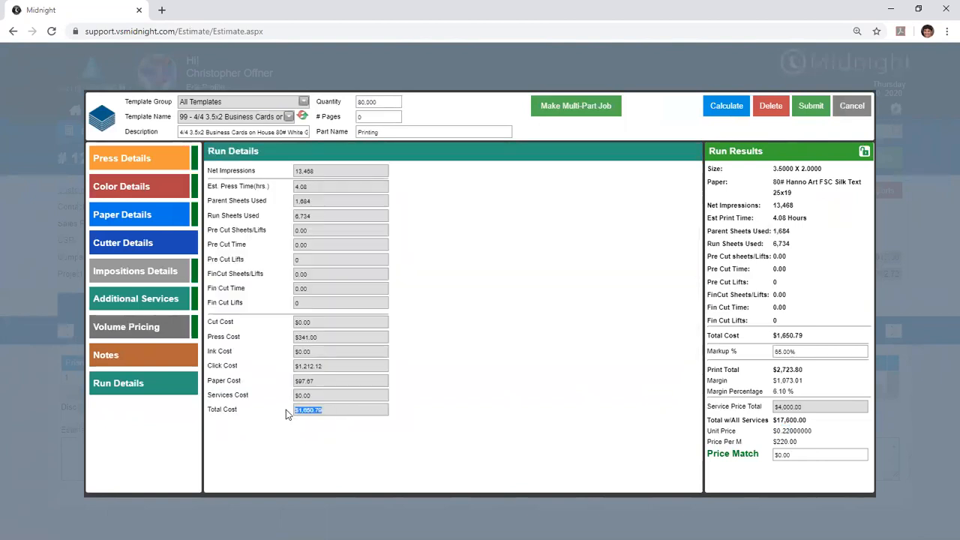
left_click(285, 409)
- Delete the 10000 and 20000 volume pricing tiers and recalculate the business card print price
left_click(139, 327)
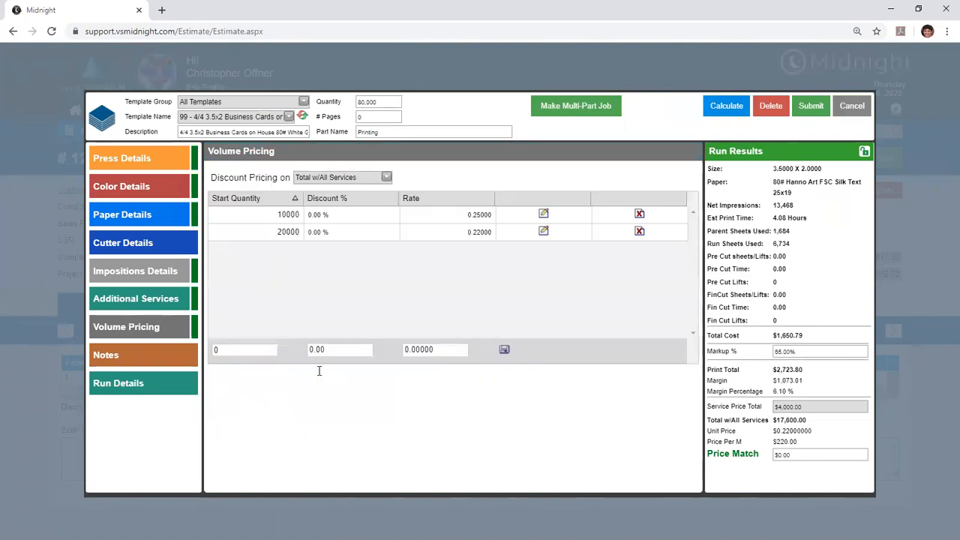
left_click(638, 214)
left_click(640, 217)
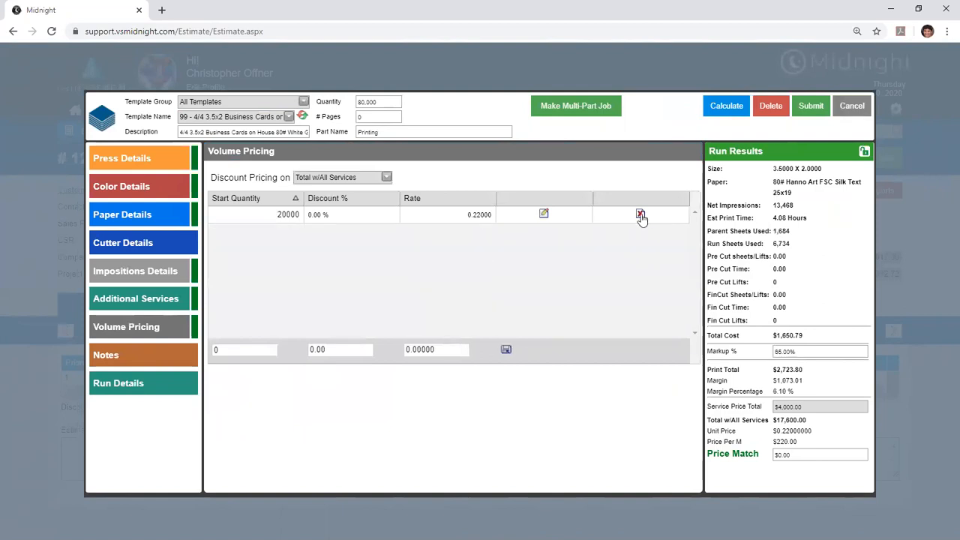
left_click(713, 106)
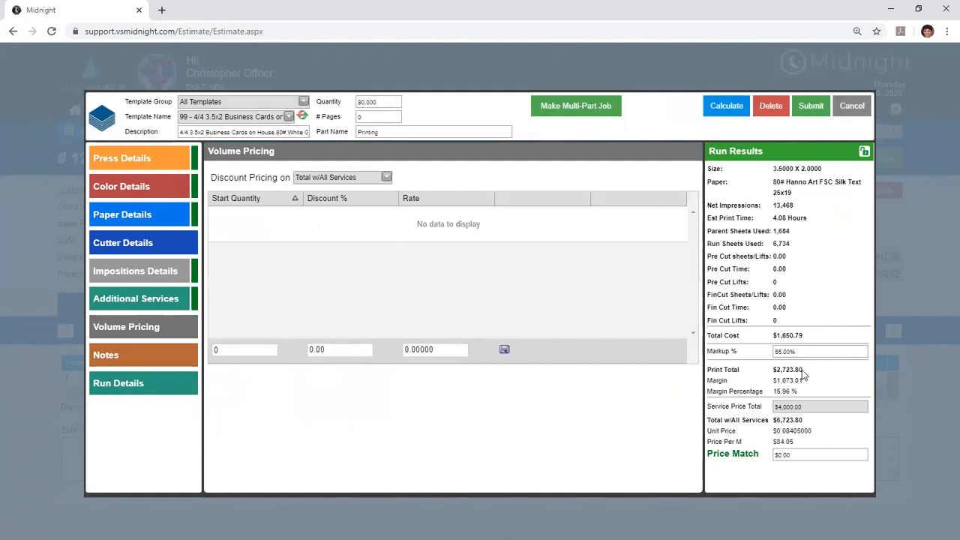
- Examine the recalculated print total, additional services price, total with all services and price match field
left_click_drag(805, 372, 773, 371)
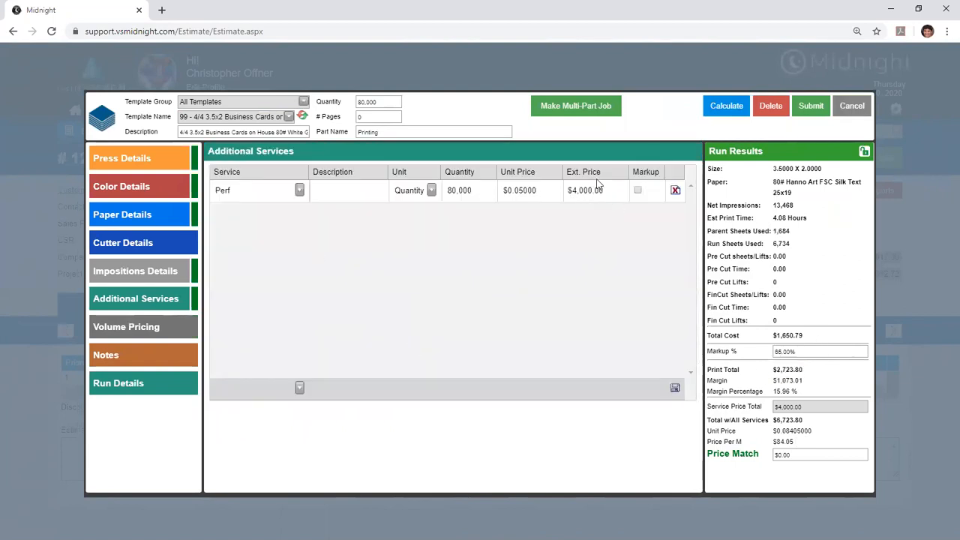
left_click_drag(806, 422, 763, 419)
left_click(788, 427)
left_click_drag(799, 454, 752, 456)
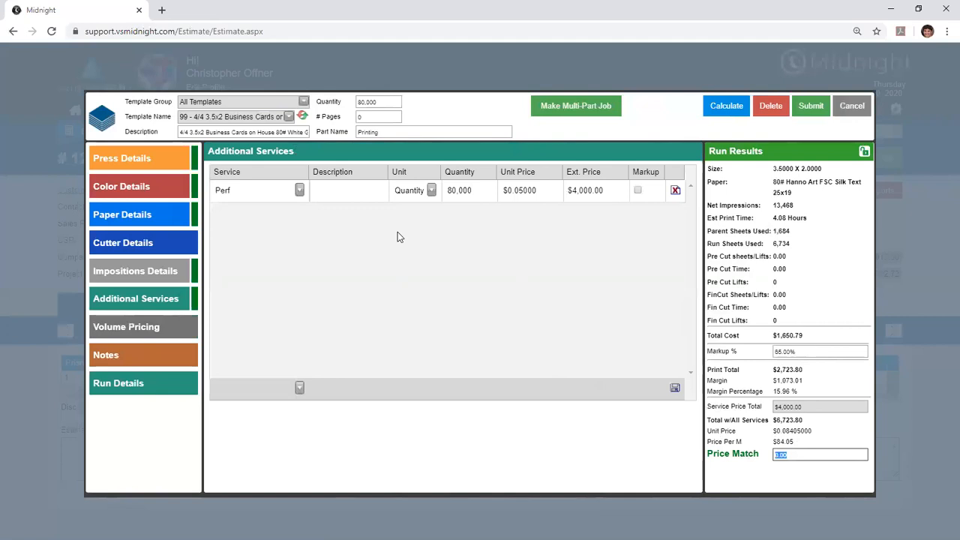
left_click(796, 455)
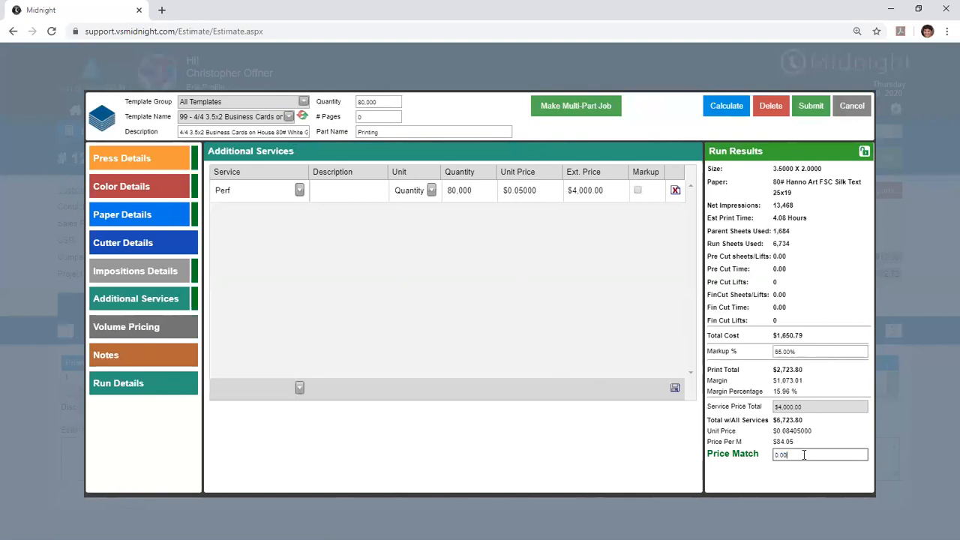
- Submit the business card print line and check how its perforating service appears in the estimate's finishing services
left_click(800, 114)
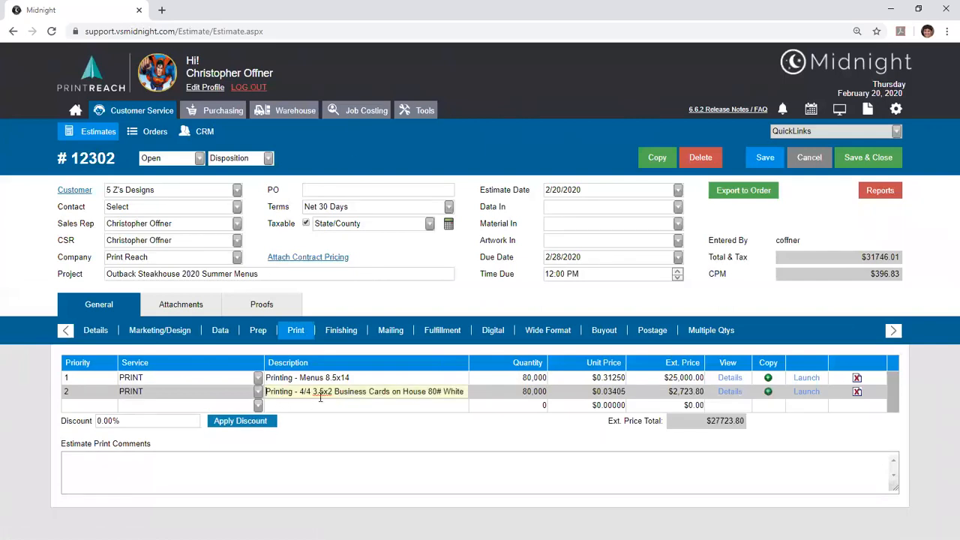
left_click(335, 333)
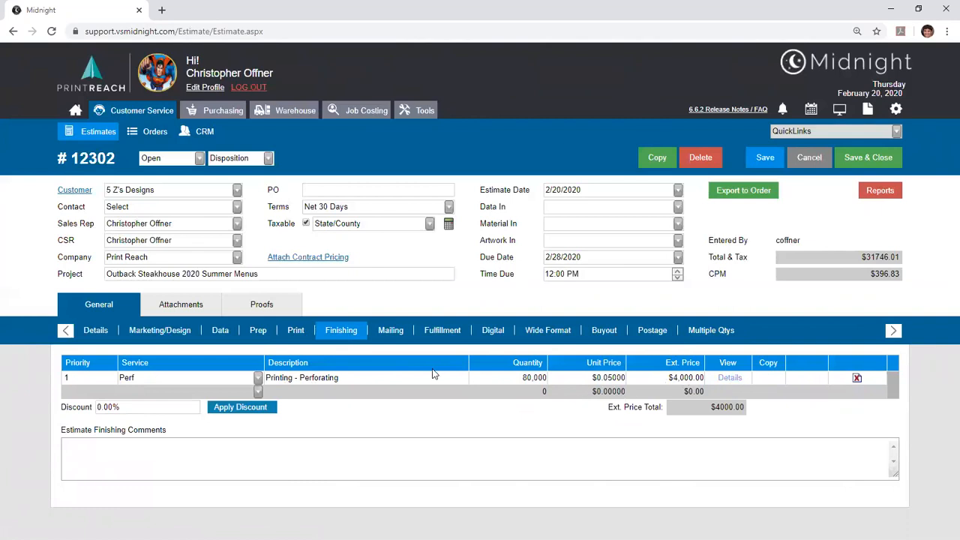
left_click(283, 333)
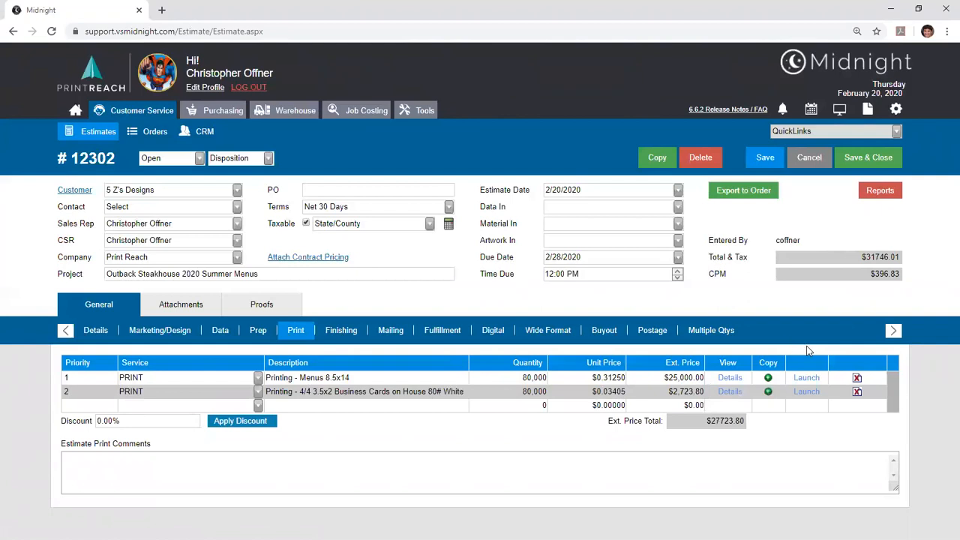
- Preview the Estimate Price report, review its line items and totals, and close the report window
left_click(879, 190)
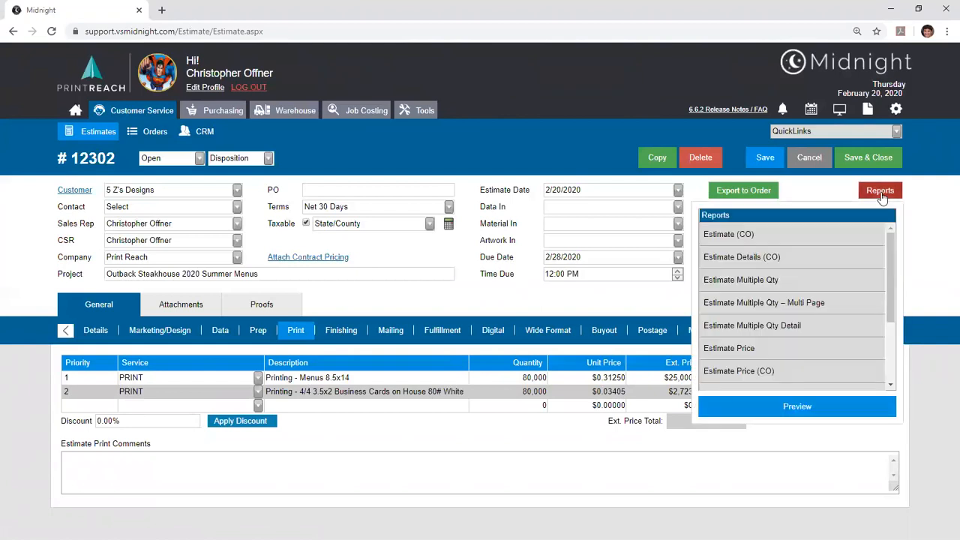
left_click(854, 353)
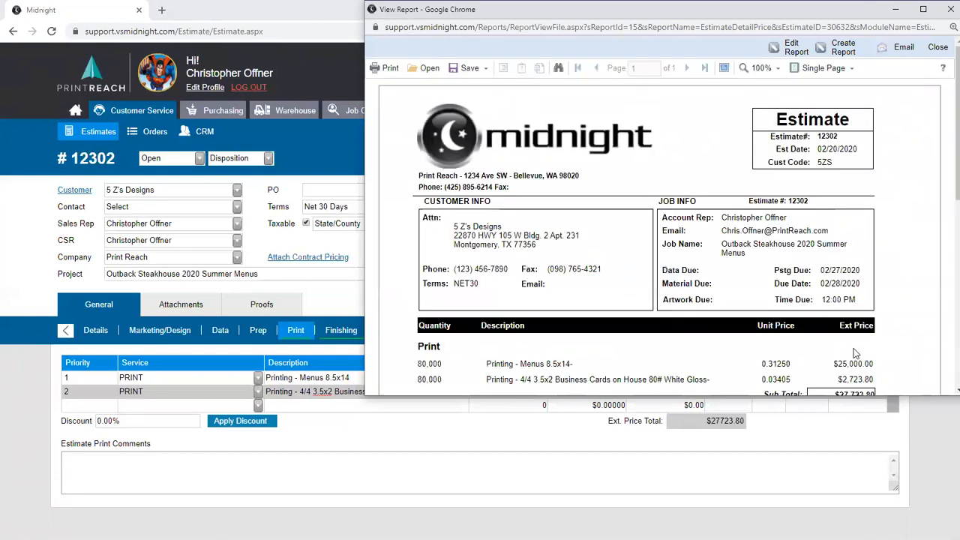
scroll(856, 353, "down", 3)
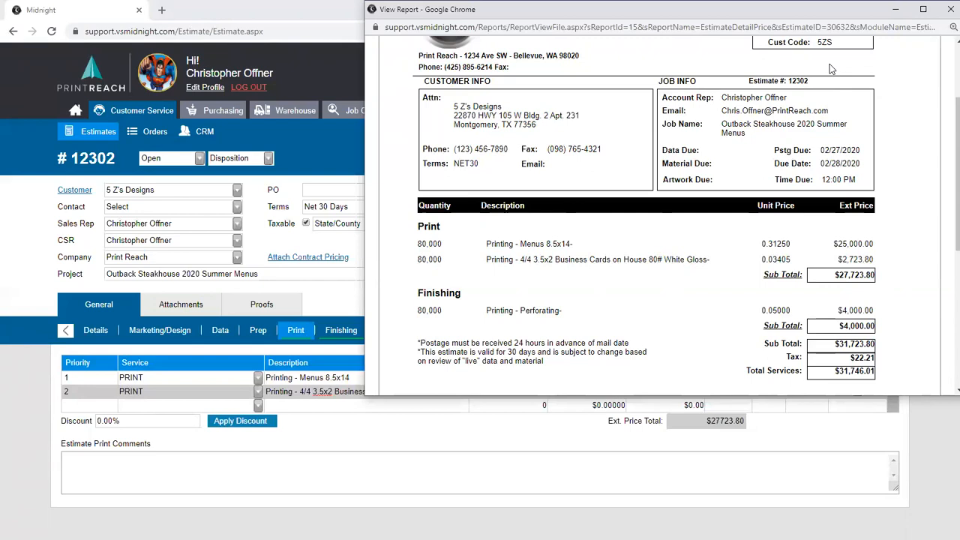
left_click(950, 9)
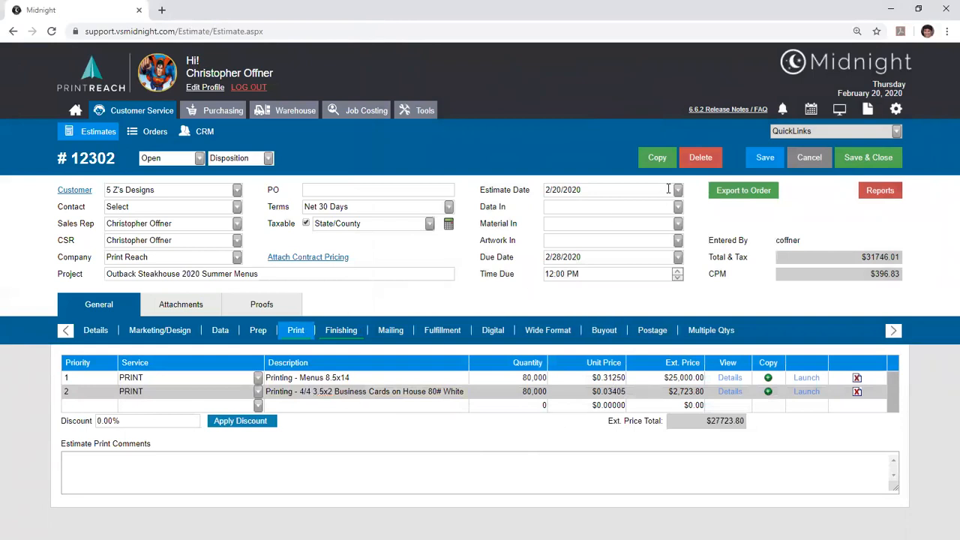
- Export the estimate to an order, open that order and acknowledge the account warning message
left_click(749, 192)
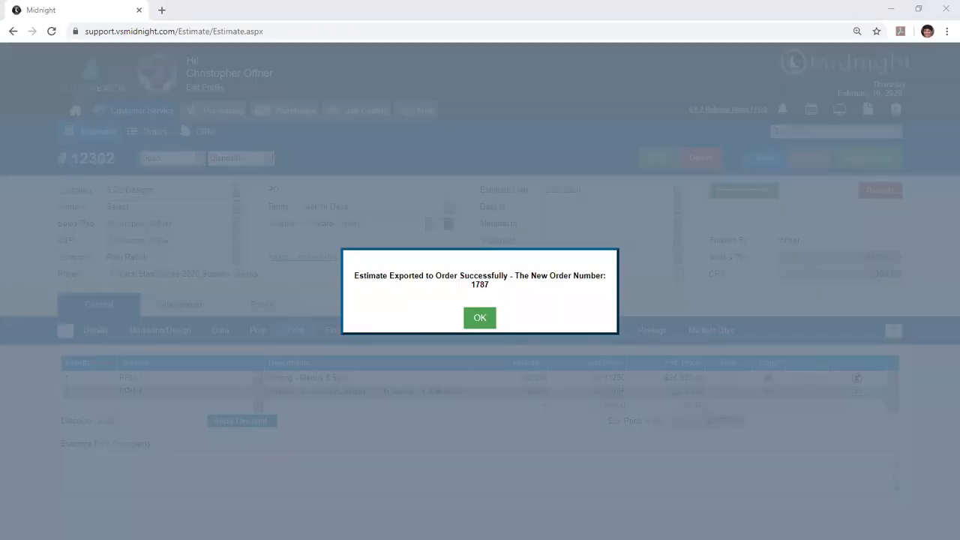
left_click(470, 324)
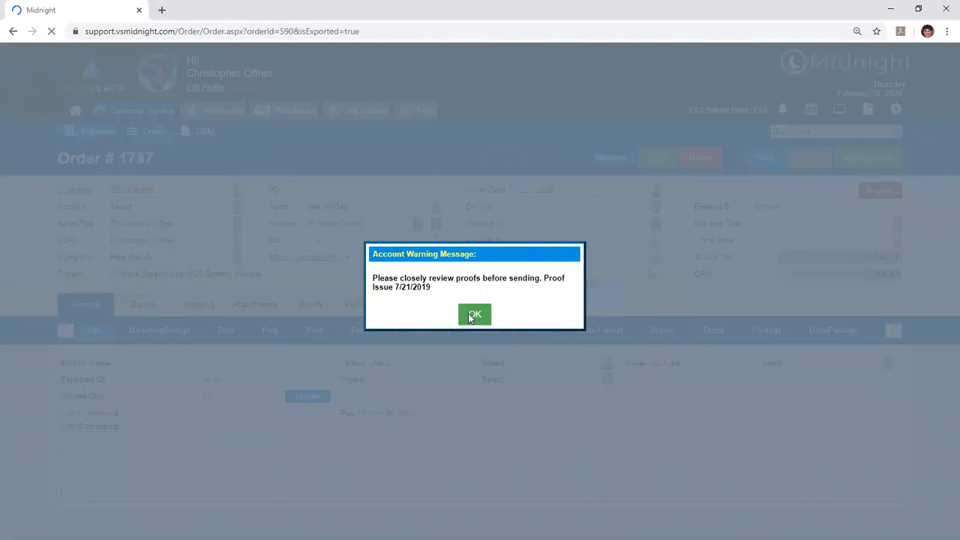
left_click(467, 315)
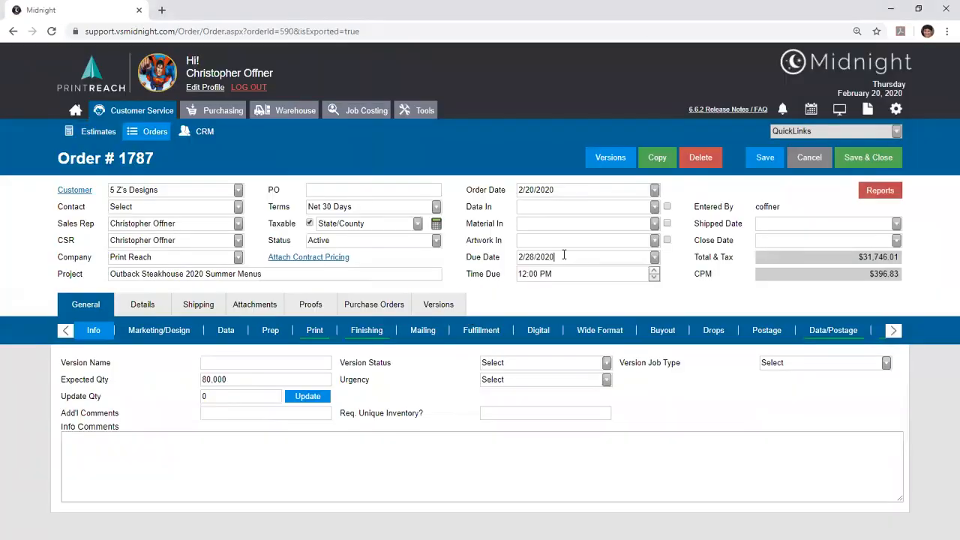
- Review the print and finishing services carried over to the order and check its inventory section
left_click(272, 272)
left_click(314, 332)
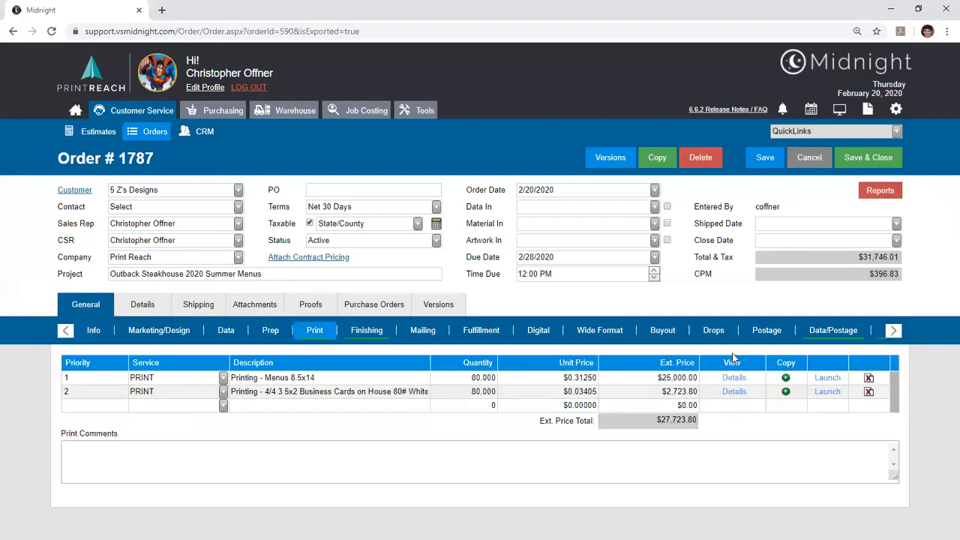
left_click(366, 332)
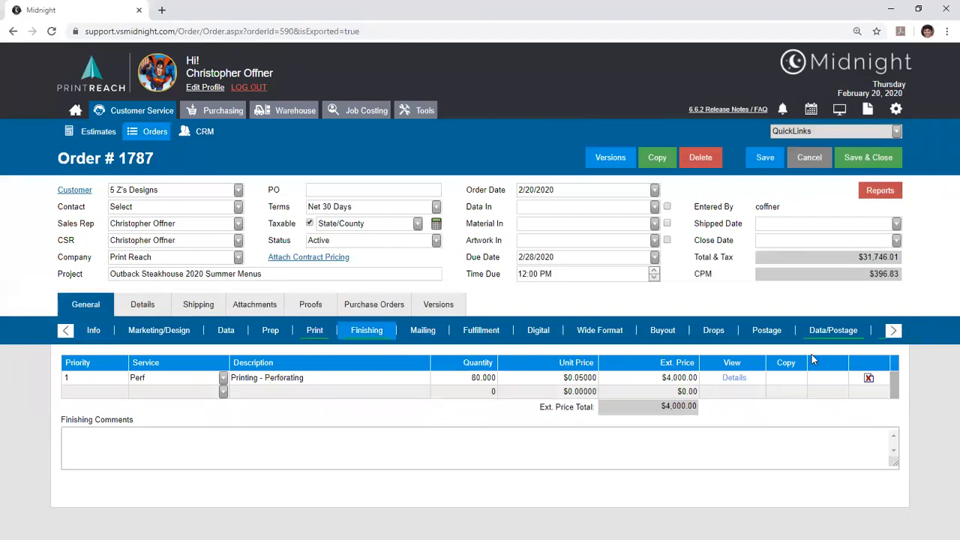
left_click(892, 333)
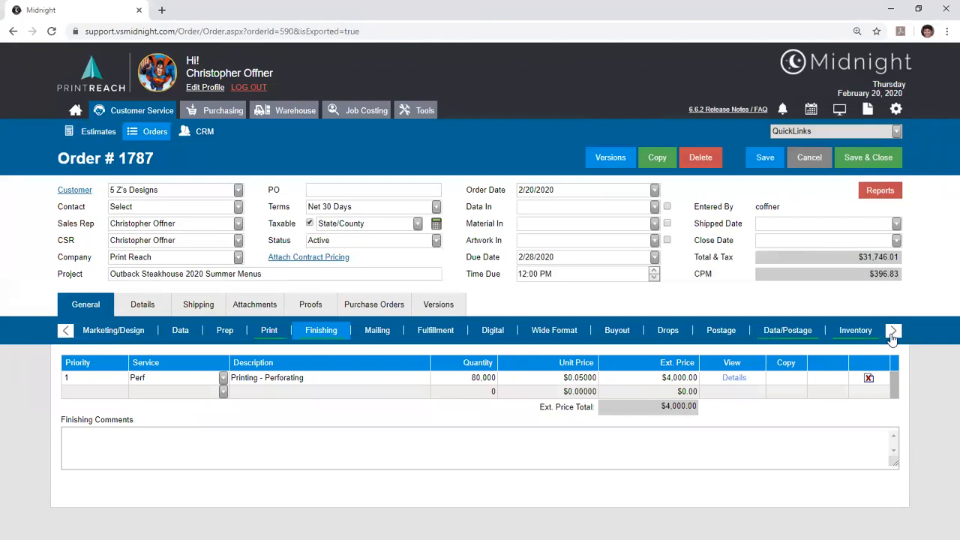
left_click(853, 334)
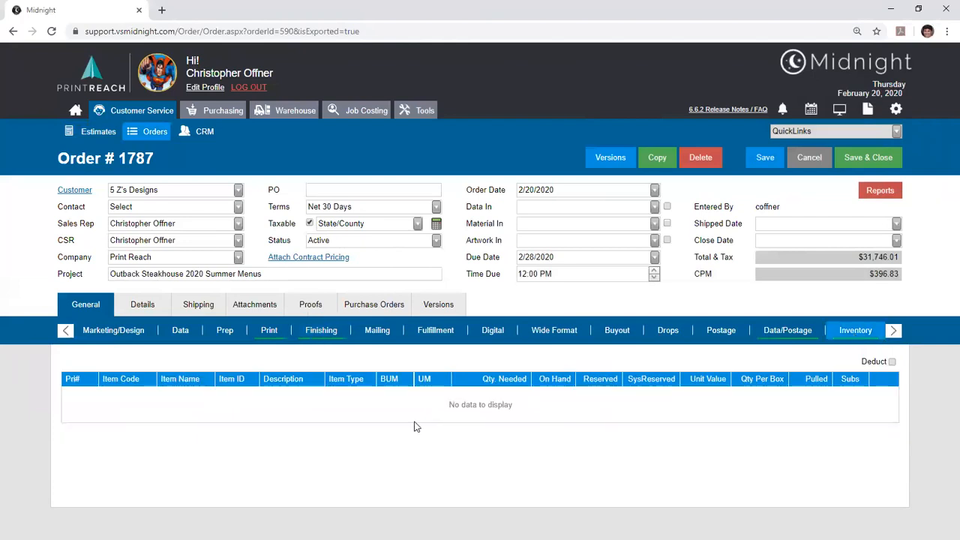
left_click(271, 336)
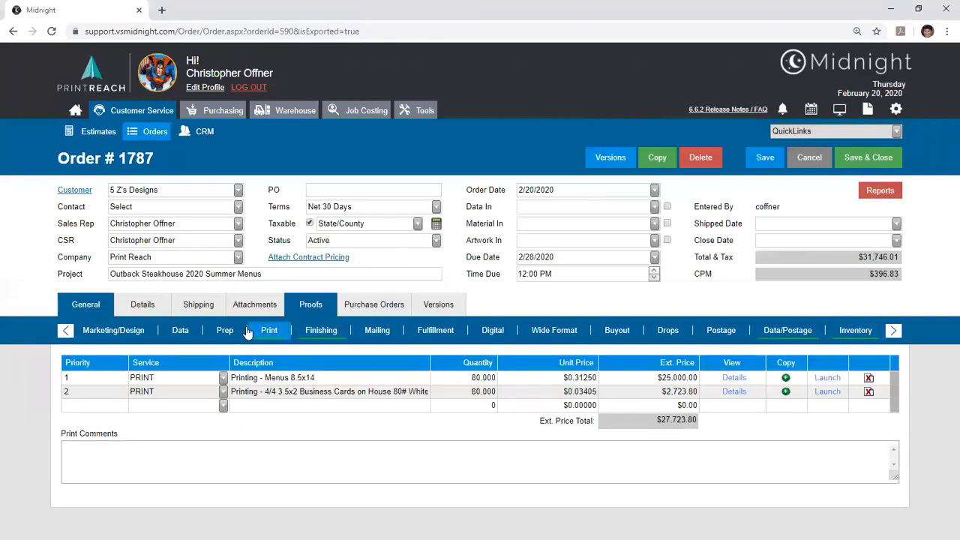
- Examine the needed, on-hand and pulled quantities of the order's paper inventory items against its print lines
left_click(864, 337)
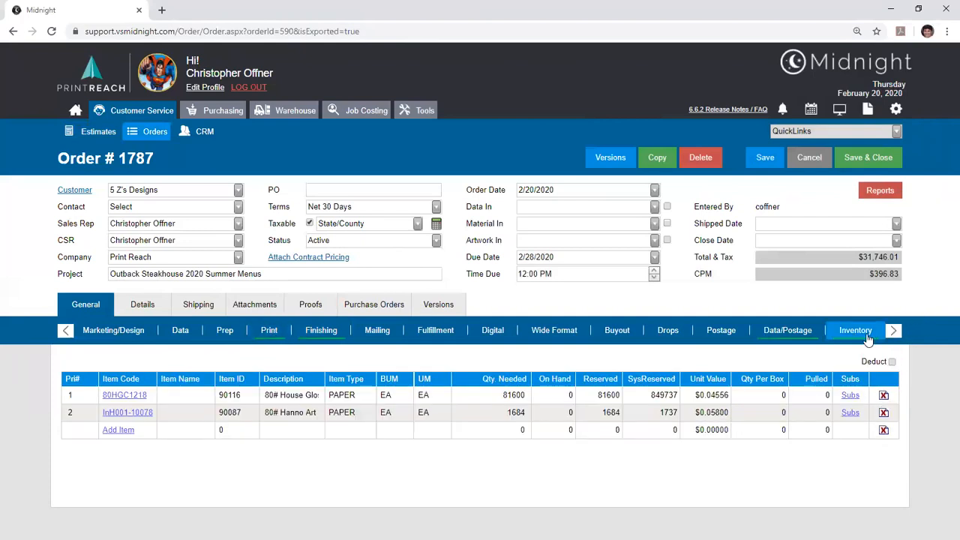
left_click(515, 393)
left_click(480, 394)
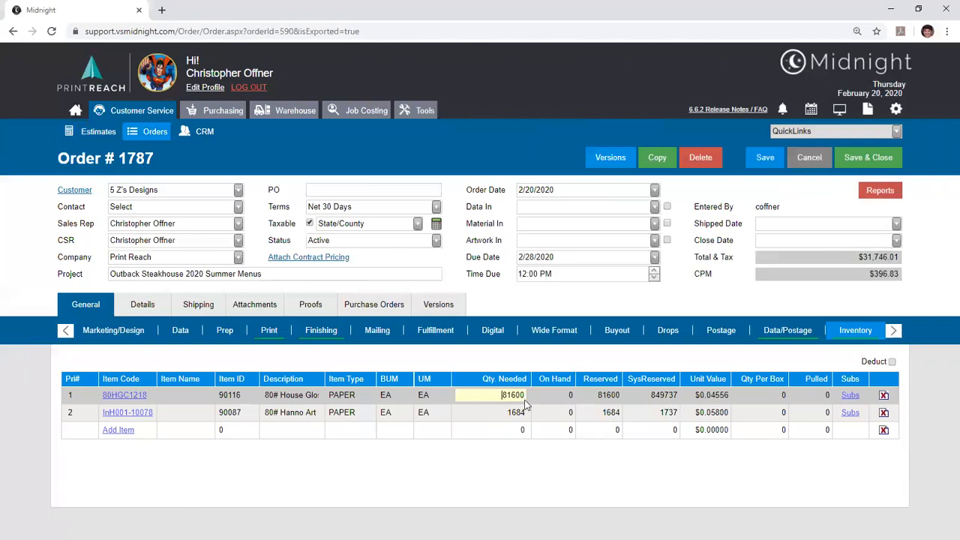
left_click(567, 395)
left_click(828, 395)
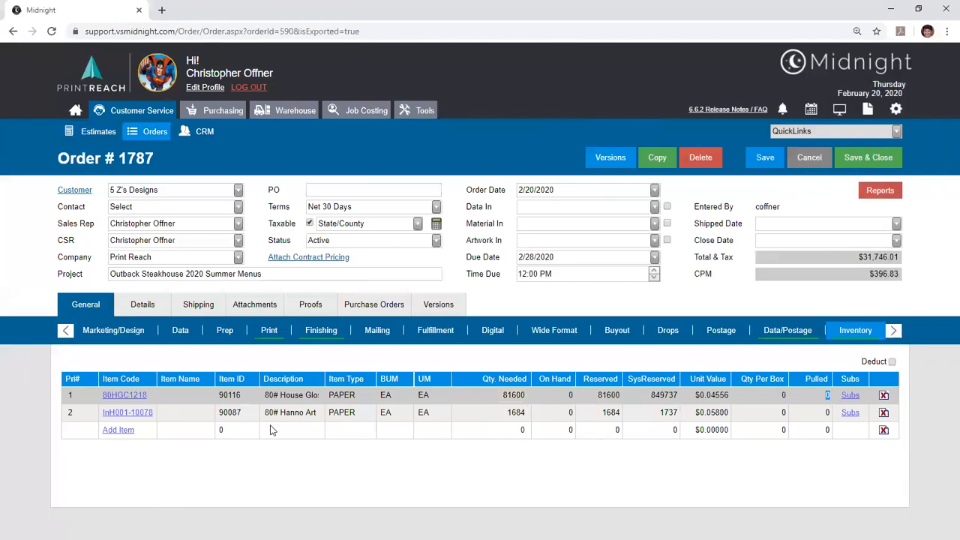
left_click(263, 334)
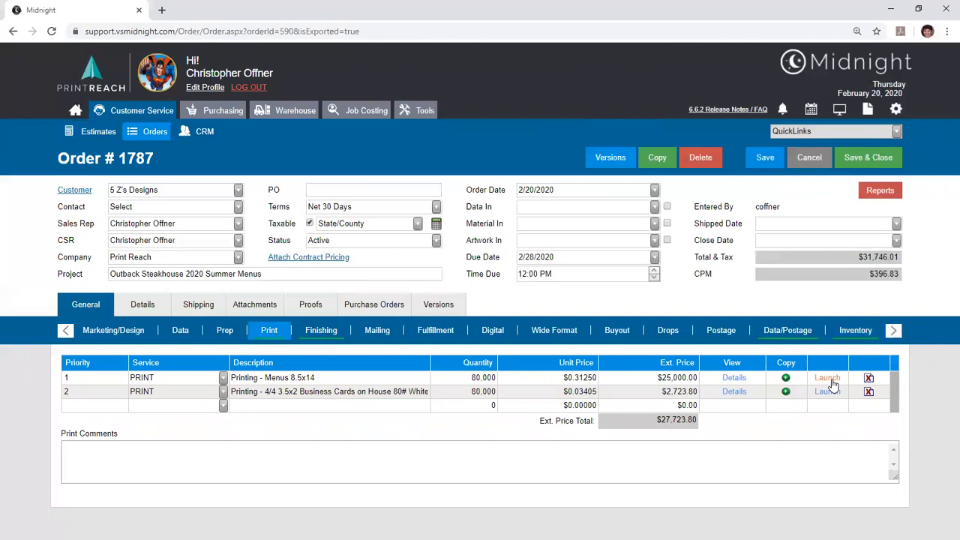
left_click(853, 335)
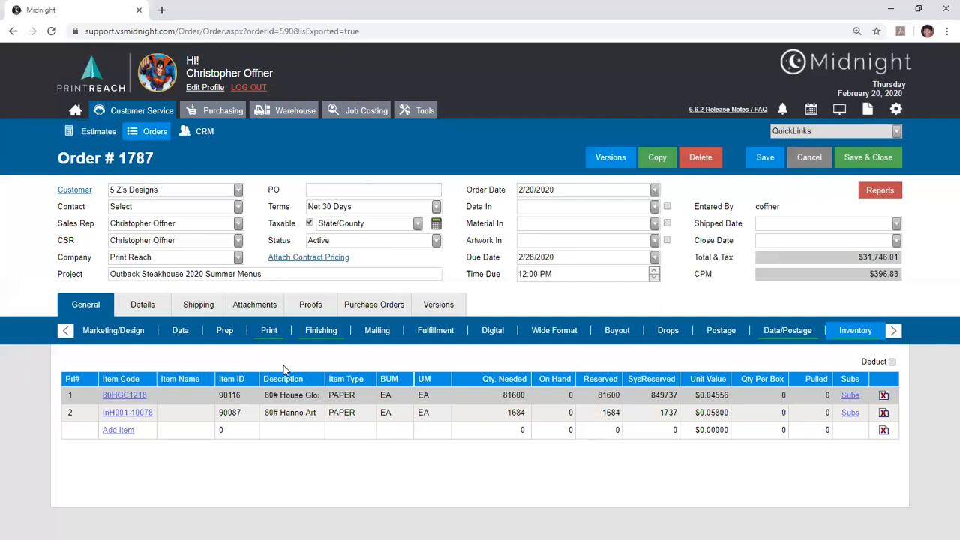
- Preview the order's Work Order report and enlarge the report window
left_click(900, 193)
scroll(903, 352, "down", 10)
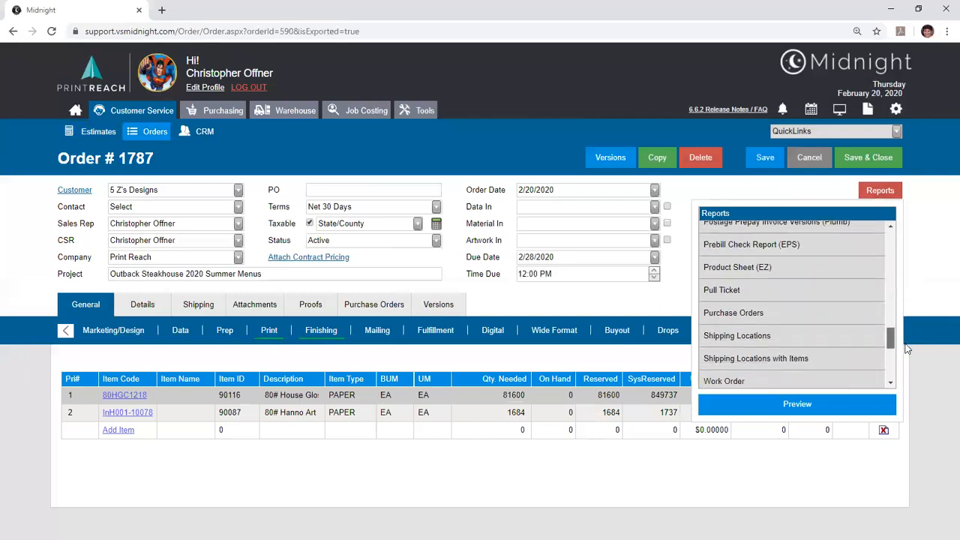
double_click(786, 281)
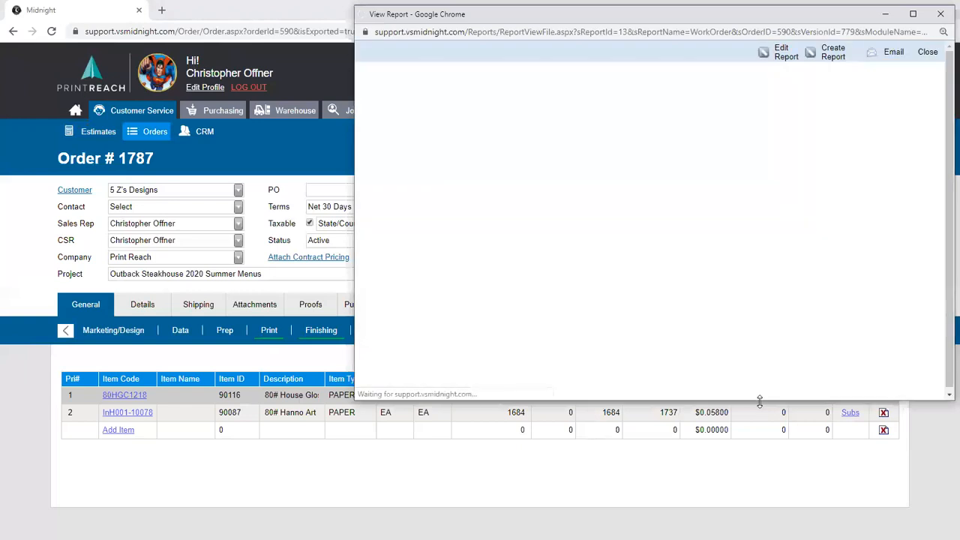
left_click_drag(759, 403, 760, 529)
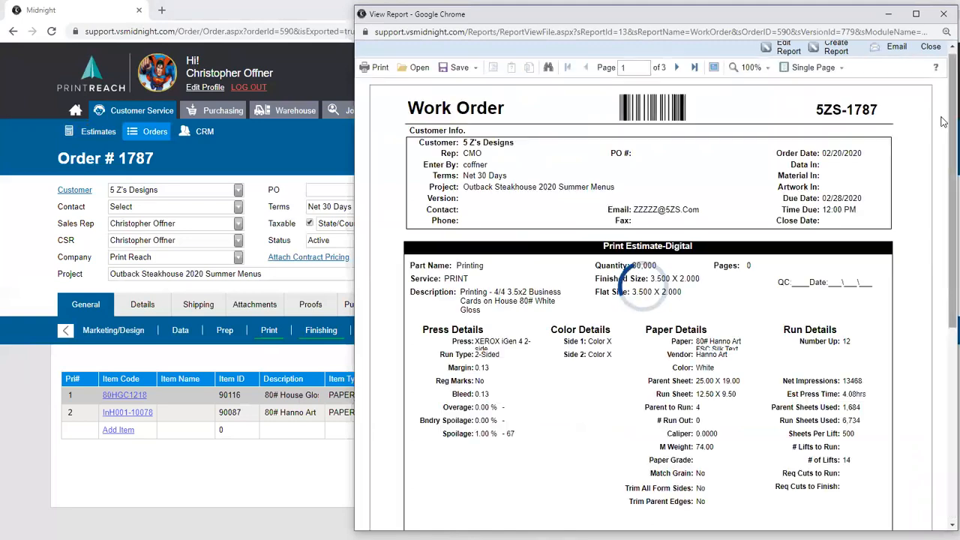
- Examine the business card part's name, description, net impressions and estimated press time in the work order
scroll(943, 122, "down", 2)
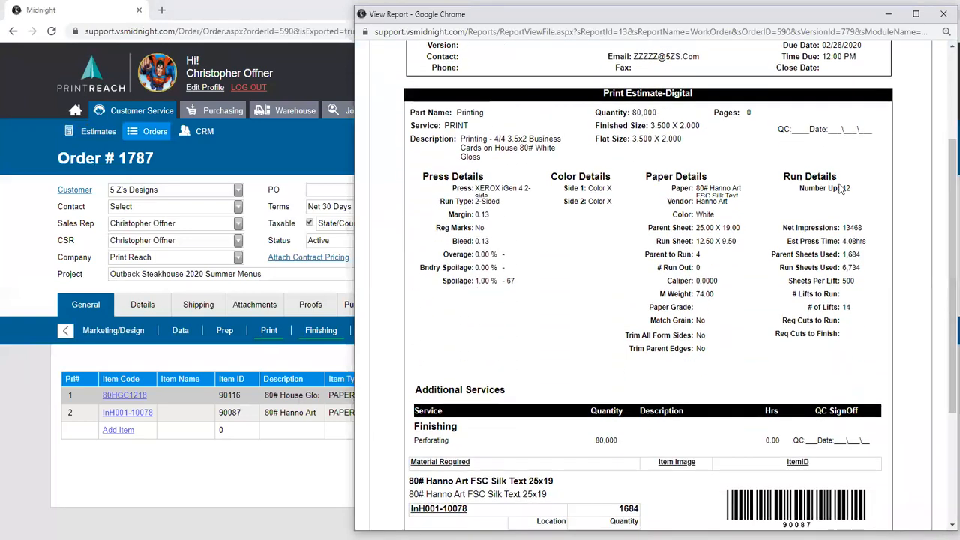
double_click(466, 112)
left_click_drag(460, 139, 534, 162)
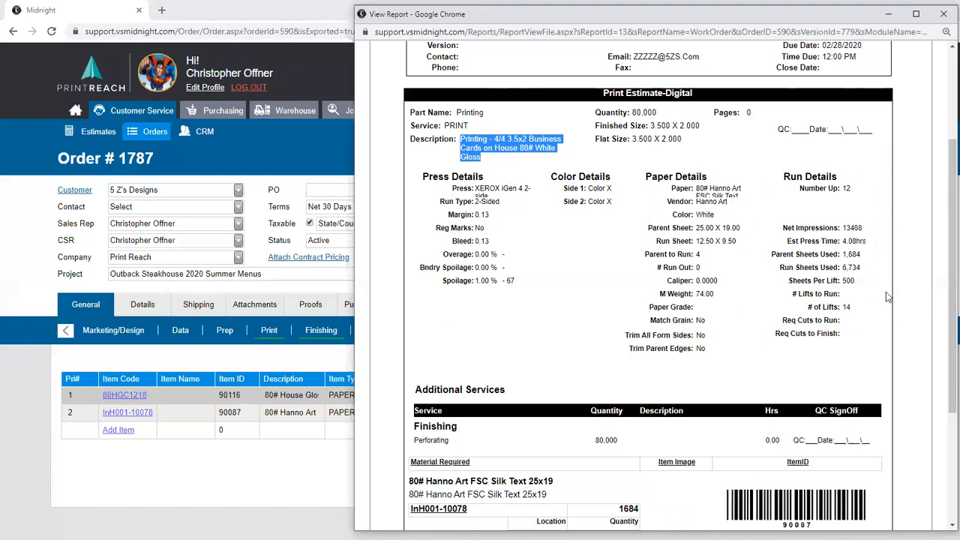
left_click_drag(864, 228, 841, 229)
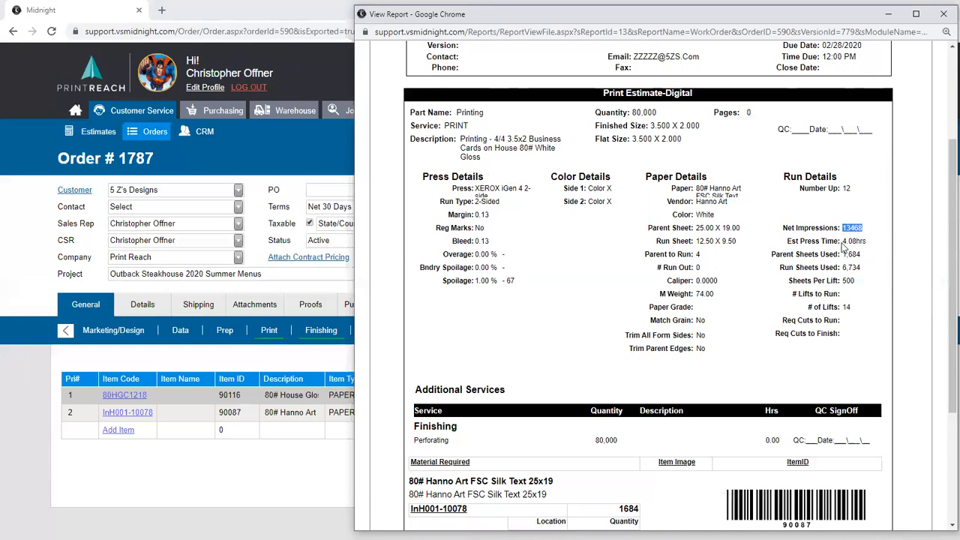
left_click(843, 243)
- Examine the additional services and the required paper material listed for the business card part in the work order
scroll(944, 270, "down", 2)
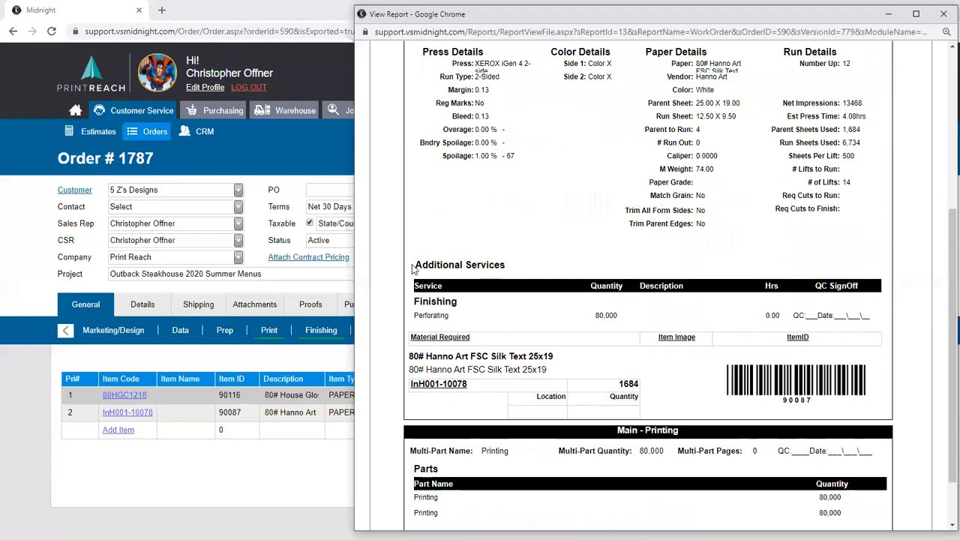
left_click_drag(416, 266, 504, 263)
left_click(504, 263)
left_click_drag(408, 357, 545, 403)
left_click(544, 403)
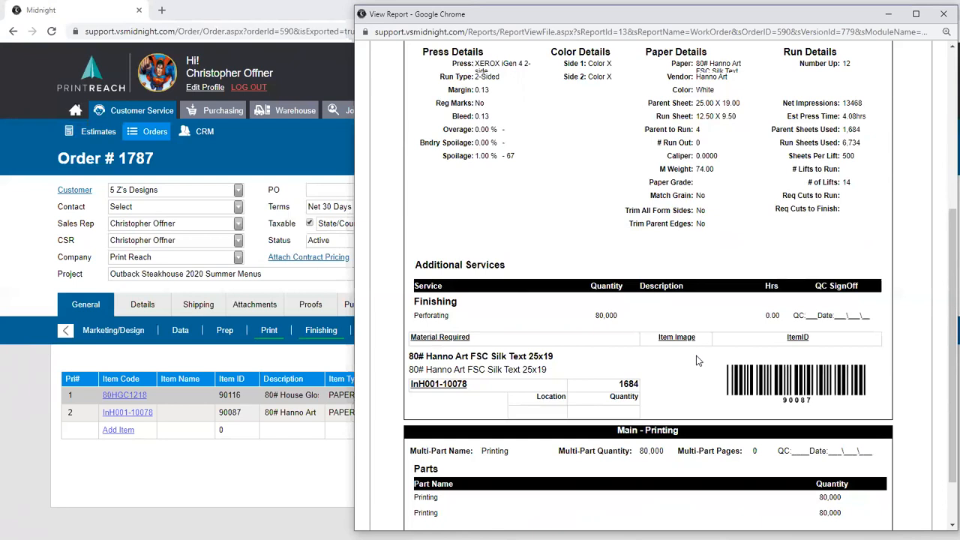
- Examine the menu part's press, paper and run details and the required materials on the work order's last page, and close the report
scroll(600, 409, "down", 1)
scroll(606, 402, "up", 5)
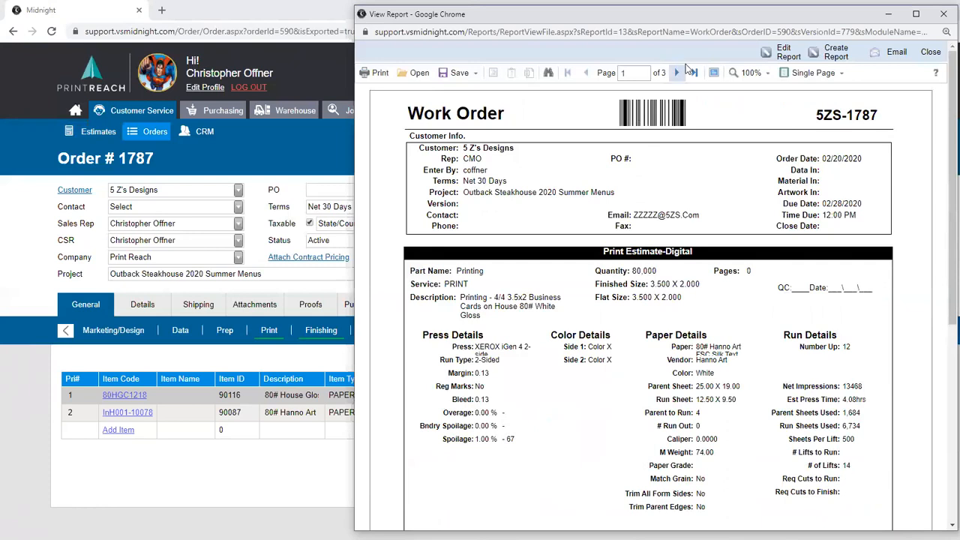
left_click(680, 72)
left_click(680, 72)
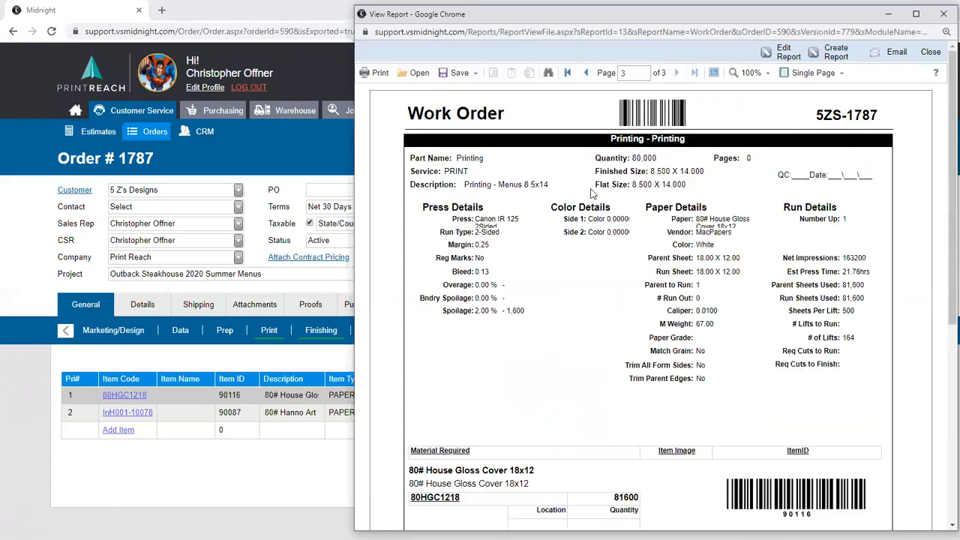
scroll(591, 193, "down", 3)
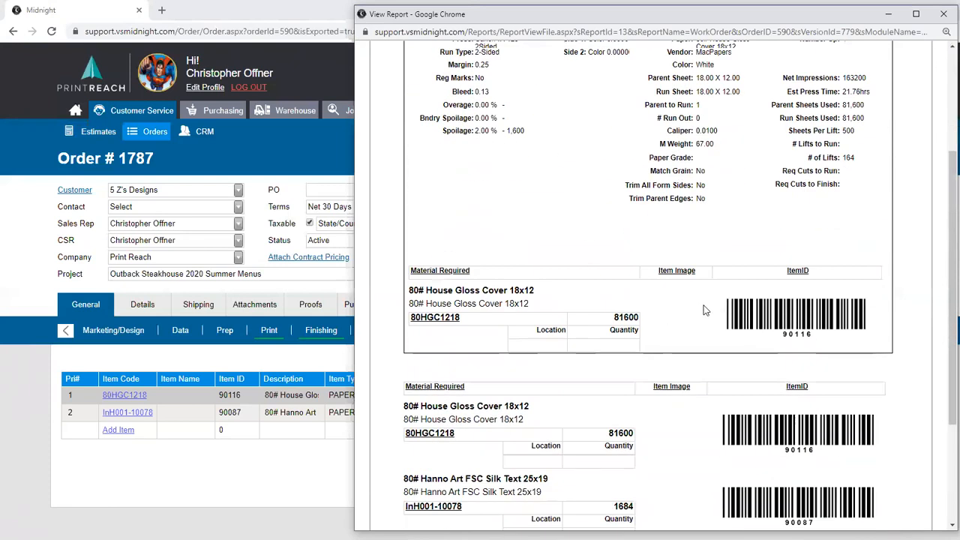
scroll(560, 192, "up", 3)
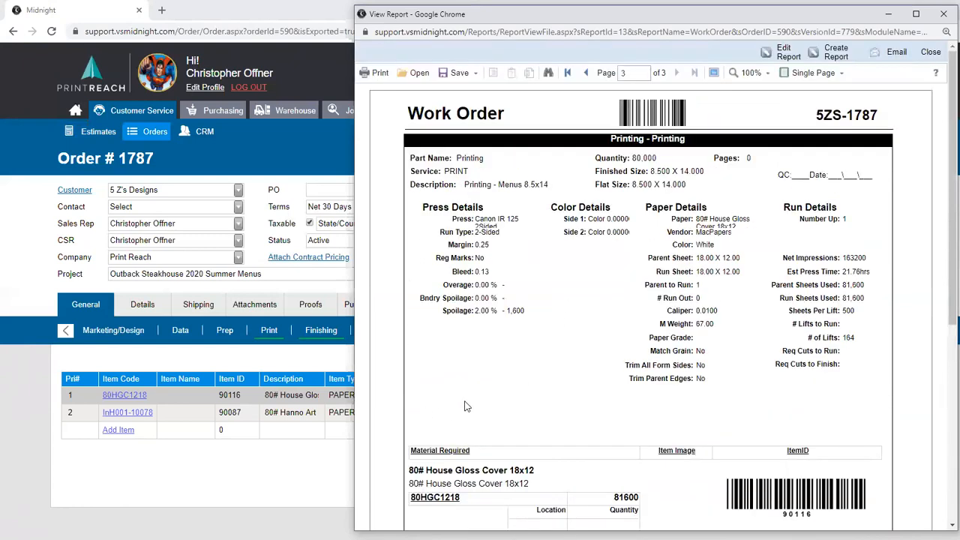
scroll(495, 353, "down", 2)
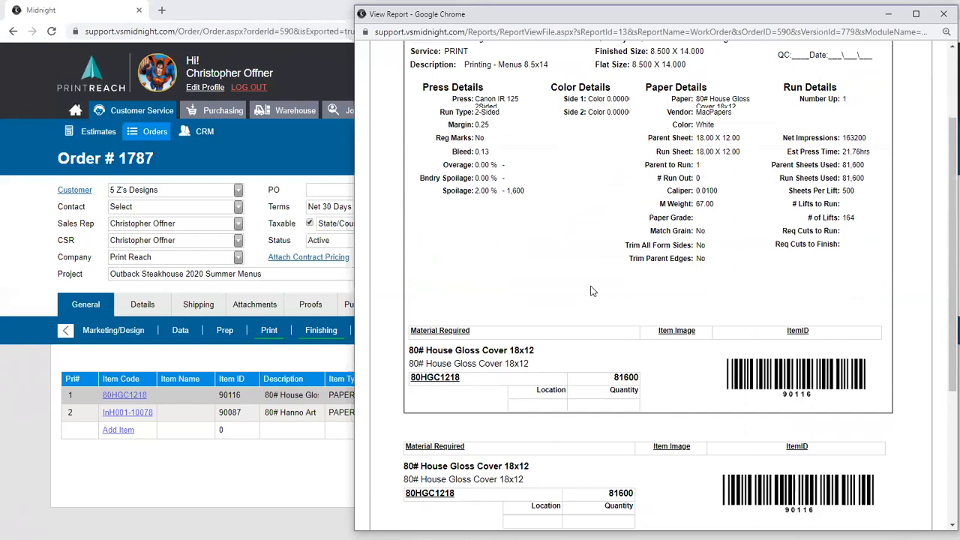
scroll(590, 291, "up", 2)
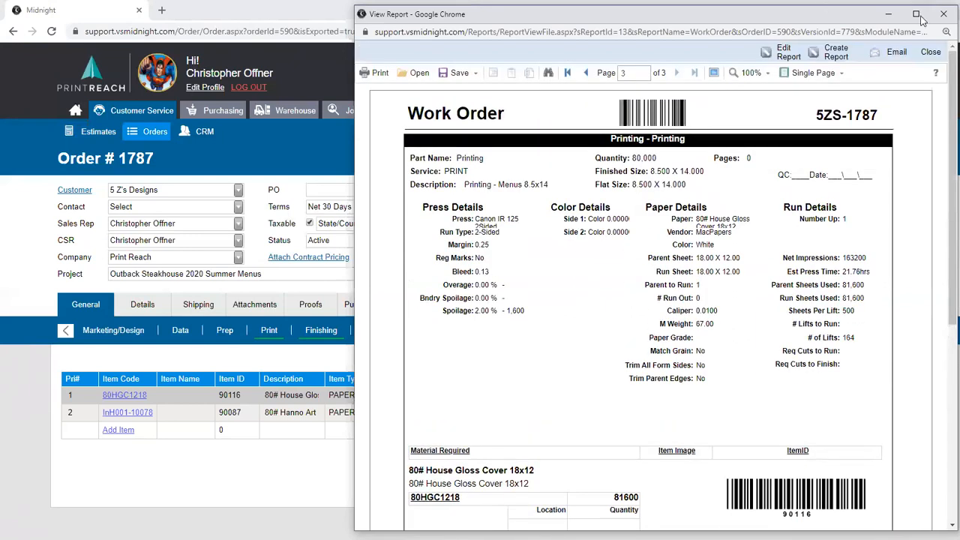
left_click(930, 52)
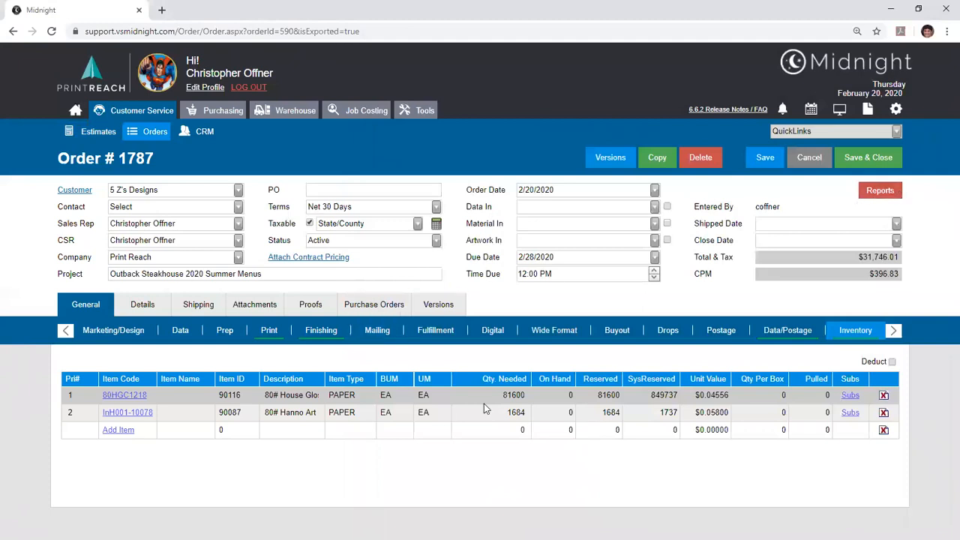
- Preview the order's Inventory Pull Ticket report, choose Baum Folder as its machine, and close the report
left_click(879, 191)
left_click_drag(888, 349, 889, 223)
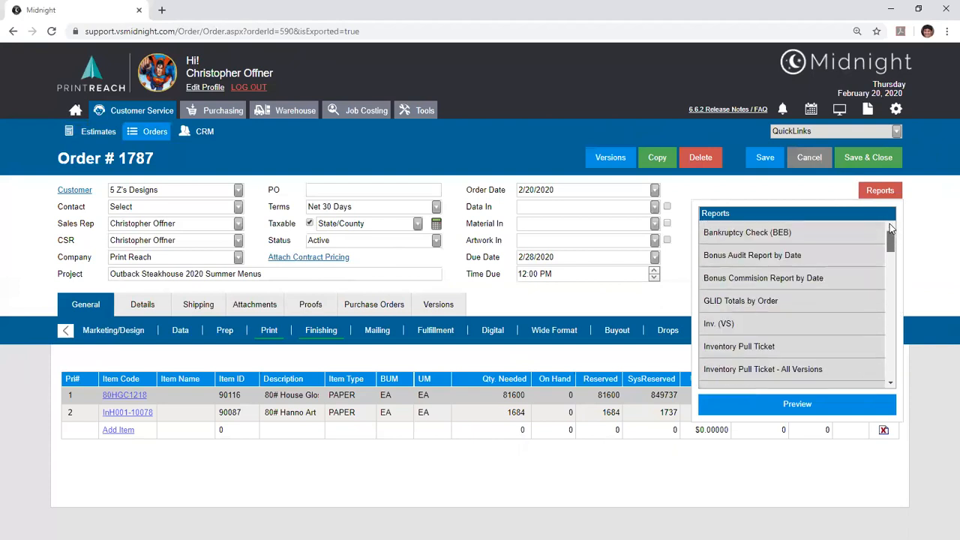
double_click(810, 347)
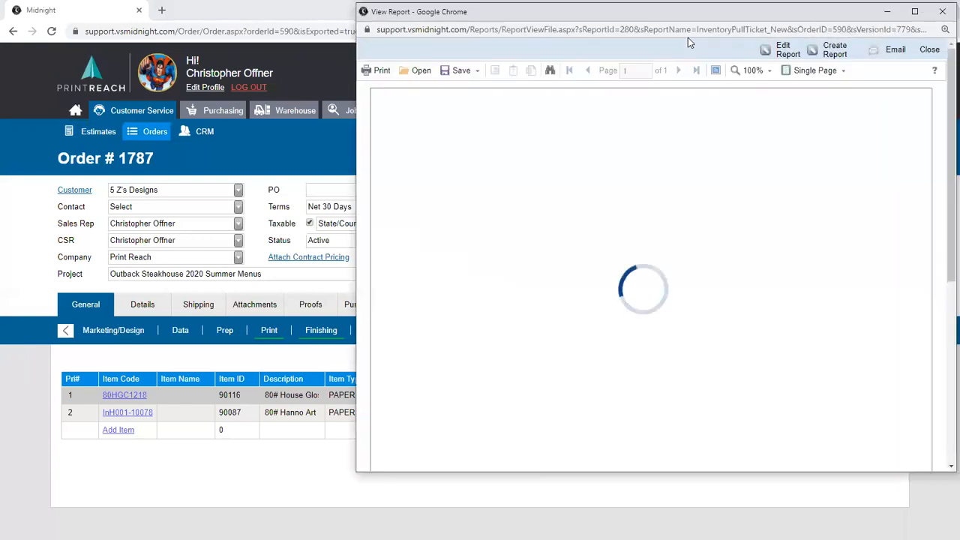
left_click(536, 141)
left_click(554, 120)
left_click(427, 159)
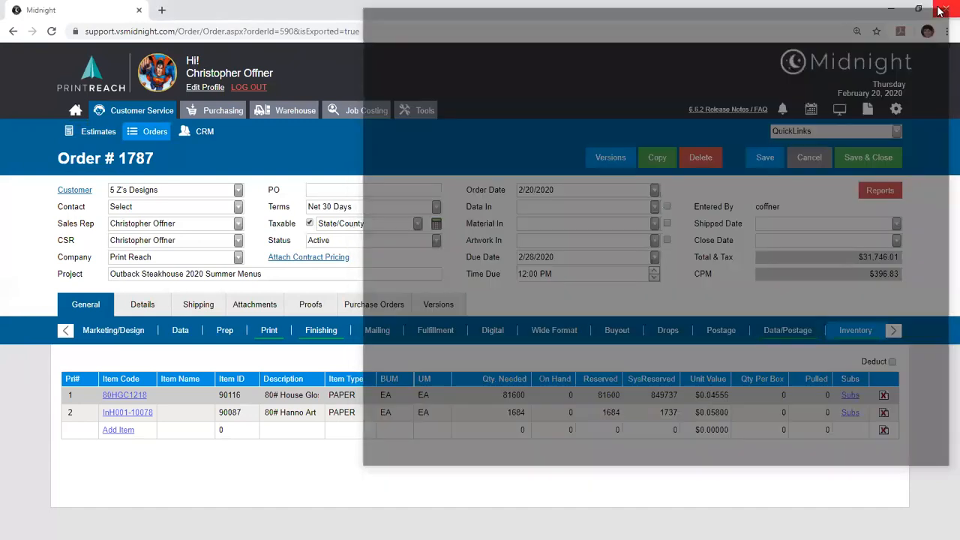
left_click(941, 11)
left_click(869, 192)
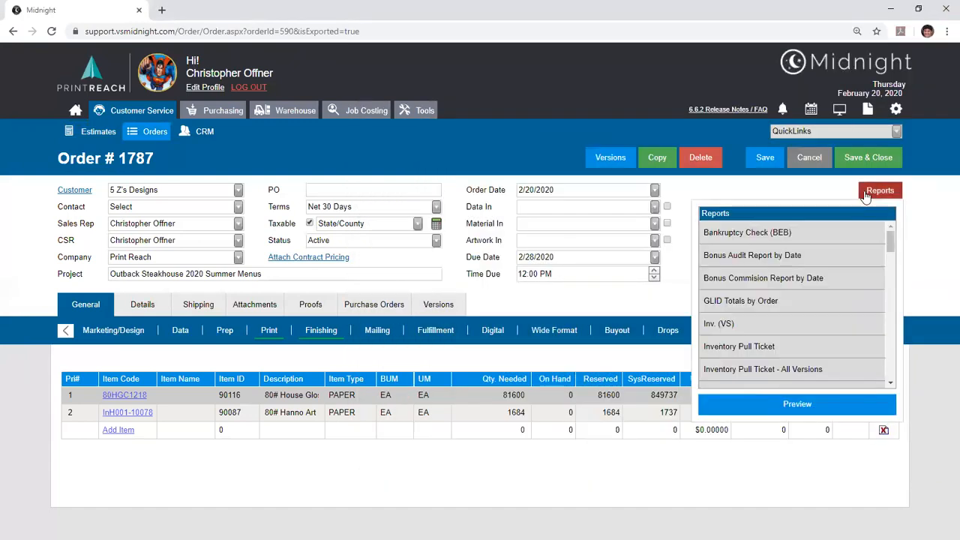
left_click(879, 193)
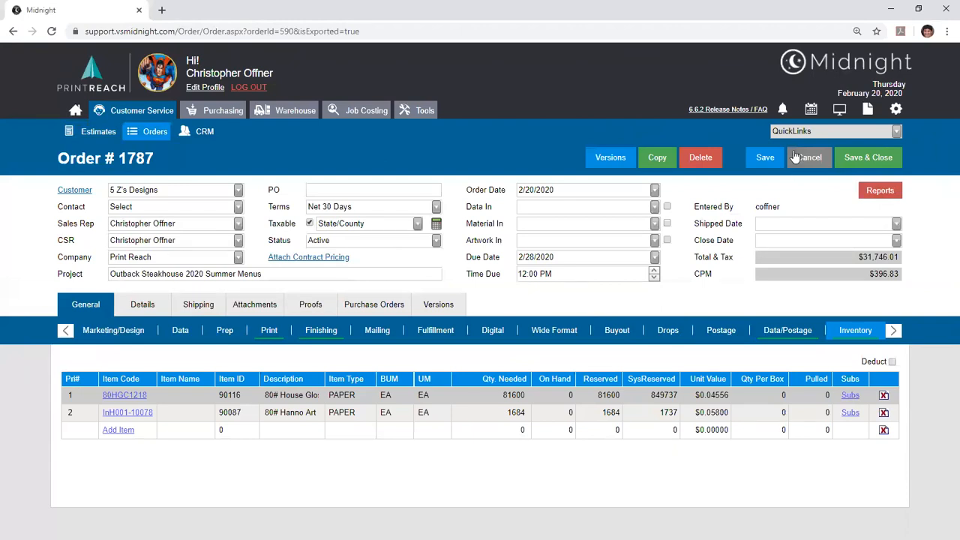
- Open the job board in its own browser tab and show the order's print lines
left_click(816, 119)
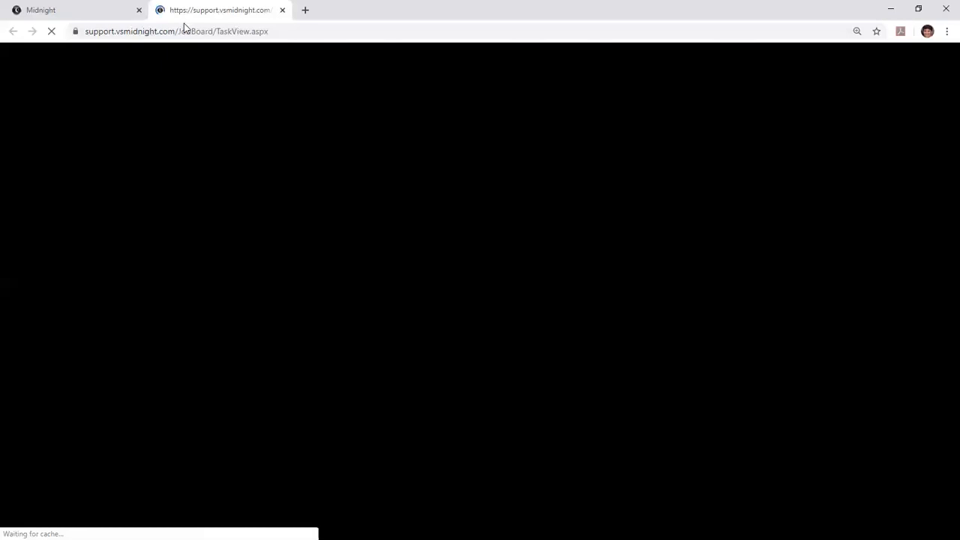
left_click(127, 10)
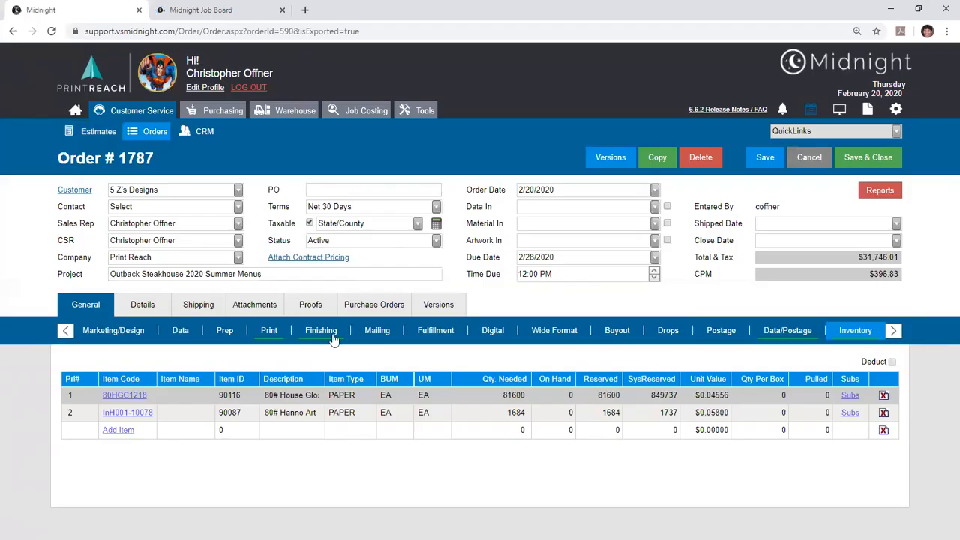
left_click(268, 331)
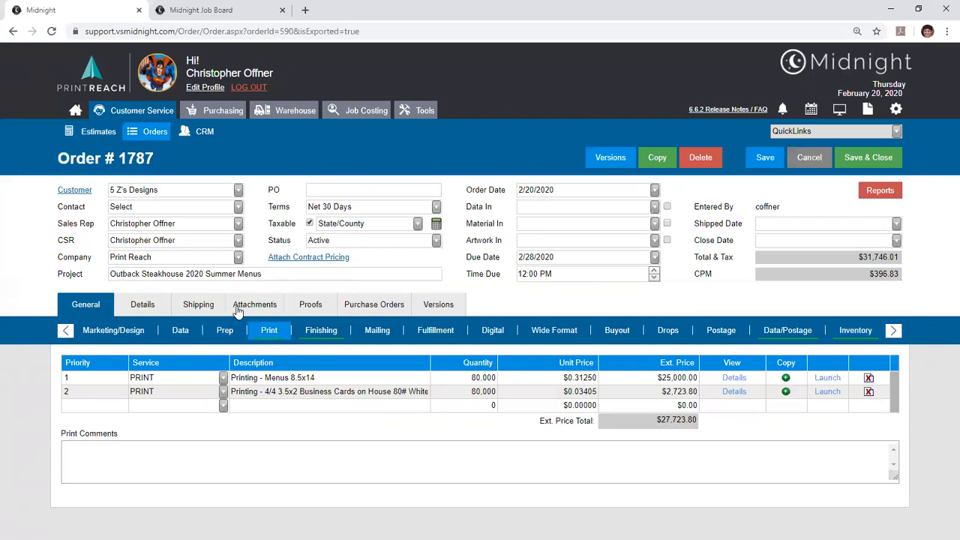
- Review the order's print tasks with their estimated times, due dates and status on the job board, plus its finishing task, and return to the order
left_click(215, 9)
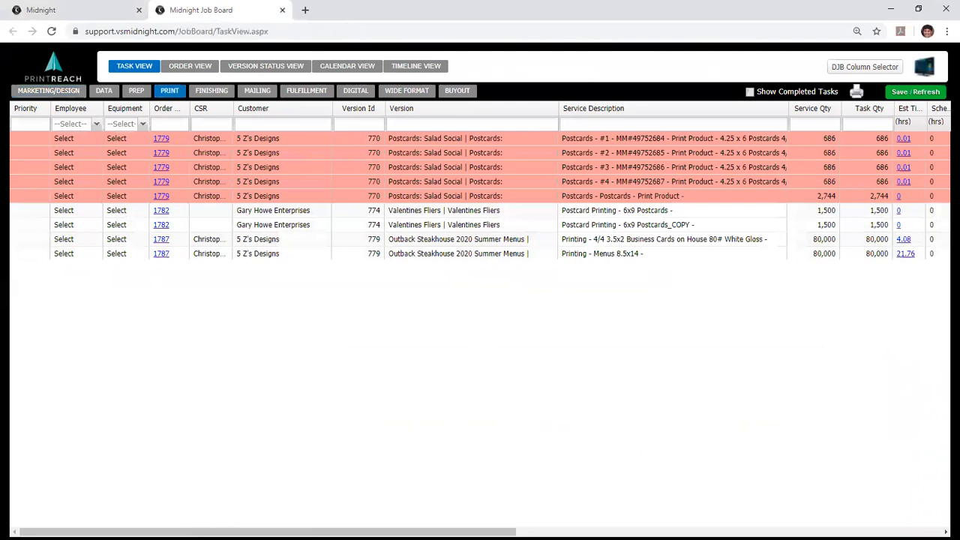
left_click_drag(435, 532, 622, 532)
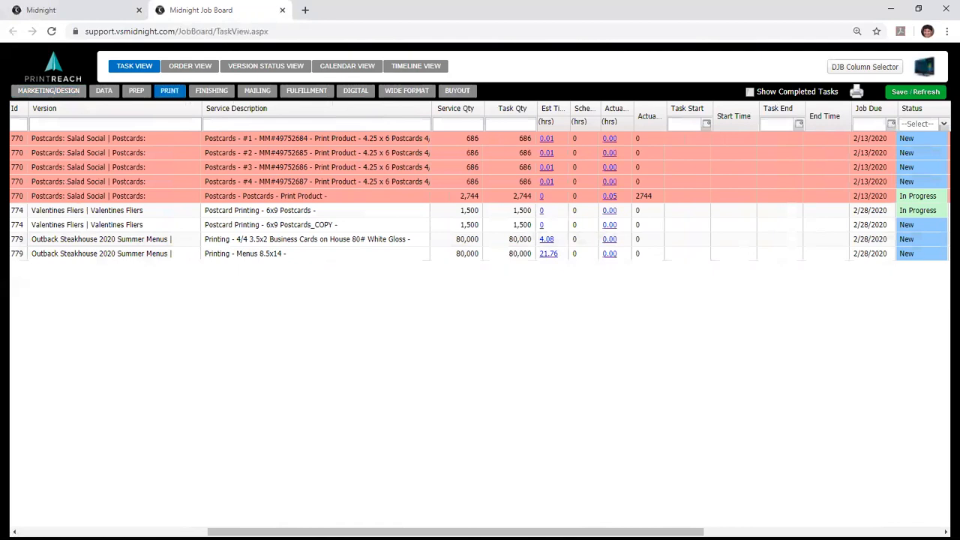
left_click_drag(600, 532, 214, 514)
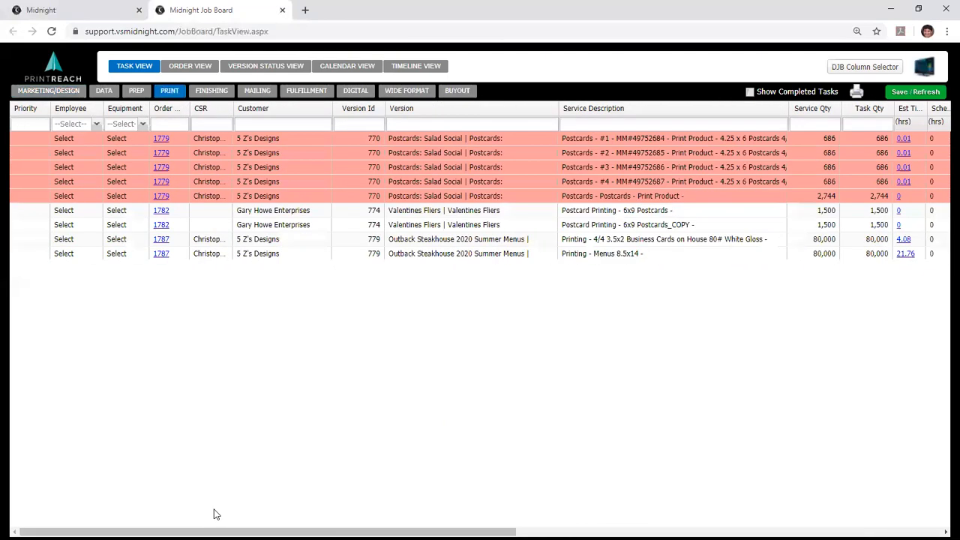
left_click(212, 91)
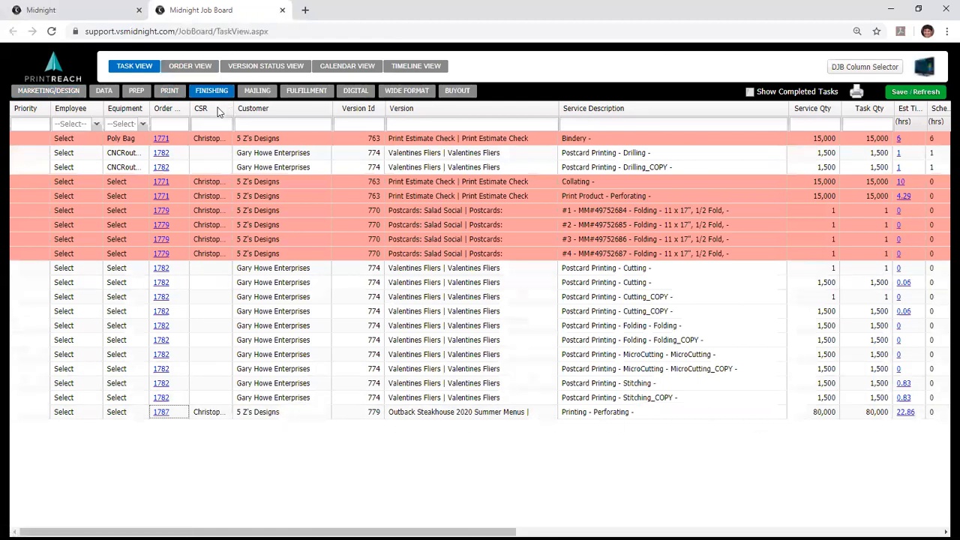
left_click(91, 5)
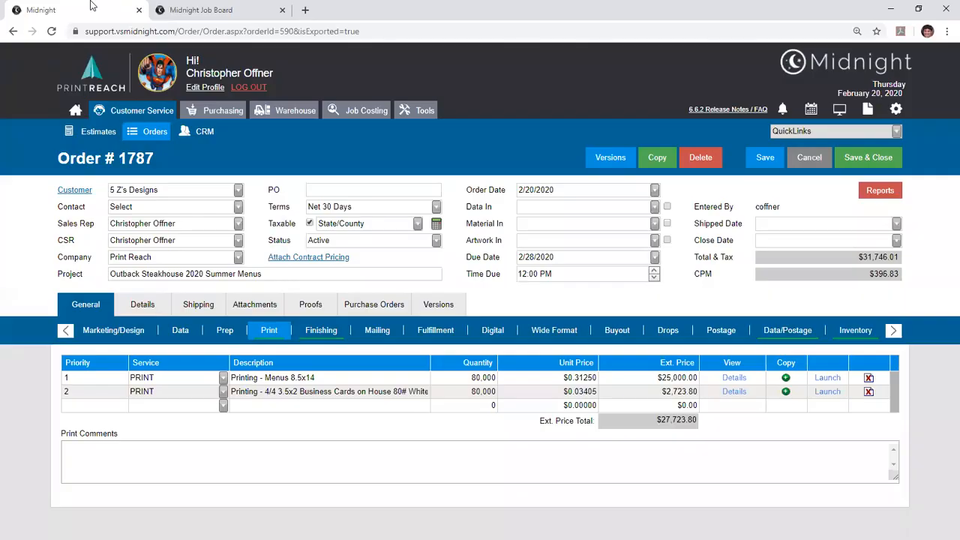
- Open the Estimates/Orders section of the Global Settings and locate the Print & Wide Format Calculators options
left_click(894, 110)
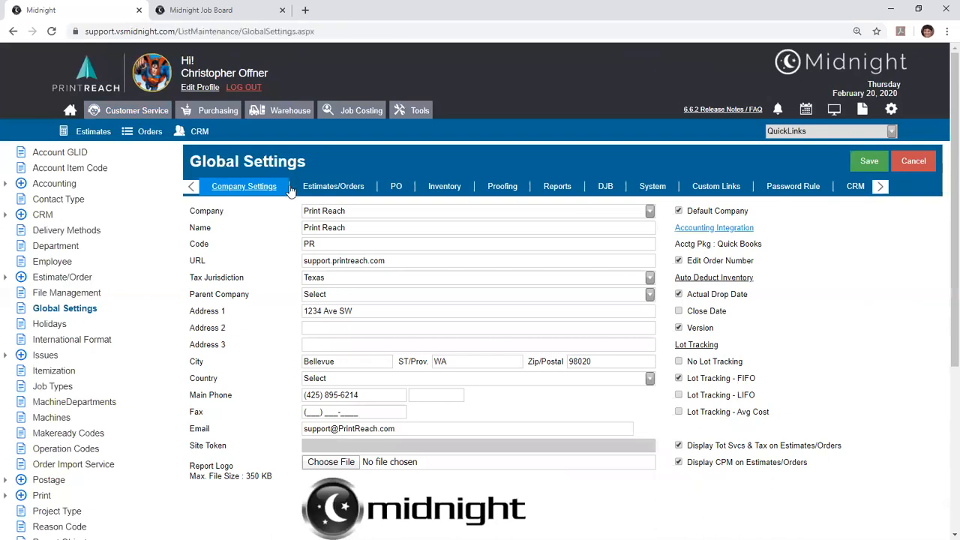
left_click(315, 189)
scroll(314, 255, "down", 3)
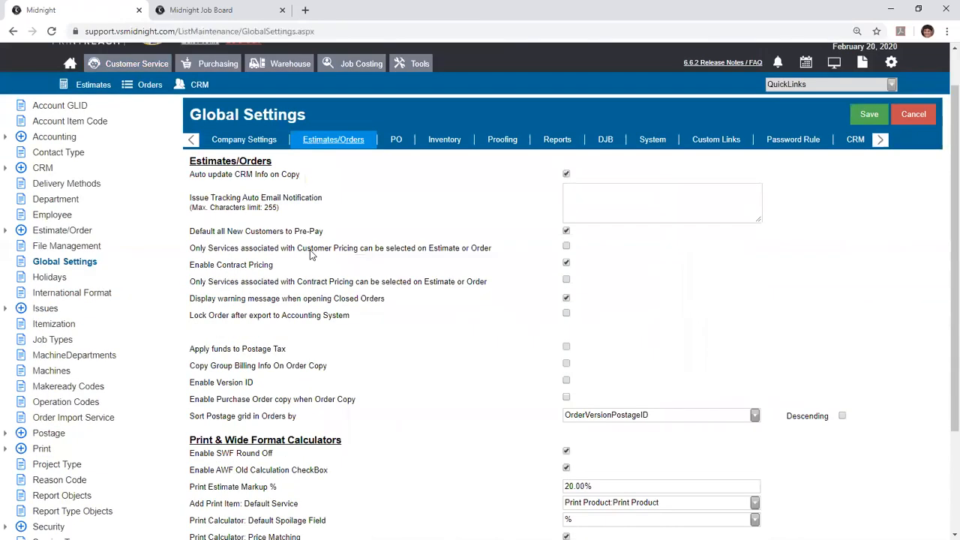
left_click_drag(190, 298, 314, 315)
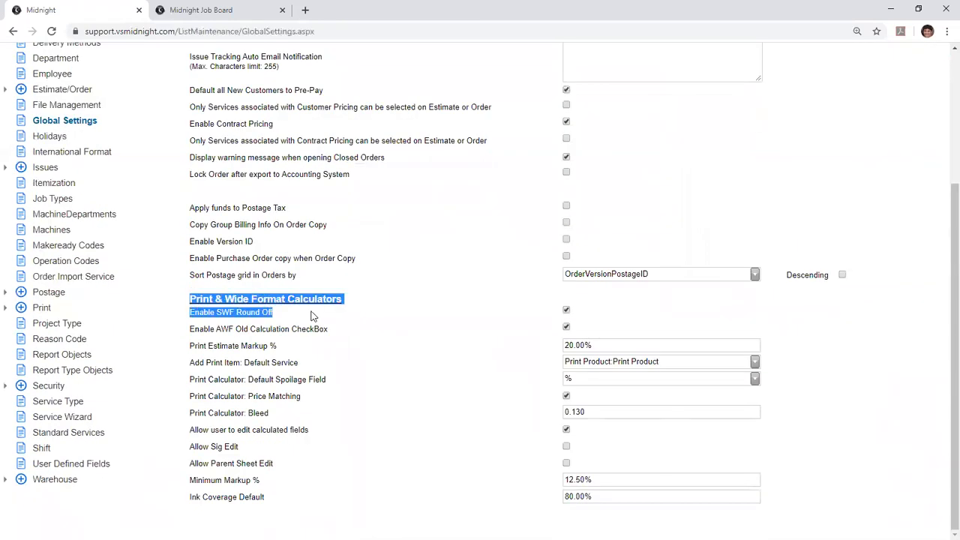
left_click(332, 315)
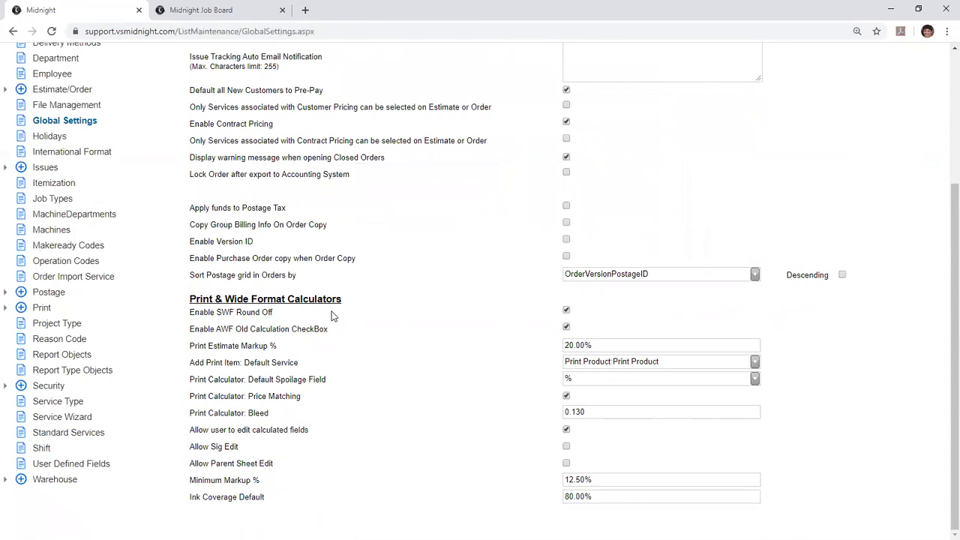
- Review the print estimate markup, price matching, bleed and editable calculated fields settings of the print calculator
left_click_drag(600, 345, 549, 349)
left_click(566, 397)
left_click_drag(590, 414, 553, 411)
left_click(565, 429)
left_click_drag(187, 431, 235, 431)
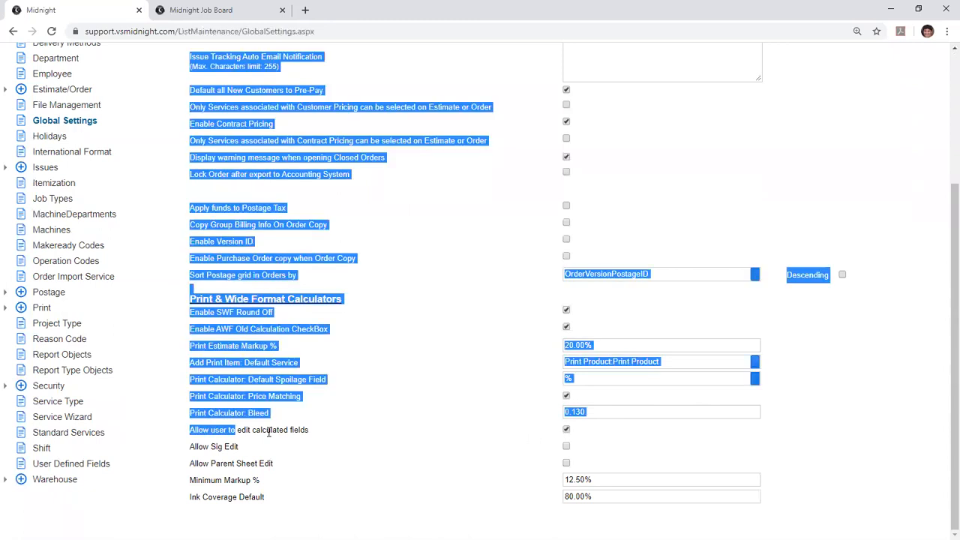
left_click(268, 432)
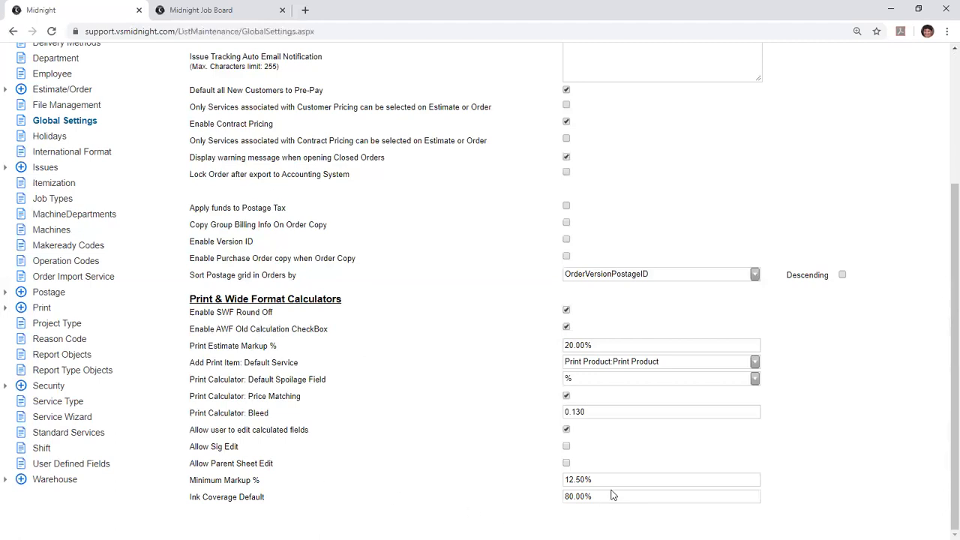
- Review the Minimum Markup % and Ink Coverage Default settings of the Print & Wide Format Calculators
left_click_drag(596, 481, 546, 484)
left_click(643, 493)
left_click_drag(268, 498, 211, 508)
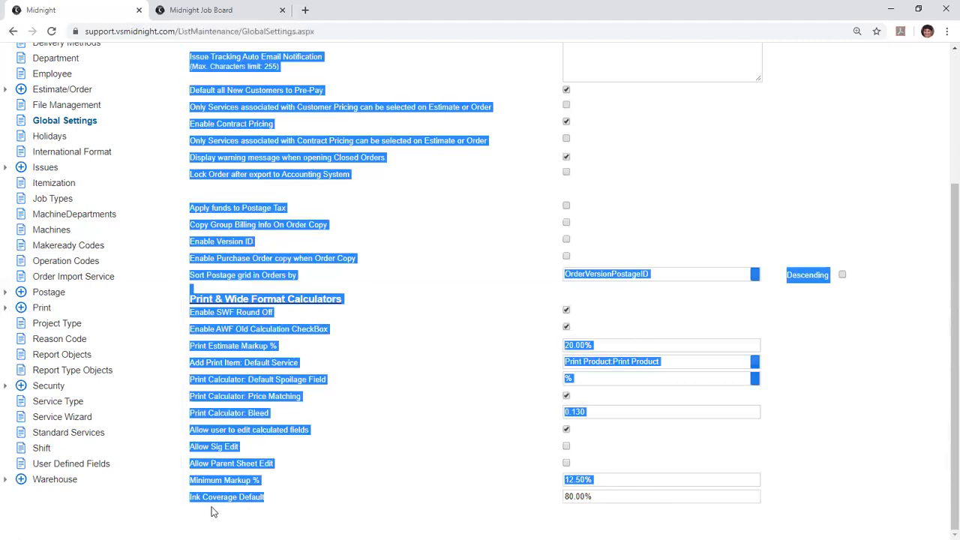
left_click(556, 510)
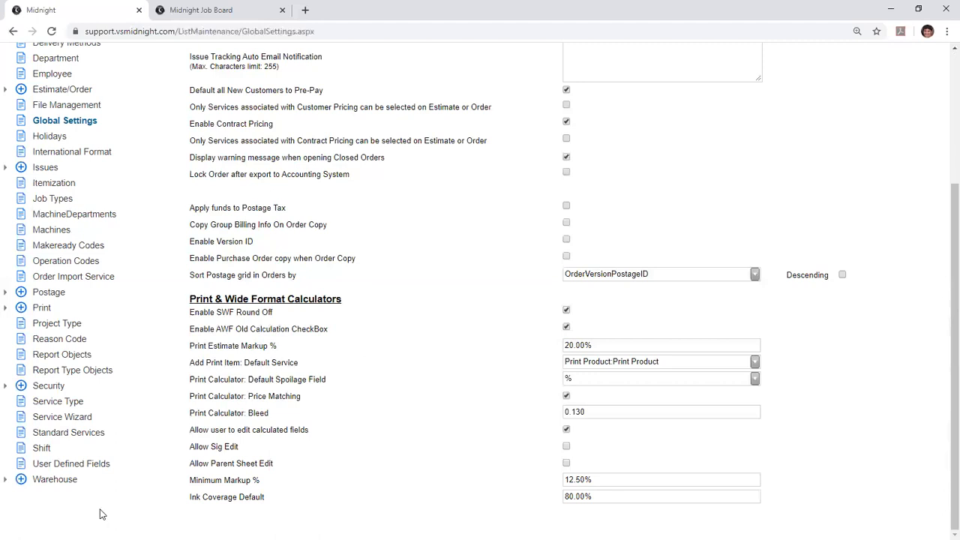
left_click_drag(267, 497, 250, 497)
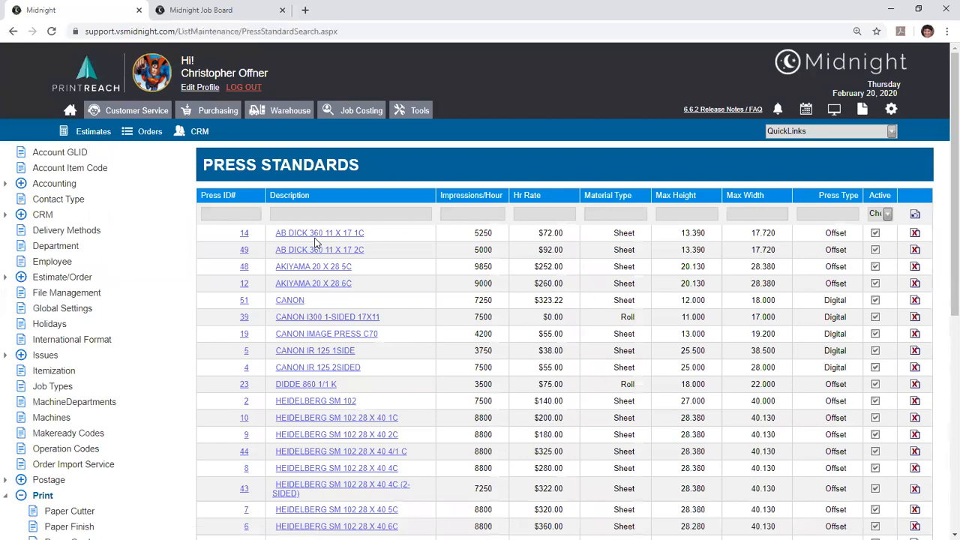
- Open the Heidelberg SM 102 28 x 40 2C press standard and examine its press type, material type and default run type options
left_click(320, 419)
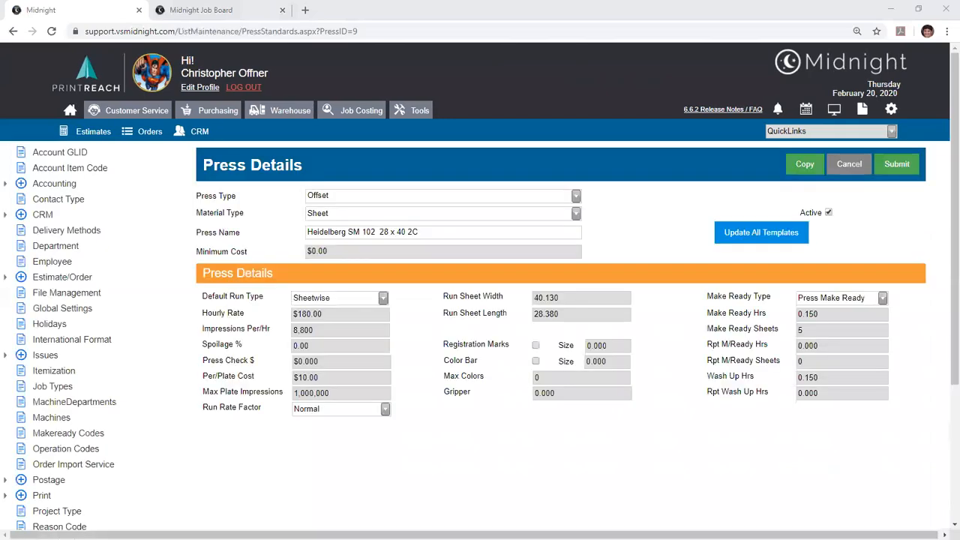
left_click(575, 196)
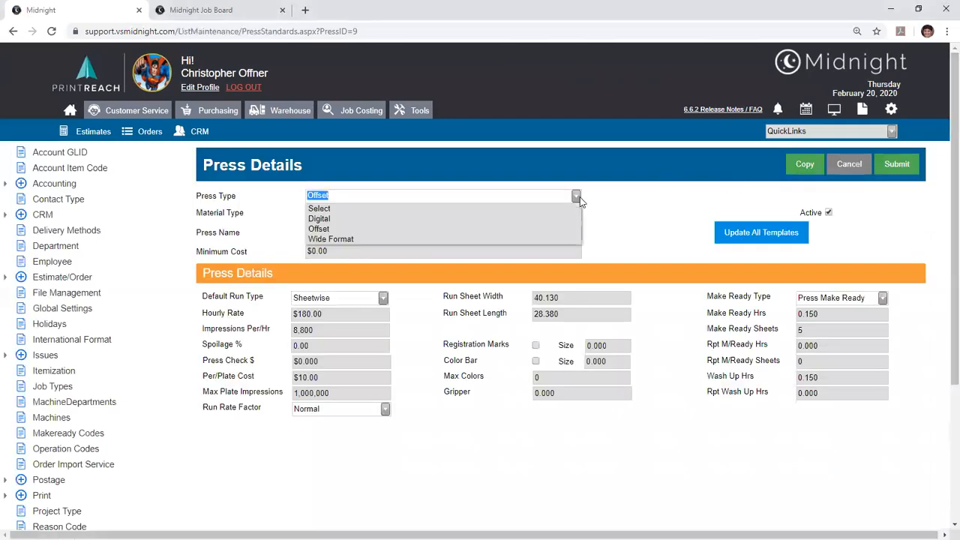
left_click(249, 197)
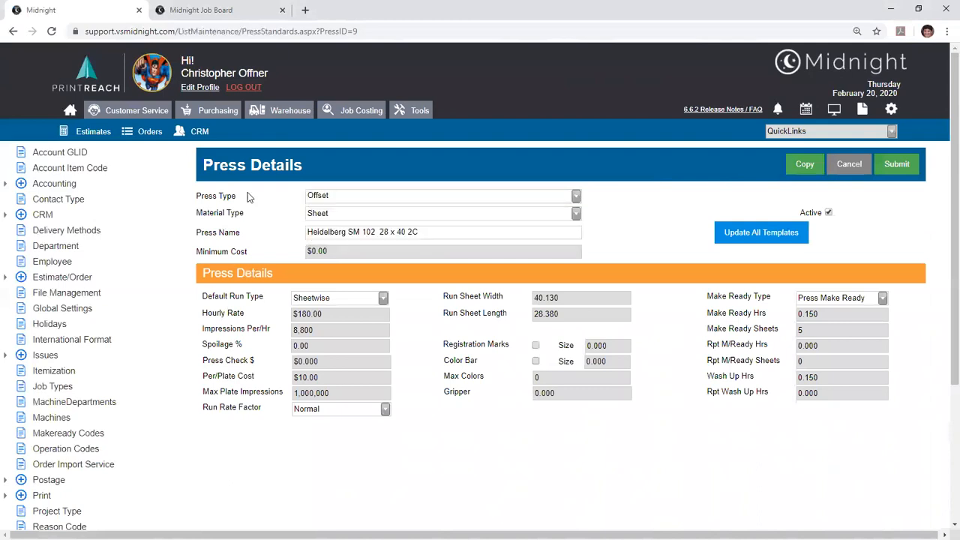
left_click(317, 215)
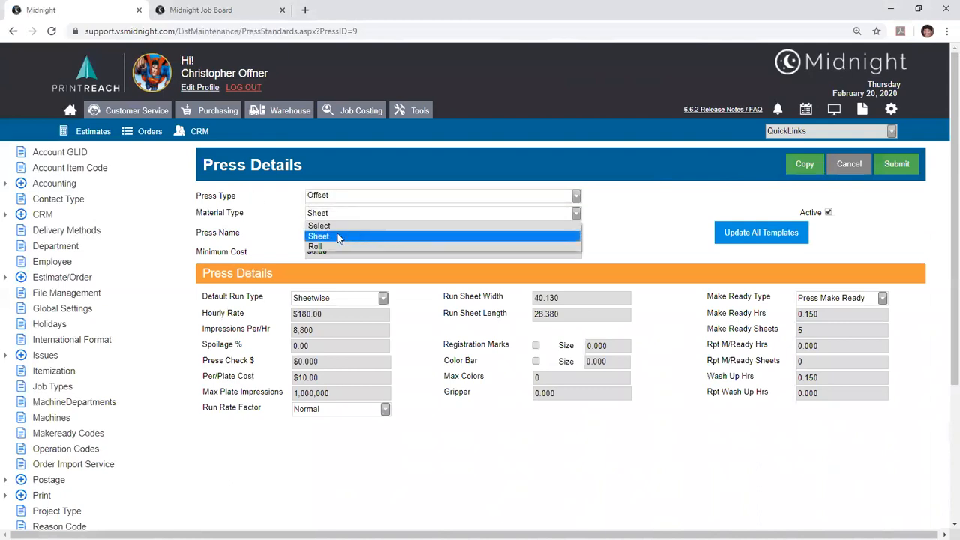
left_click(341, 237)
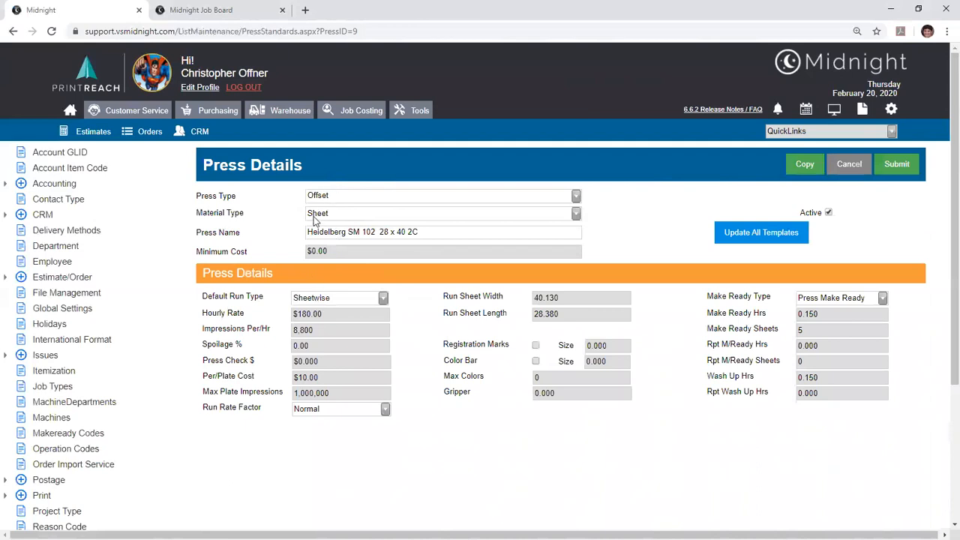
left_click(318, 297)
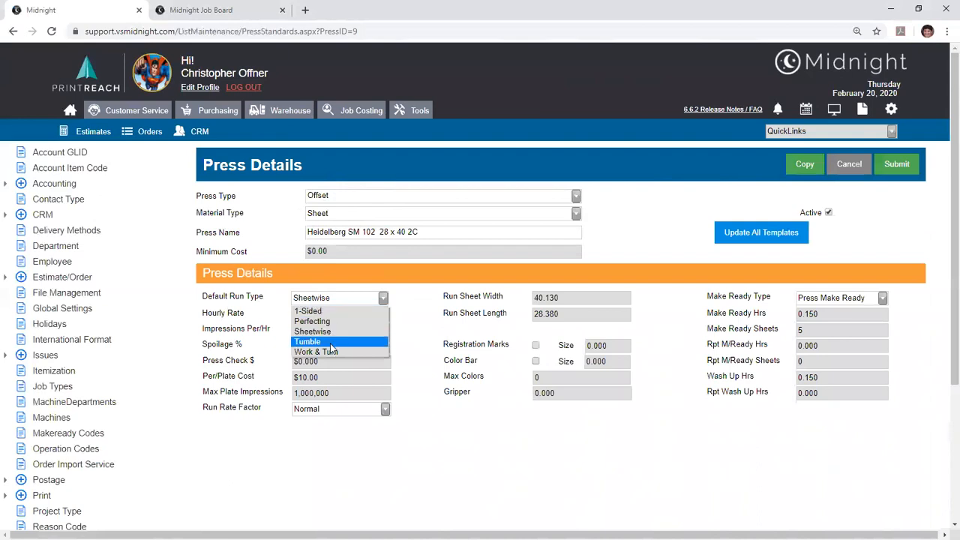
left_click(239, 343)
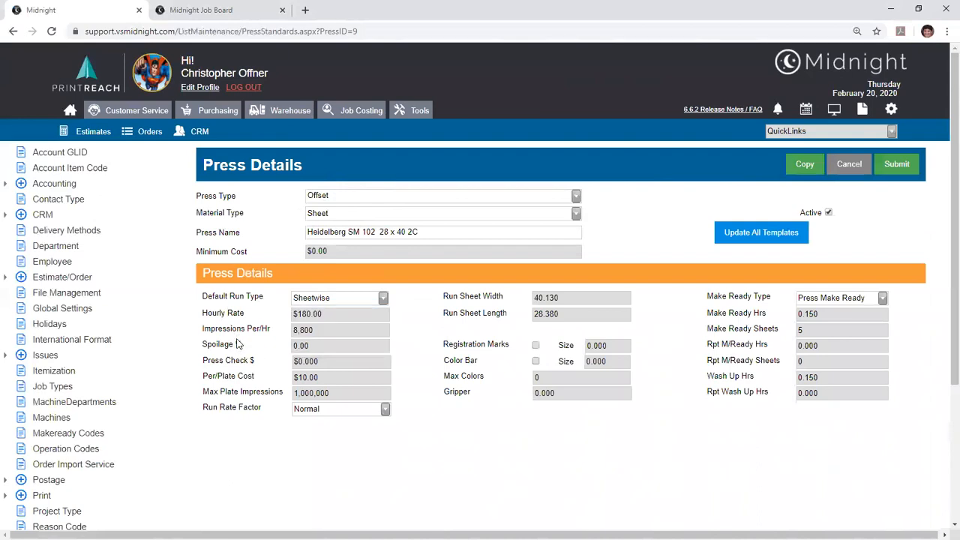
- Review the press's hourly rate, spoilage, run sheet size, gripper, press check, per-plate cost and maximum plate impressions
left_click(330, 313)
left_click(320, 348)
left_click(537, 297)
double_click(537, 298)
left_click(540, 392)
left_click(586, 477)
left_click(319, 362)
left_click(262, 351)
left_click(300, 379)
left_click(275, 383)
left_click(330, 395)
left_click(363, 395)
- Examine the make ready type options available for the Heidelberg press
left_click(883, 301)
left_click(884, 302)
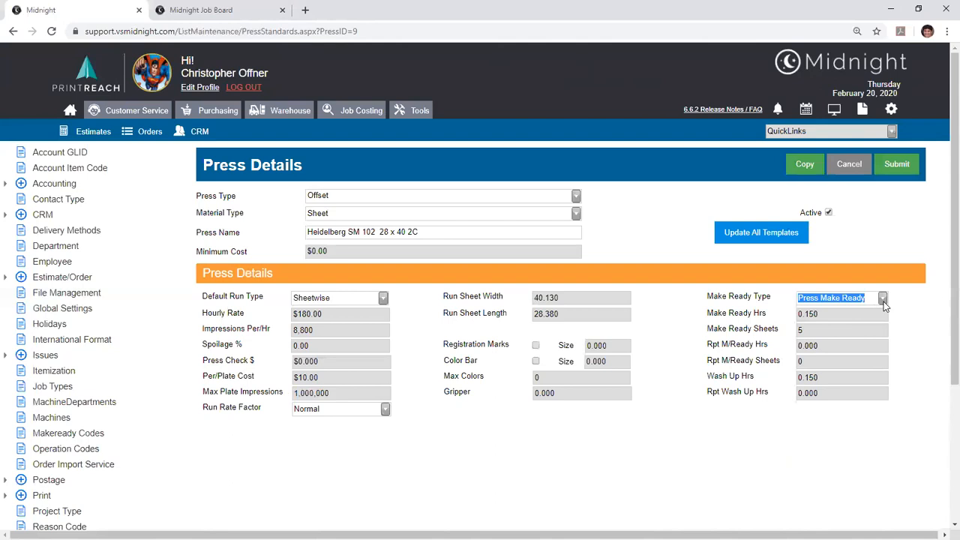
left_click(884, 300)
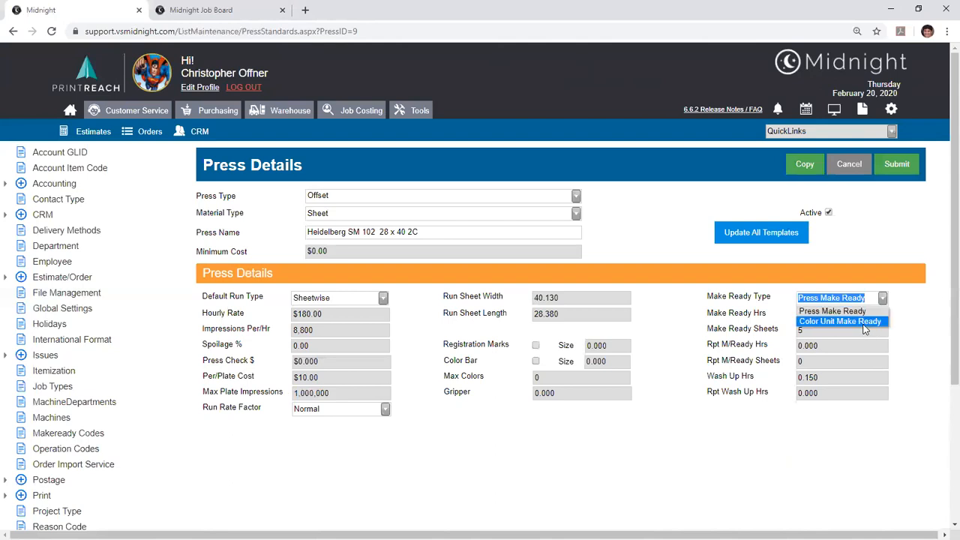
left_click(848, 443)
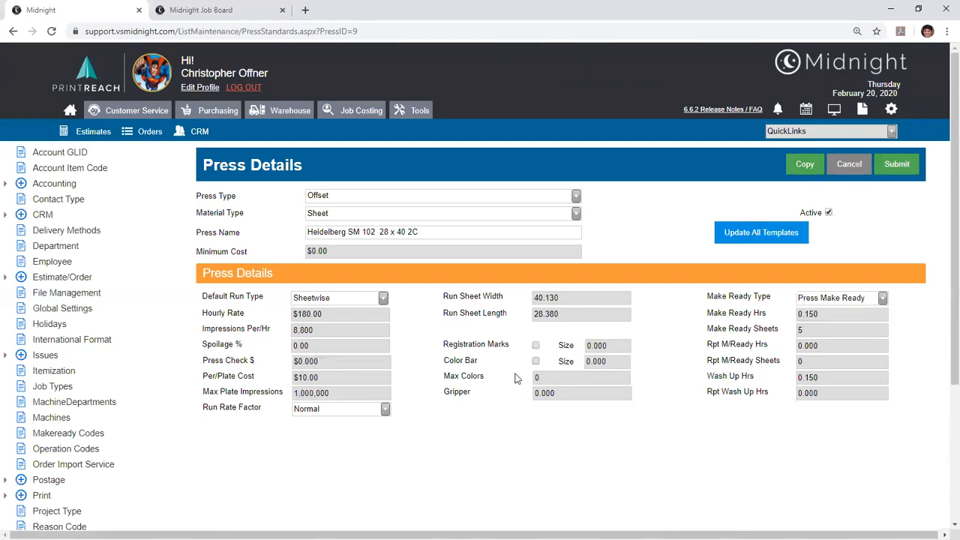
- Set the press's Max Colors to 4 and go through its make ready and wash up fields
left_click_drag(547, 381, 532, 380)
type("4")
left_click_drag(835, 314, 774, 311)
key("Tab")
key("Tab")
left_click(828, 392)
left_click(817, 373)
left_click(784, 380)
- Choose Press Make Ready as the make ready type and leave the press details without saving
left_click(830, 300)
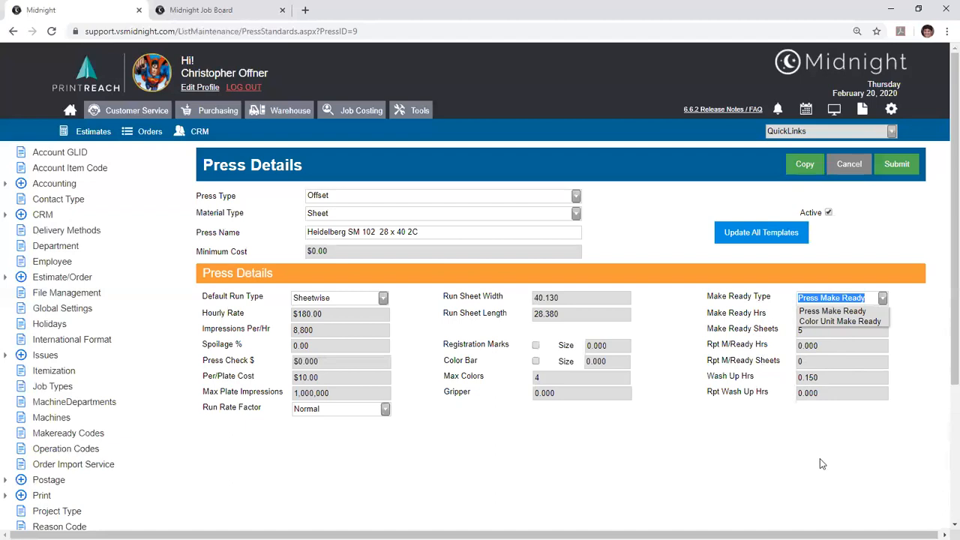
left_click(832, 311)
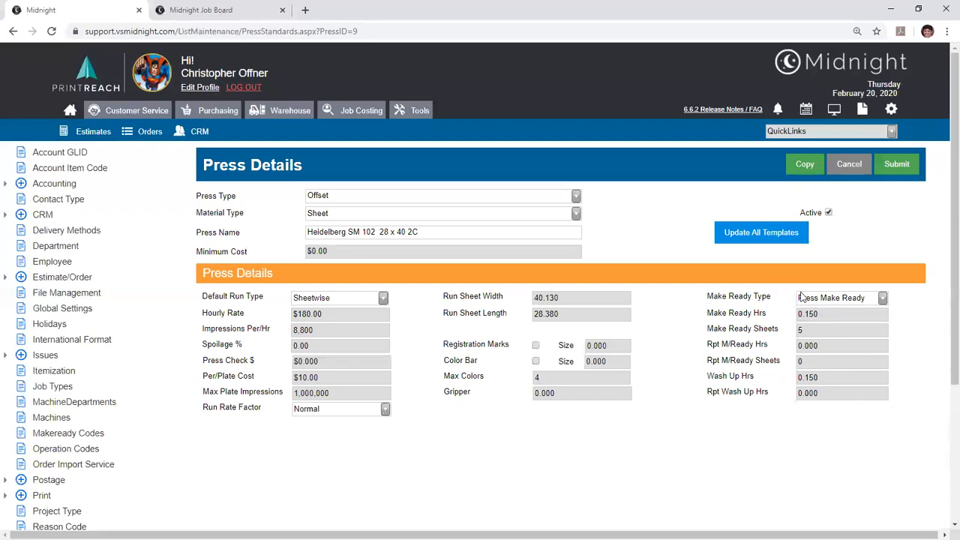
left_click(845, 168)
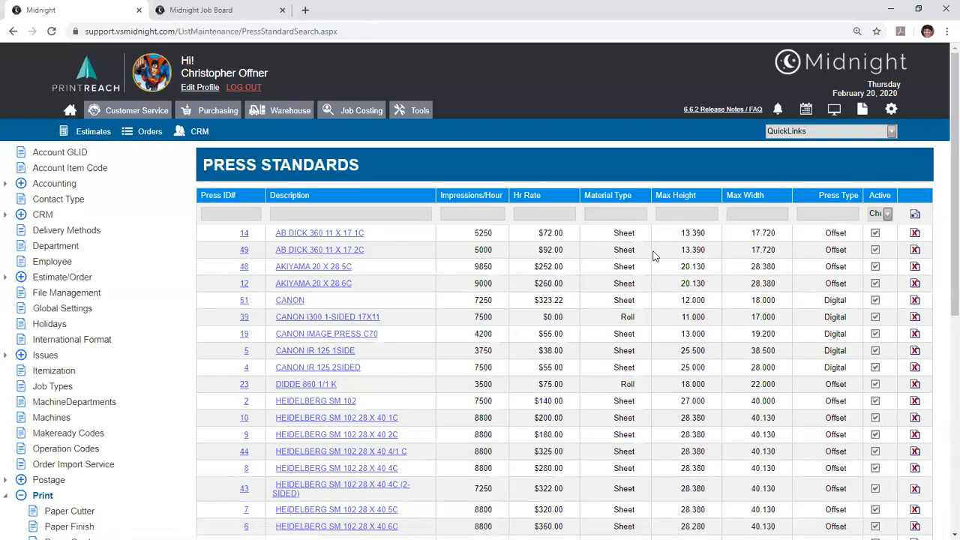
- Open the Canon IR 125 1Side digital press standard and examine its click setup names, areas and rates
left_click(331, 351)
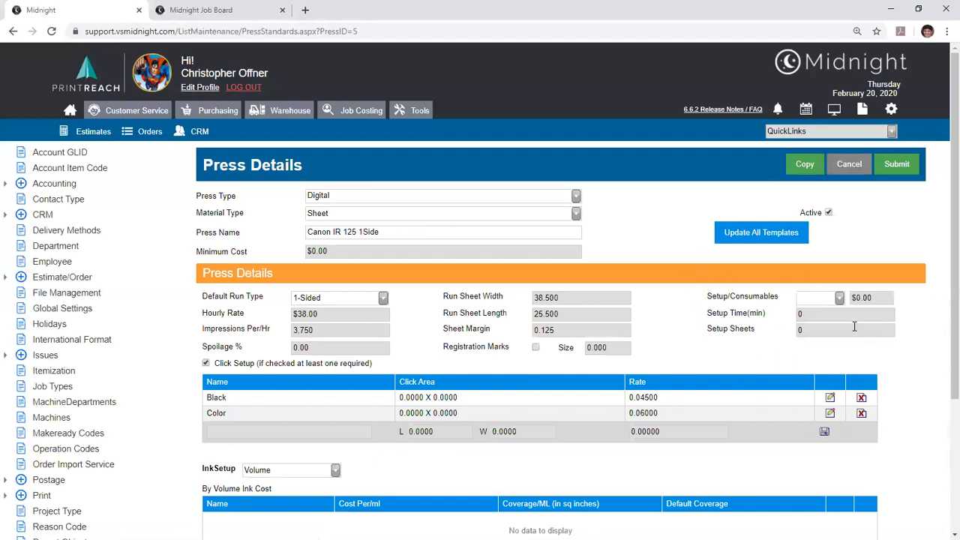
left_click(325, 431)
left_click(242, 420)
left_click(241, 420)
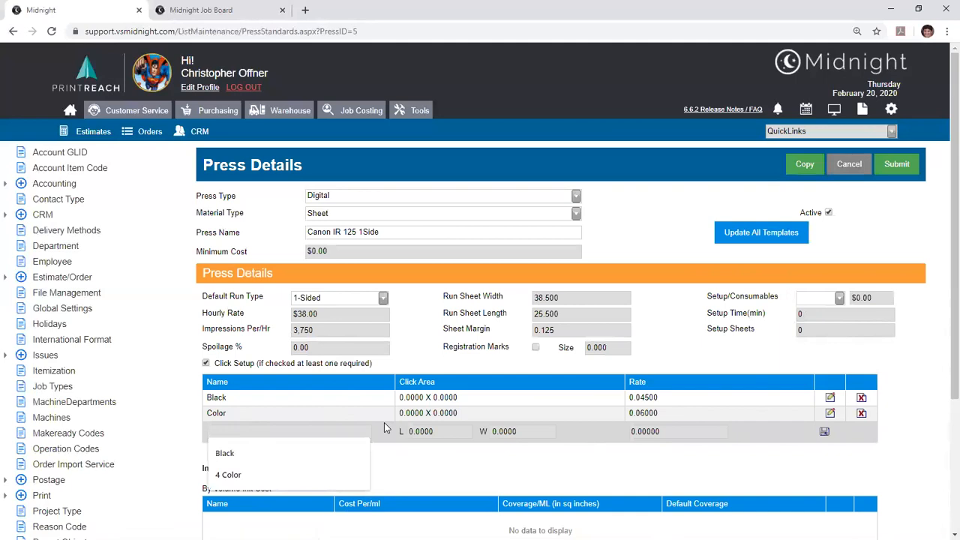
left_click(652, 431)
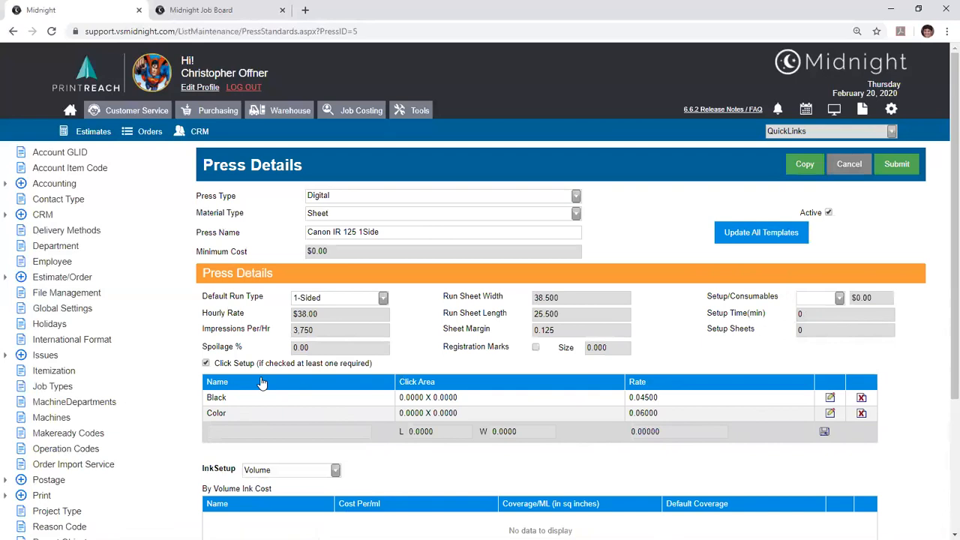
- Compare the press's ink cost tables for the Area, Piece and Volume ink setups
scroll(261, 383, "down", 3)
left_click(332, 282)
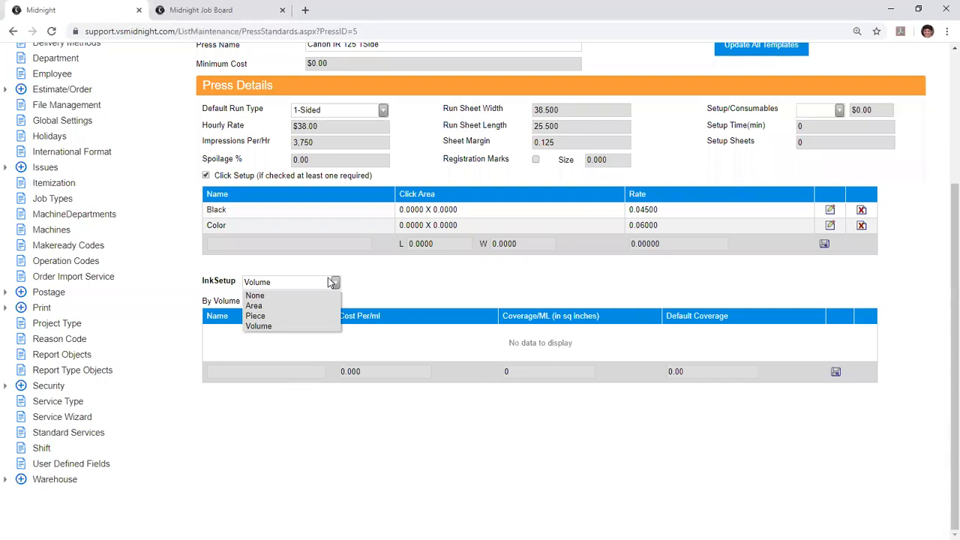
left_click(284, 308)
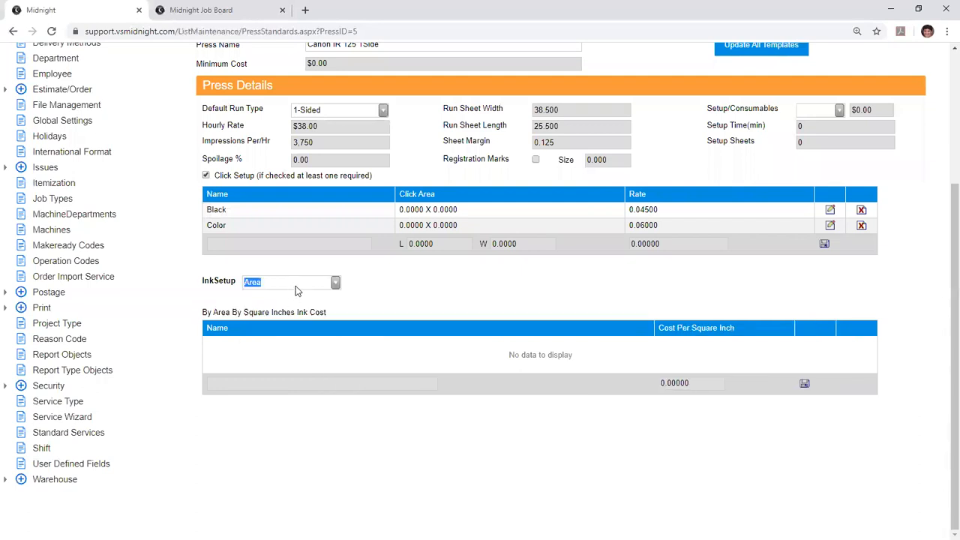
left_click(296, 285)
left_click(305, 317)
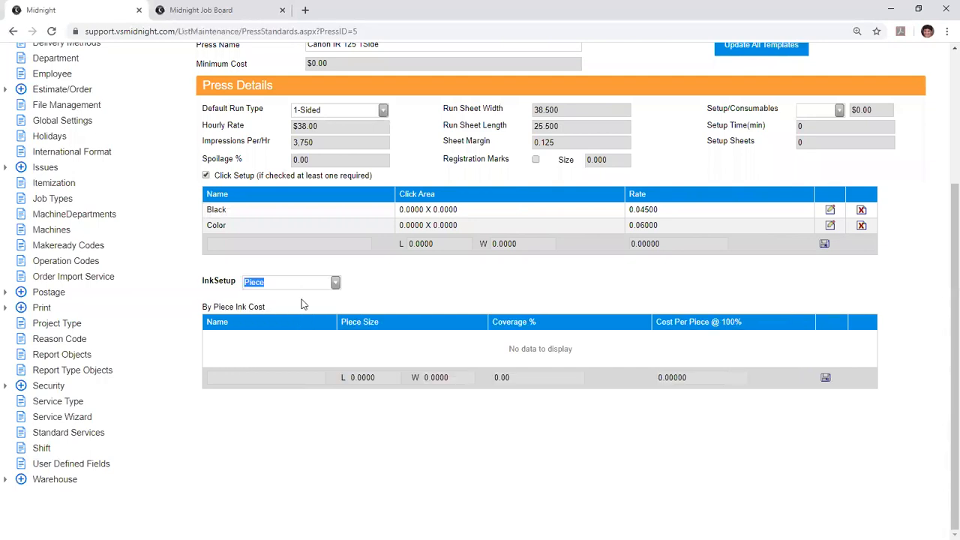
left_click(296, 282)
left_click(289, 327)
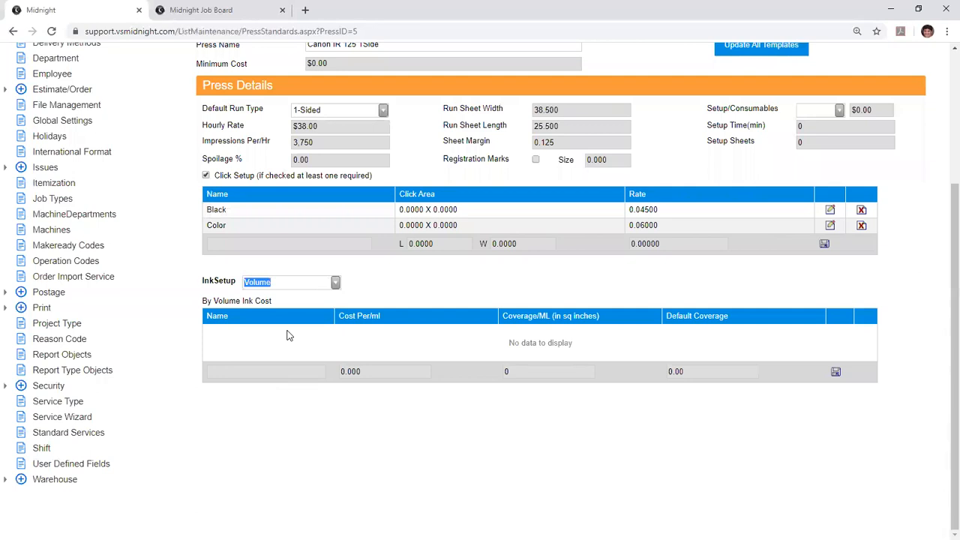
- Set the Canon press's ink setup to None and look over its details
left_click(285, 286)
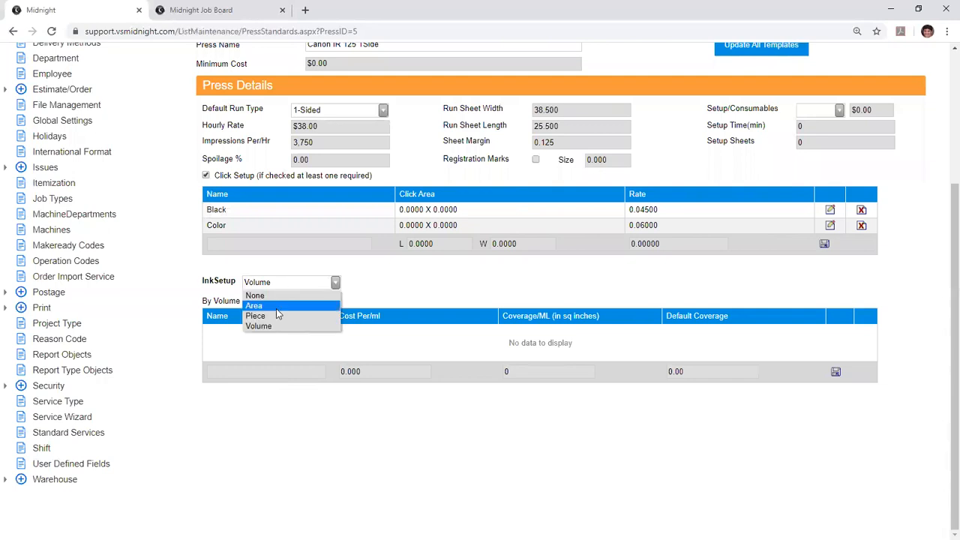
left_click(271, 298)
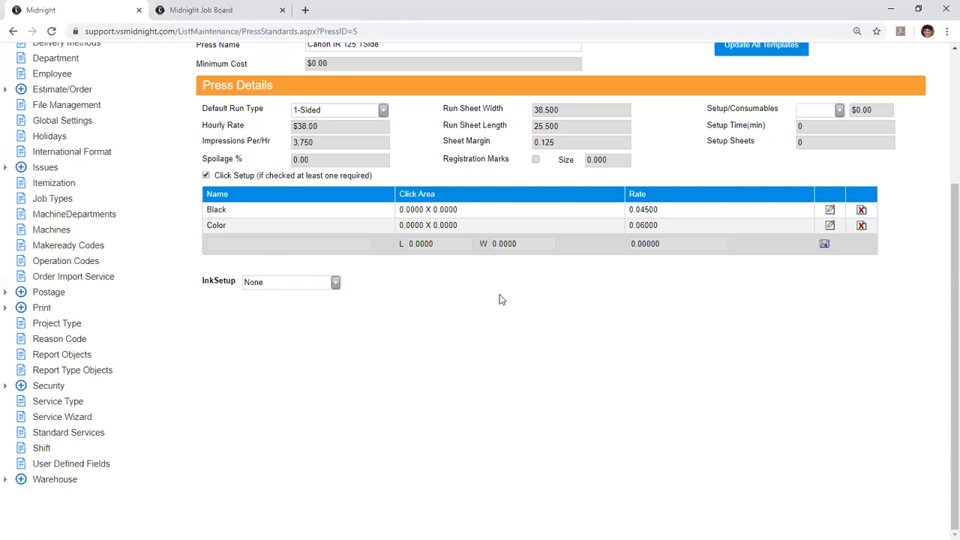
scroll(502, 330, "up", 3)
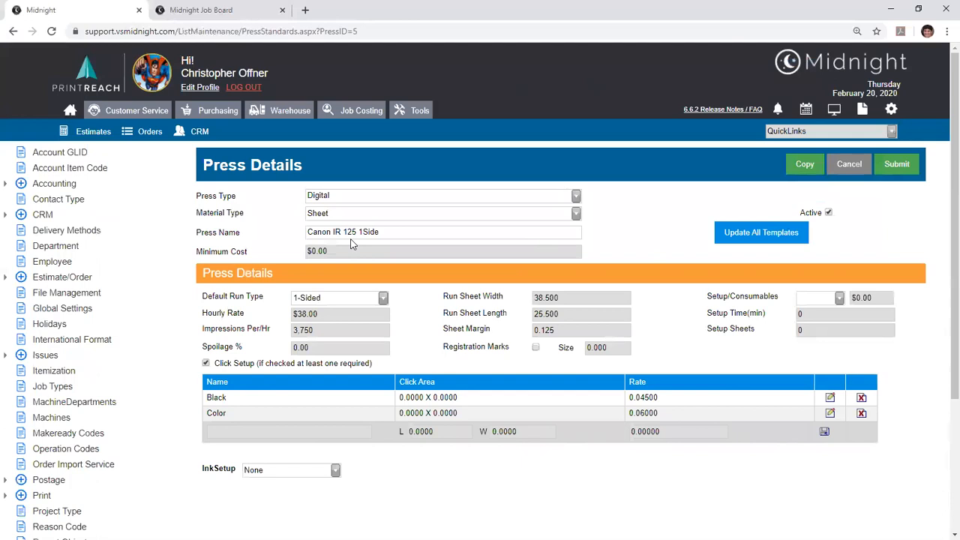
scroll(351, 243, "down", 2)
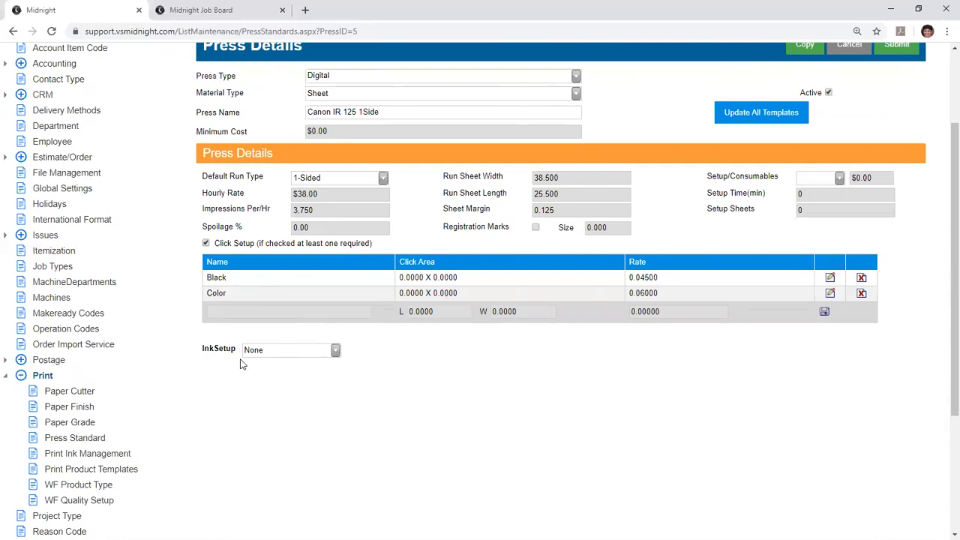
- Open Print Ink Management and review the ink setup list, including the name, description and cost-per-pound fields for a new ink
left_click(87, 453)
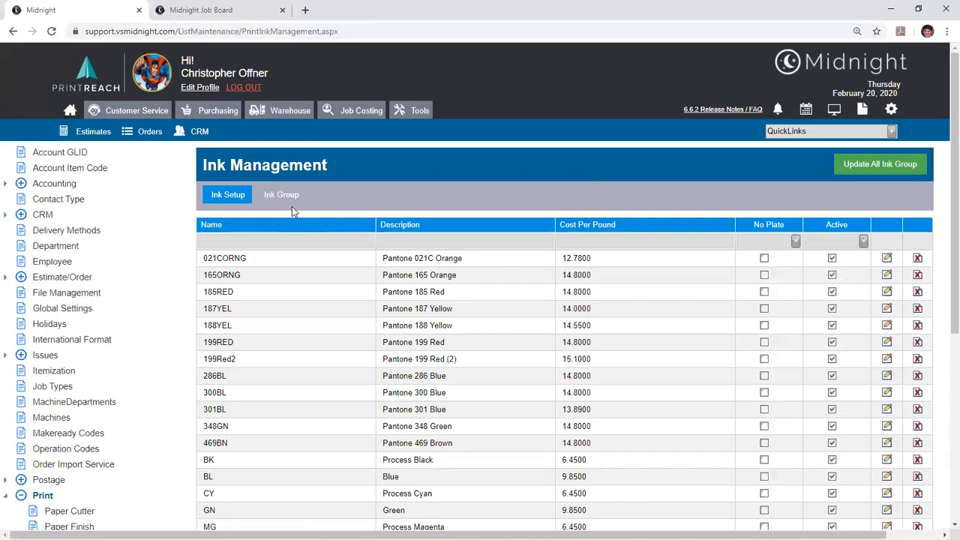
scroll(325, 317, "down", 3)
left_click(257, 339)
left_click(435, 339)
left_click(605, 339)
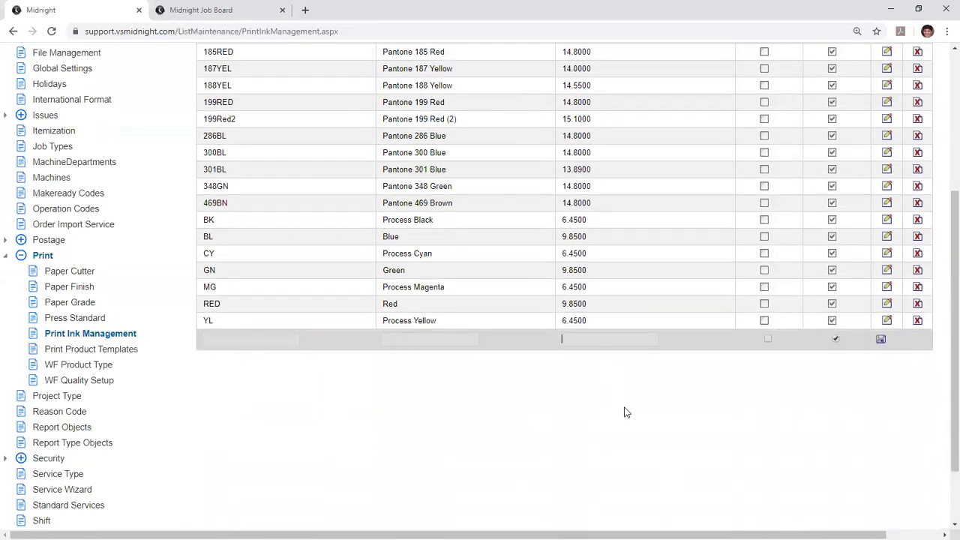
scroll(626, 412, "up", 3)
scroll(780, 325, "down", 3)
scroll(698, 394, "up", 3)
- Review and submit the inks of the CMYK ink group, and update all ink templates from the ink group list
left_click(281, 194)
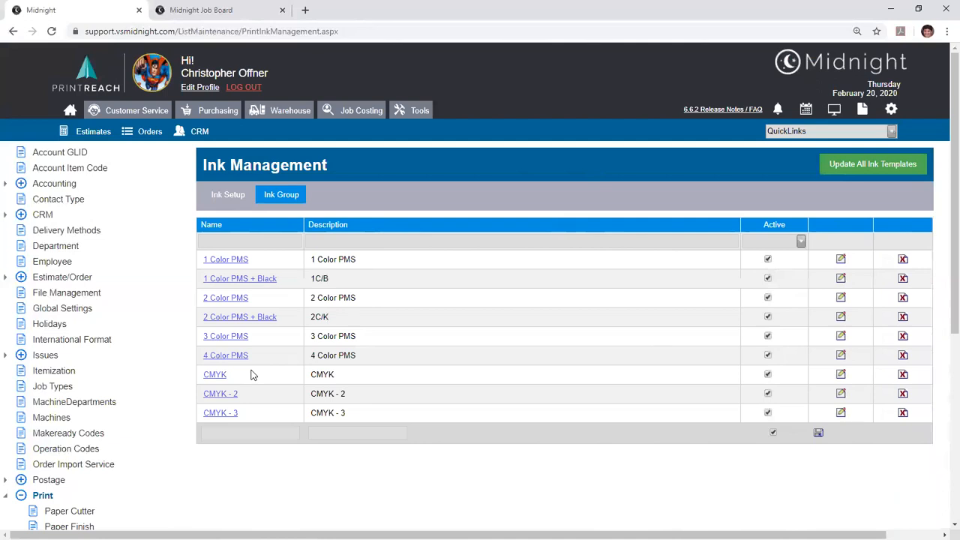
left_click(253, 413)
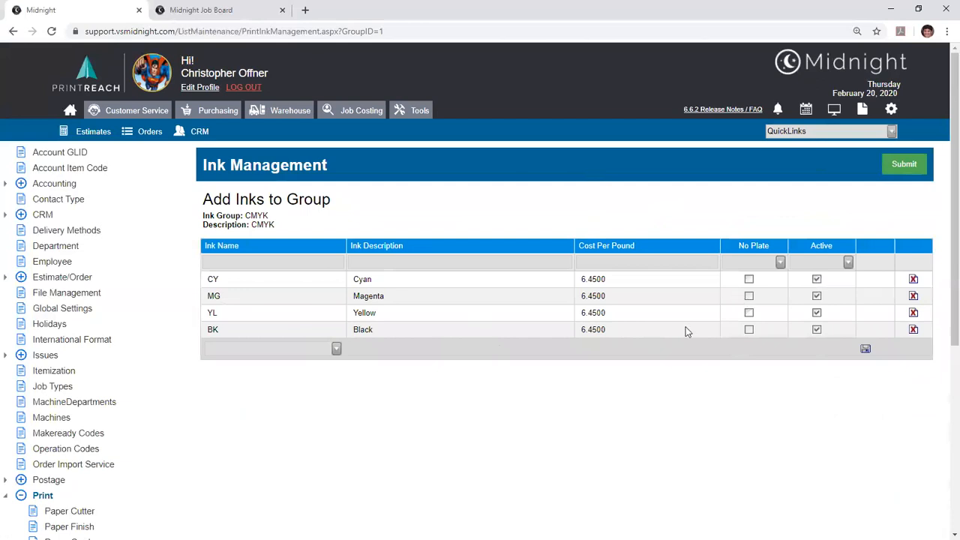
left_click(888, 174)
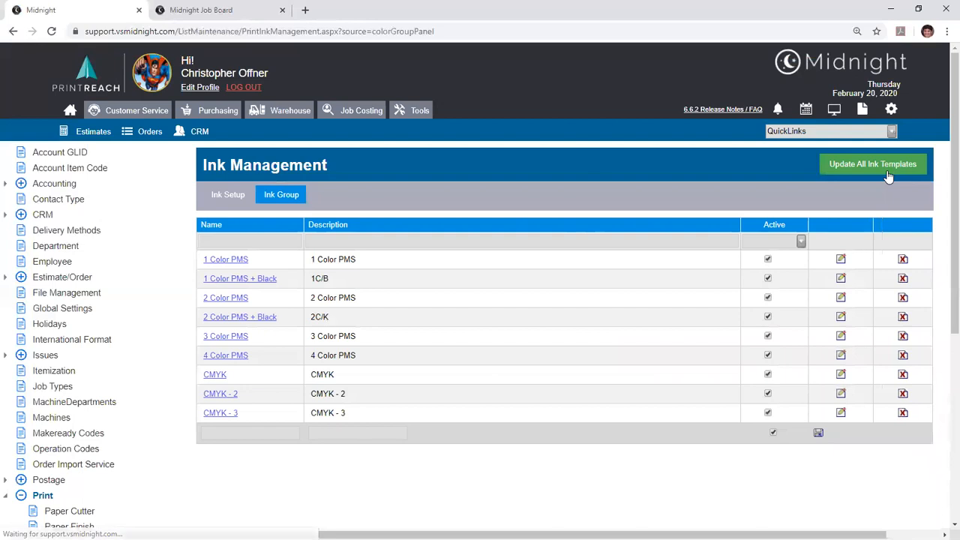
left_click(889, 174)
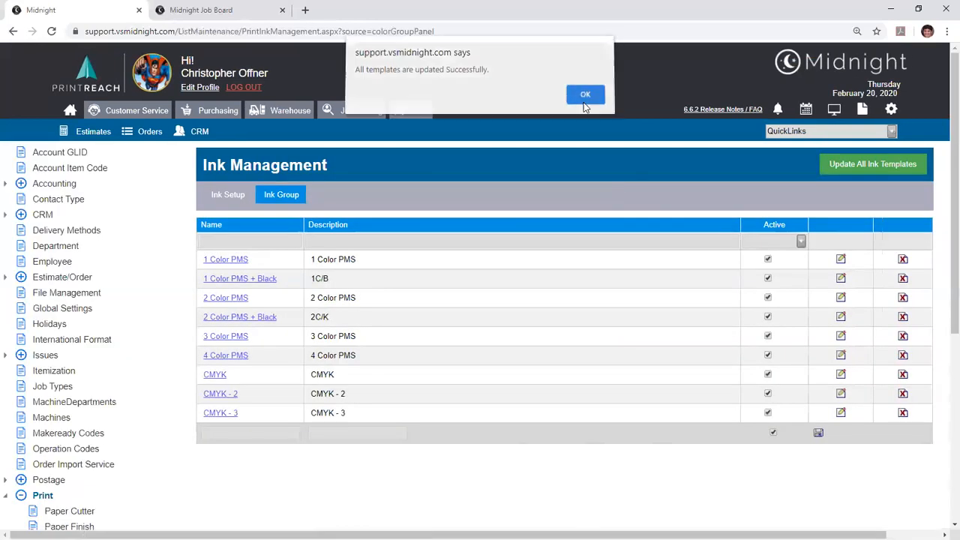
left_click(585, 95)
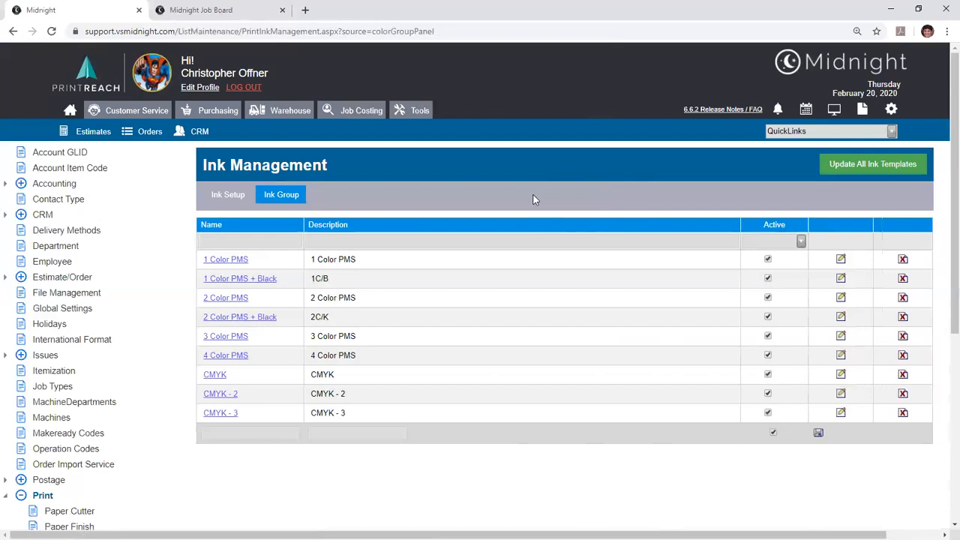
- Open the warehouse Item Types list in the maintenance settings
left_click(266, 114)
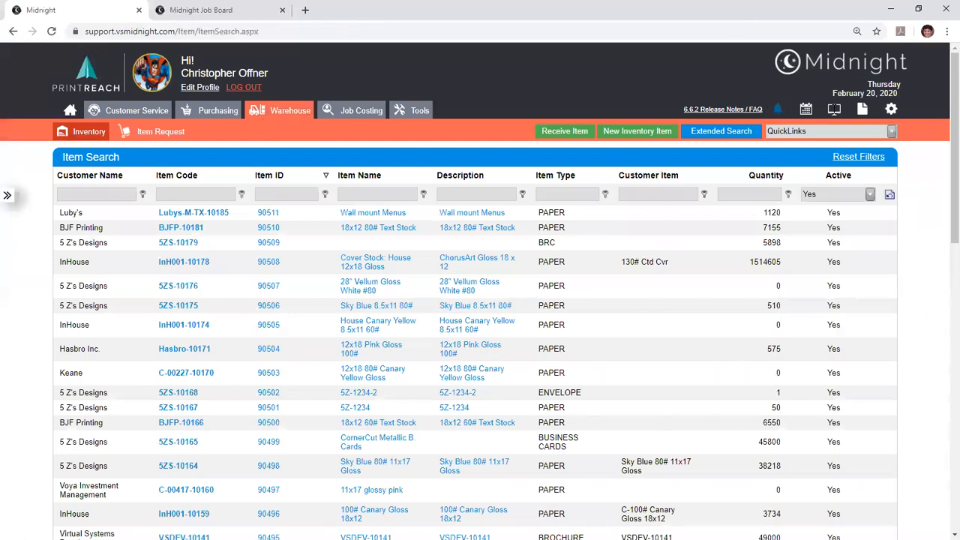
left_click(889, 114)
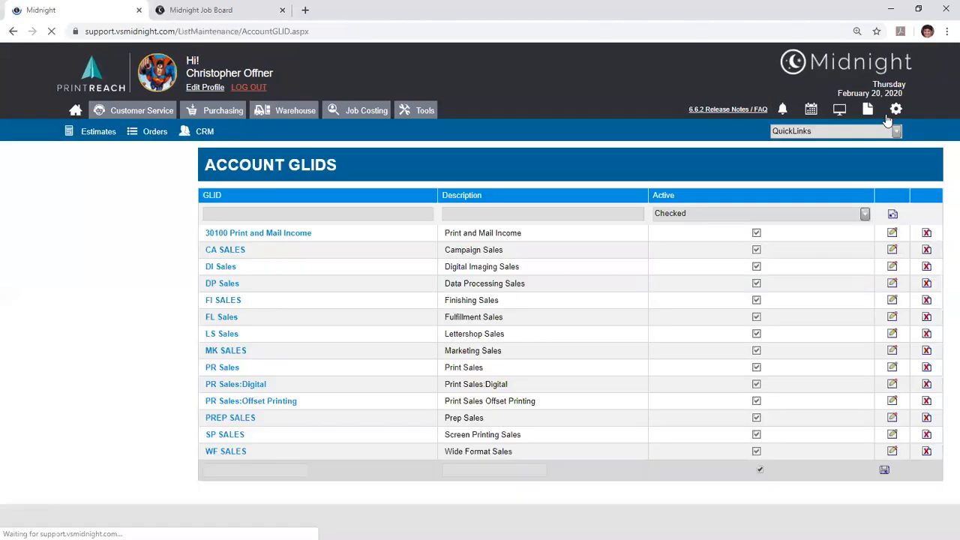
scroll(421, 121, "down", 3)
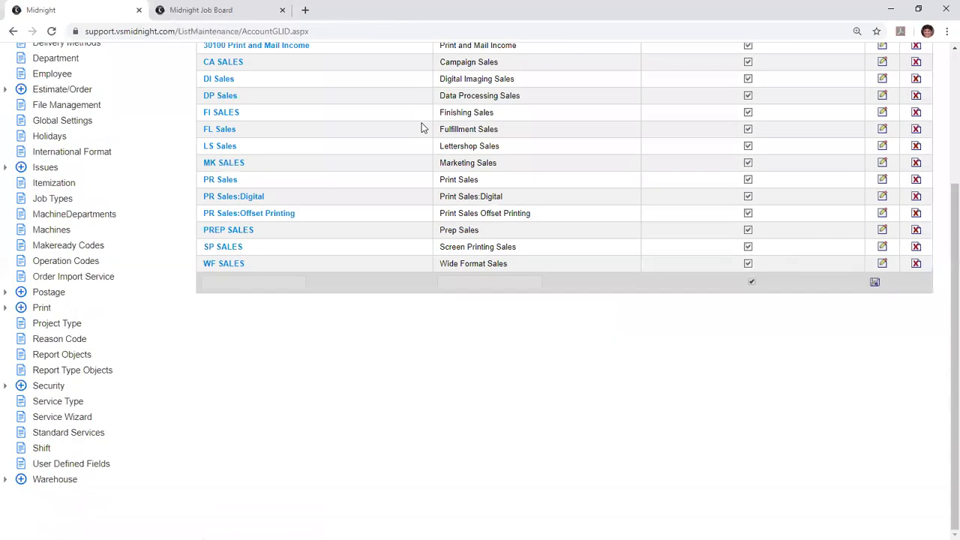
scroll(420, 128, "down", 2)
left_click(66, 370)
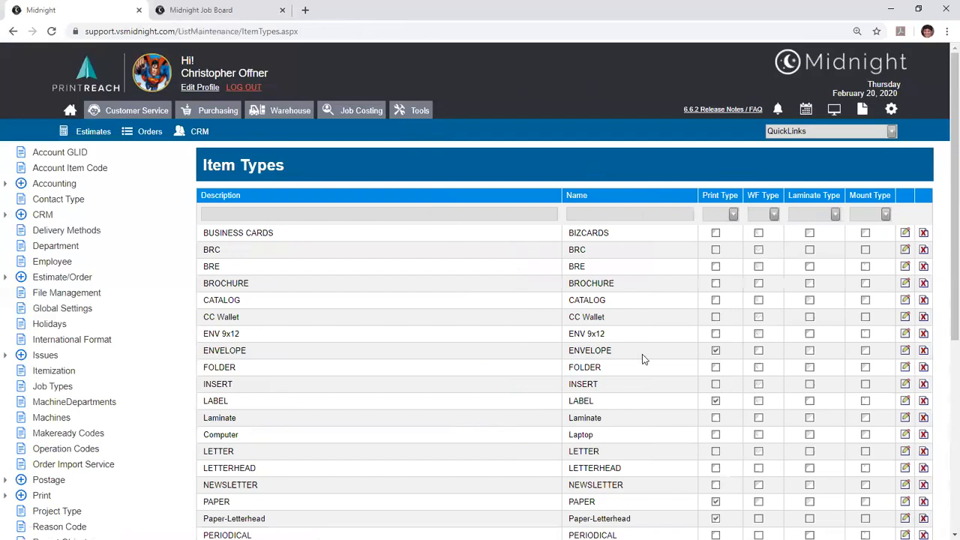
- Examine the item types flagged as print types, such as ENVELOPE, LABEL and PAPER, and the blank row for adding a type
double_click(590, 351)
left_click(588, 353)
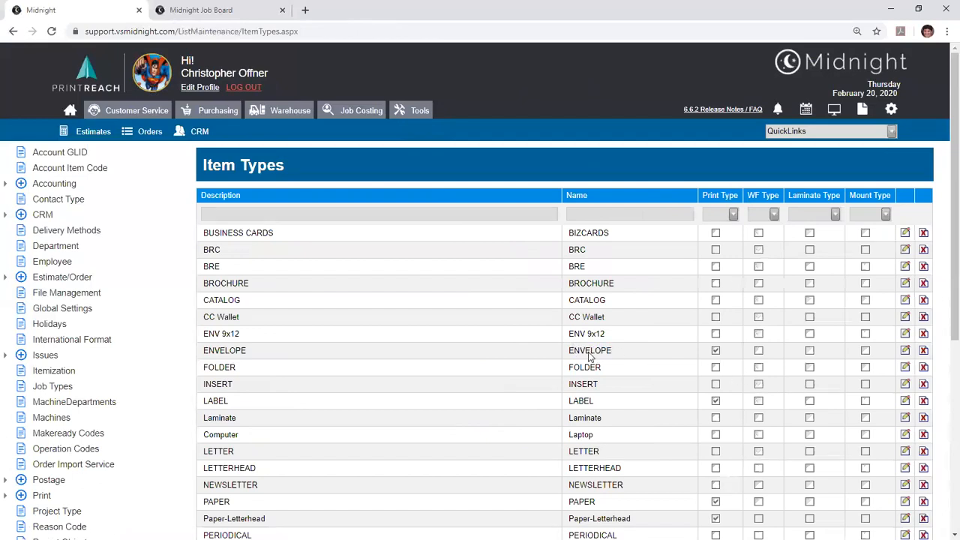
double_click(605, 400)
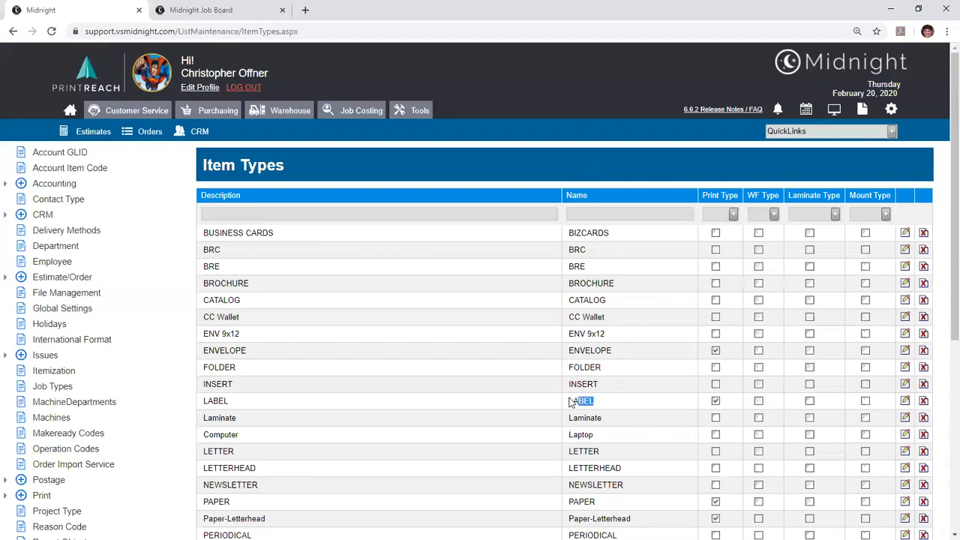
double_click(586, 501)
left_click(577, 503)
scroll(476, 249, "down", 5)
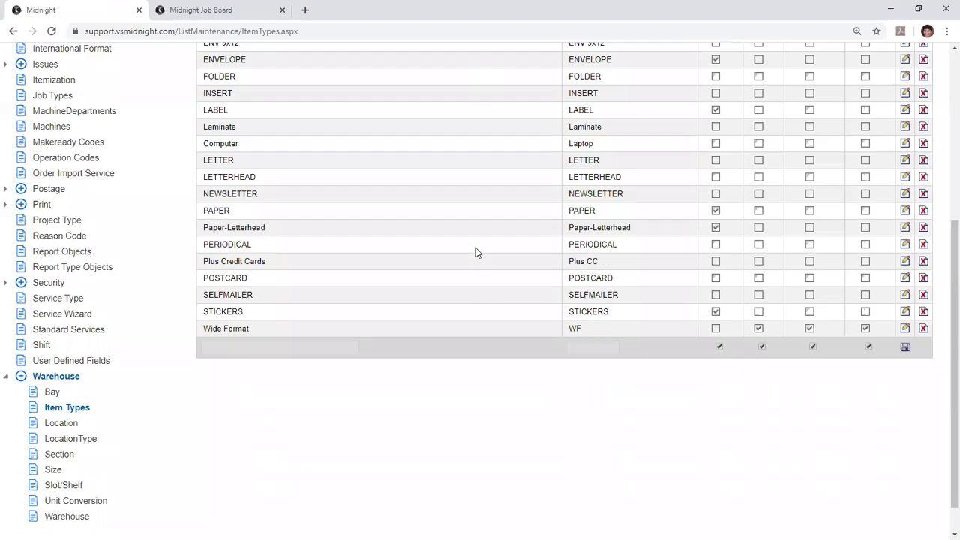
left_click(247, 336)
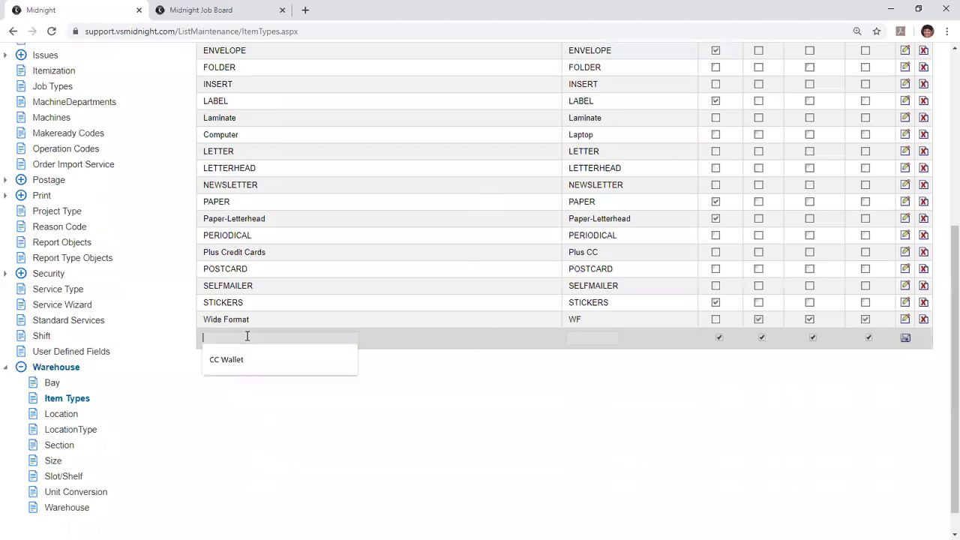
left_click(448, 364)
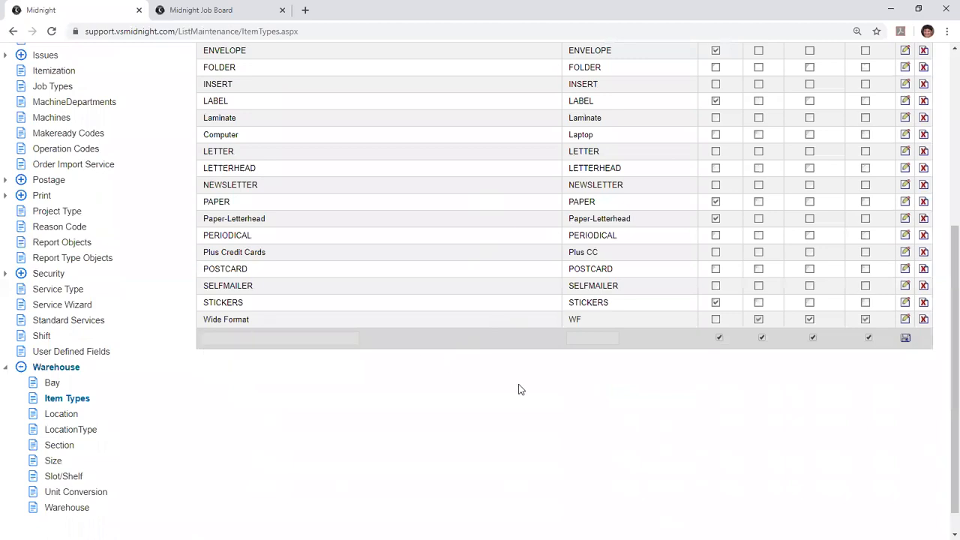
scroll(652, 393, "up", 5)
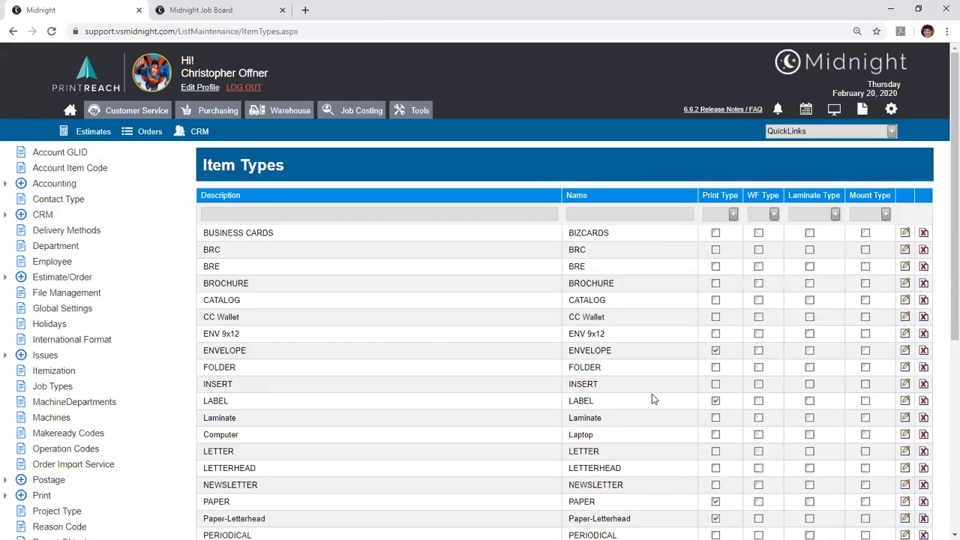
- Look at the editable fields of the CC Wallet item type, cancel the edit and delete the type
left_click(905, 318)
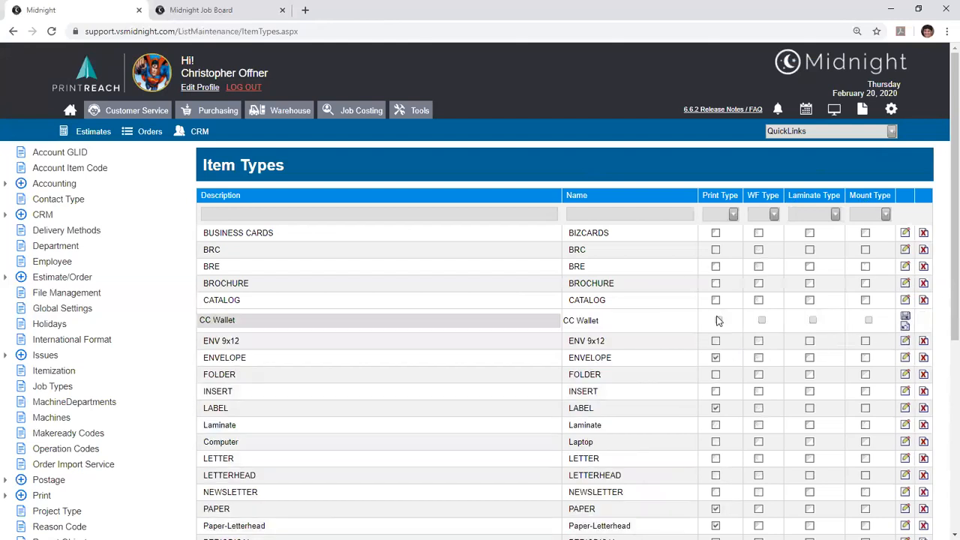
left_click(904, 325)
left_click(923, 317)
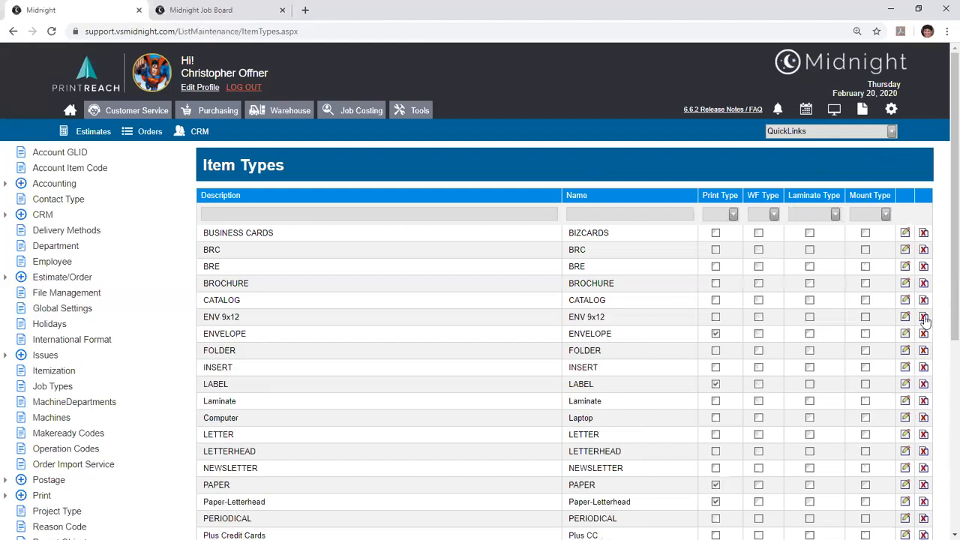
- Open the 18x12 80# Text Stock item in the warehouse inventory and review its general fields, including the Global option
left_click(256, 118)
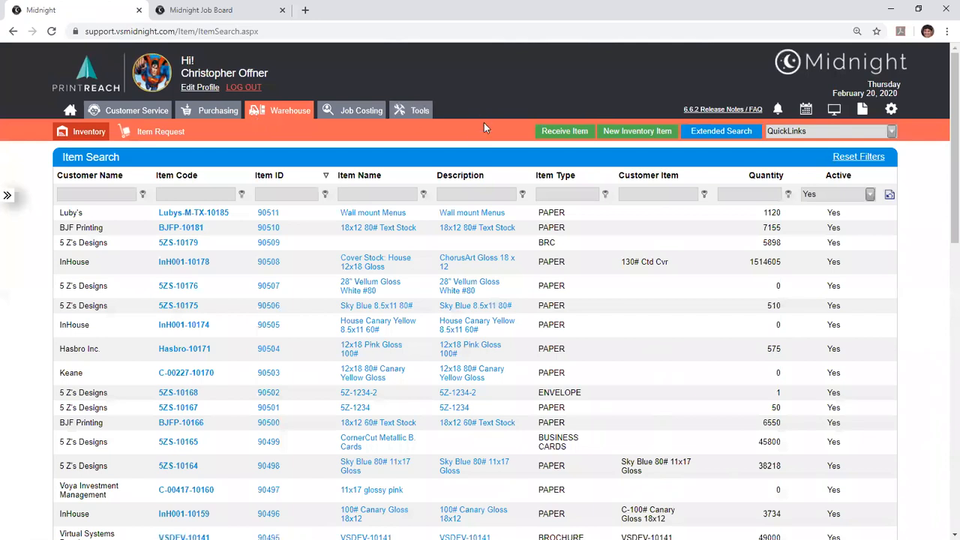
left_click(412, 237)
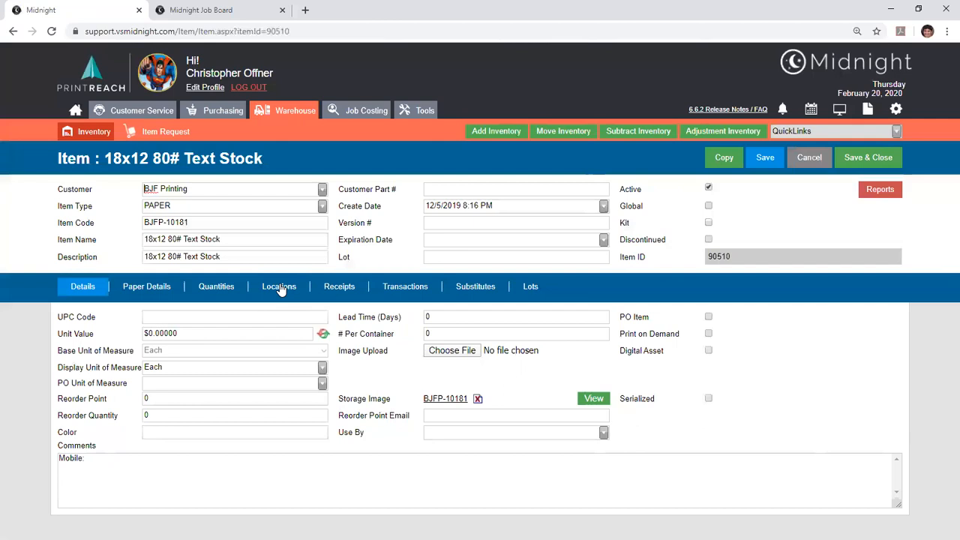
left_click(707, 207)
left_click(708, 206)
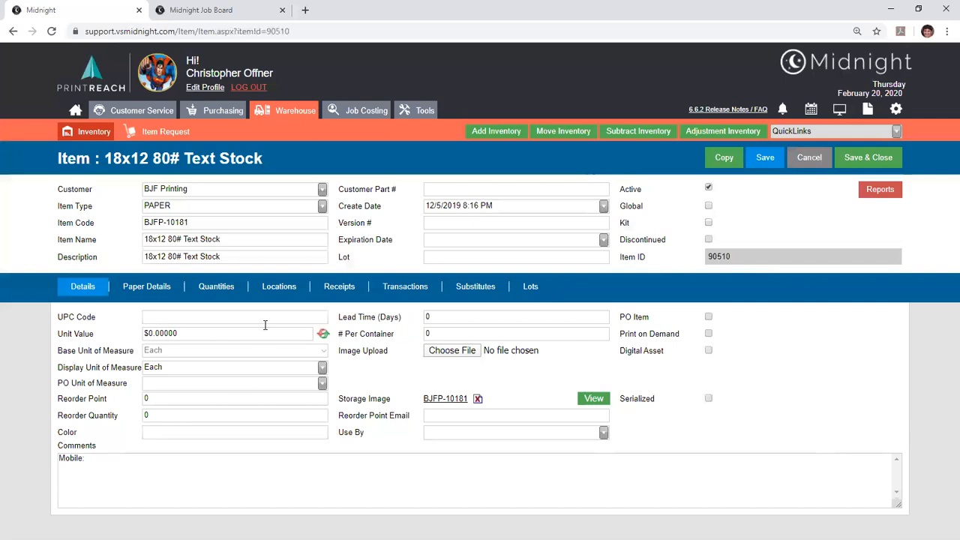
key("Tab")
key("Tab")
key("Tab")
- Review the stock's paper details, including the available options for material type, finish and opacity
left_click(147, 286)
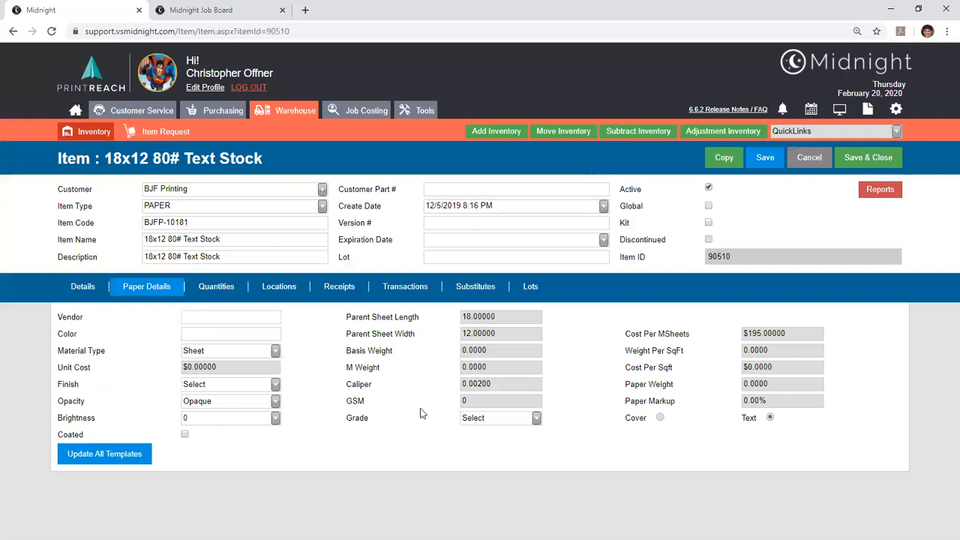
left_click(275, 351)
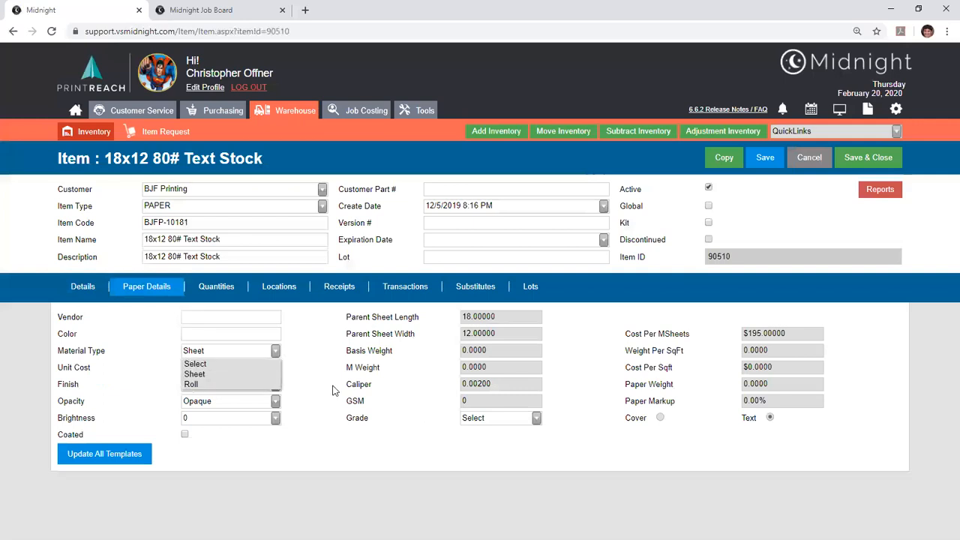
left_click(333, 391)
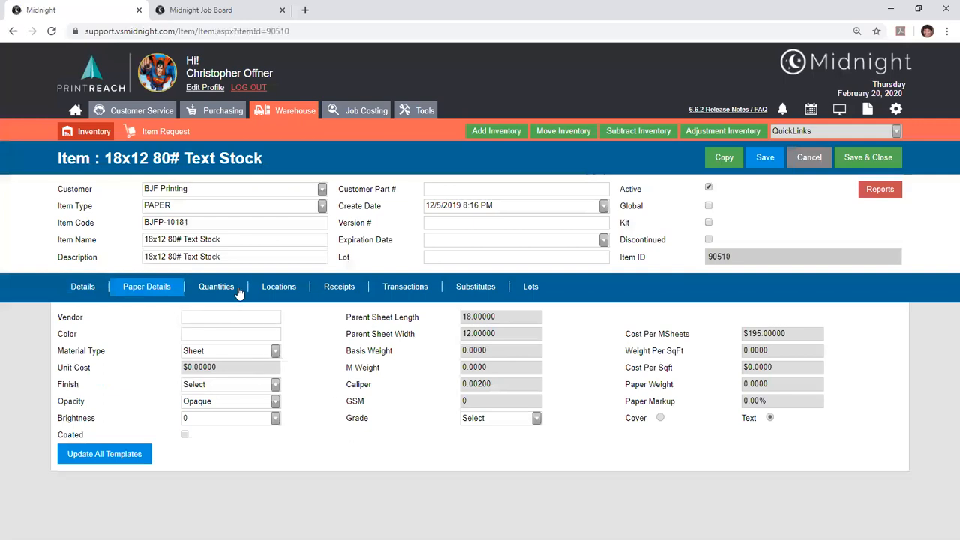
left_click(204, 384)
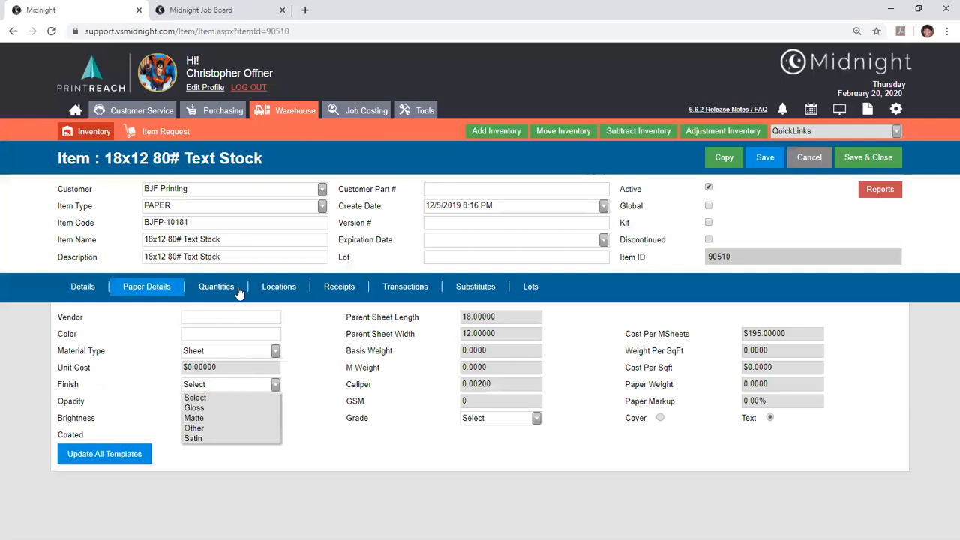
left_click(204, 384)
left_click(212, 401)
left_click(212, 401)
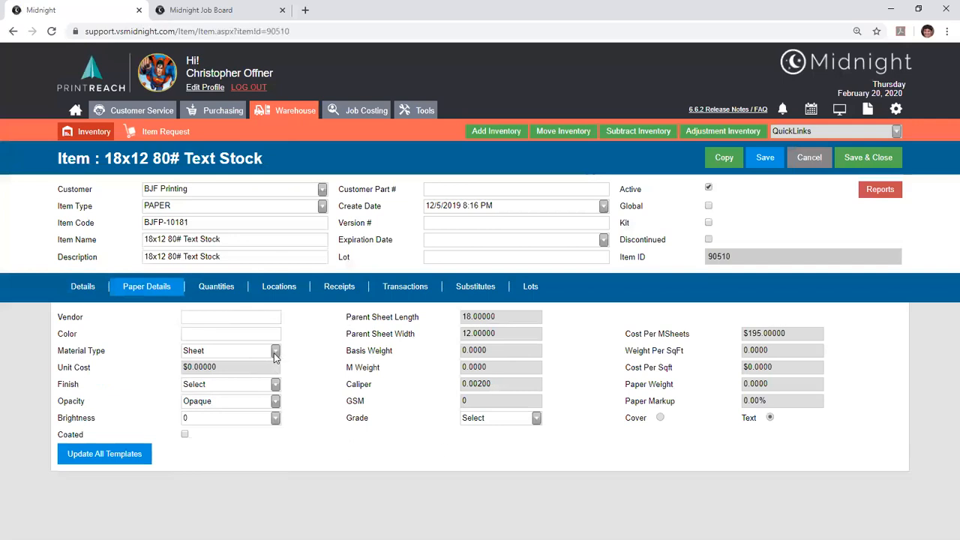
- Check the caliper and parent sheet dimensions of the text stock
left_click_drag(501, 385, 434, 381)
left_click(521, 386)
left_click_drag(508, 309, 462, 308)
left_click(506, 319)
- Set the stock's material type to Roll and try costing it by Cwt, by roll and by foot
left_click(248, 353)
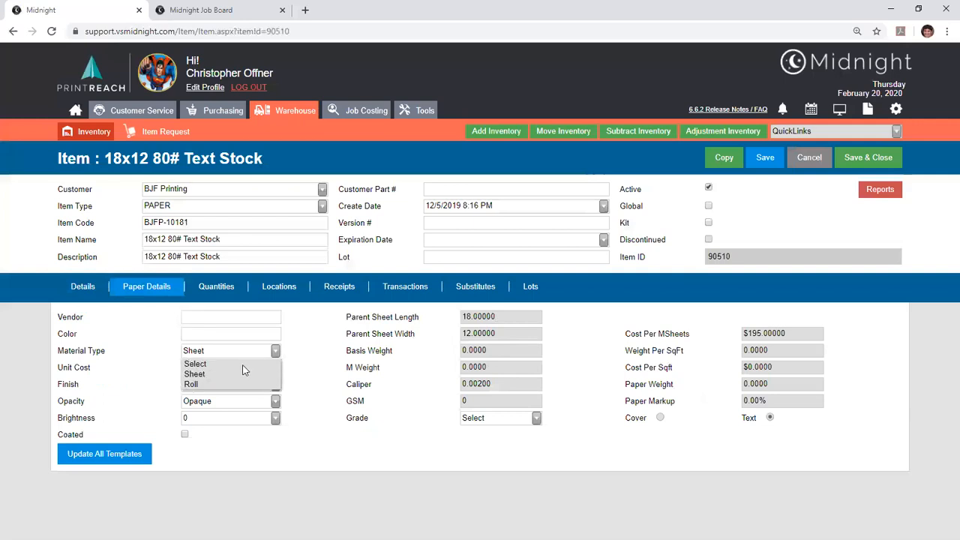
left_click(247, 382)
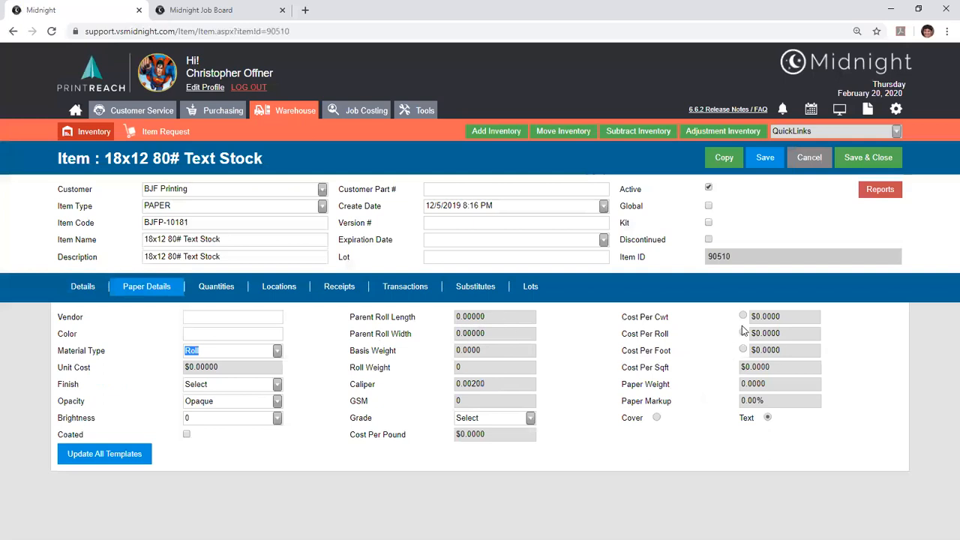
left_click(743, 316)
left_click(743, 334)
left_click(743, 350)
- Switch the material type back to Sheet and check the cost per MSheets, cost per square foot and paper markup fields
left_click(277, 350)
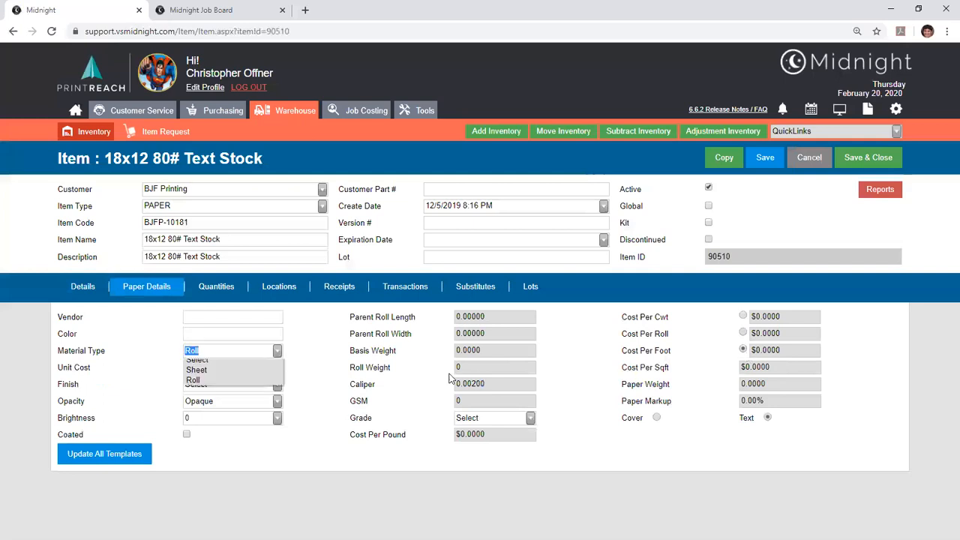
left_click(197, 373)
left_click_drag(780, 338, 713, 319)
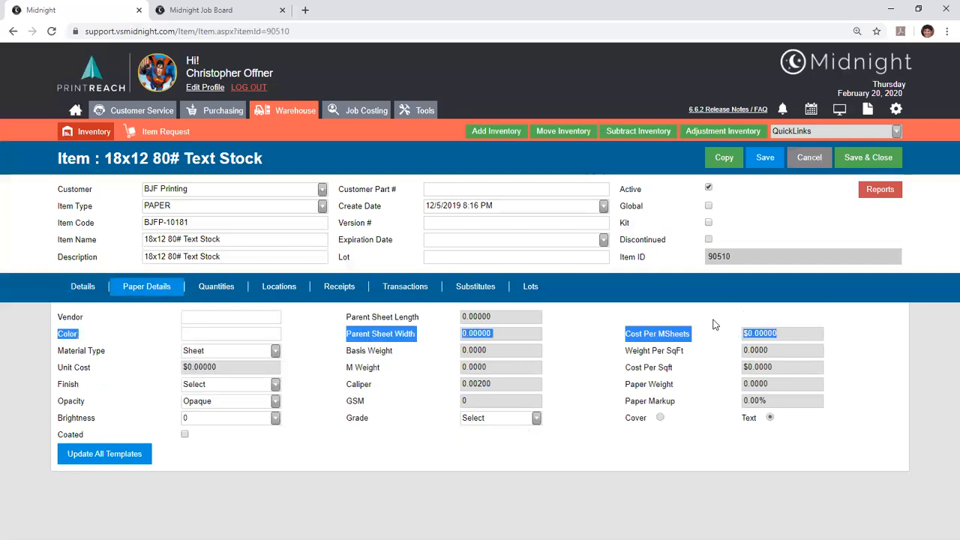
left_click(773, 341)
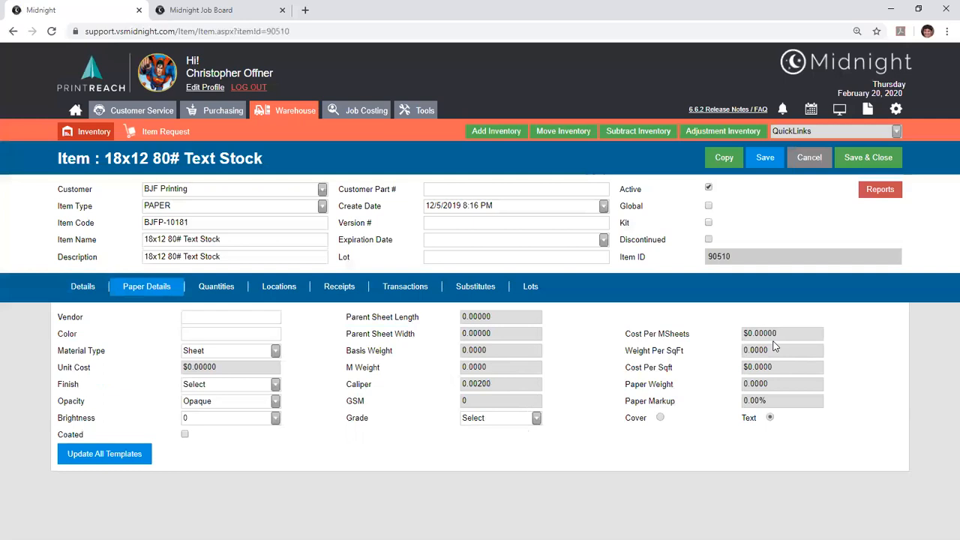
left_click_drag(785, 400, 707, 396)
left_click(772, 351)
left_click(780, 365)
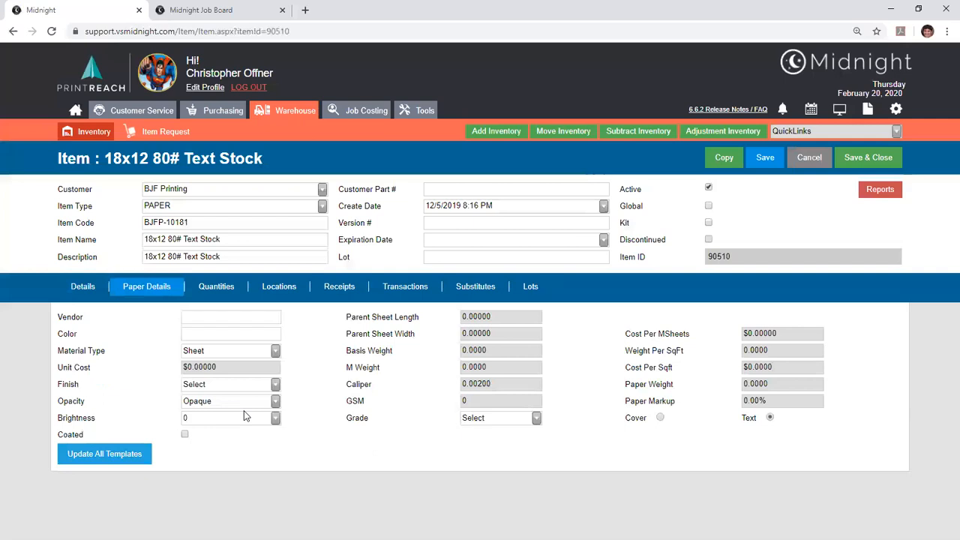
- Try to save and close the text stock item, and leave it without saving the changes
left_click(855, 165)
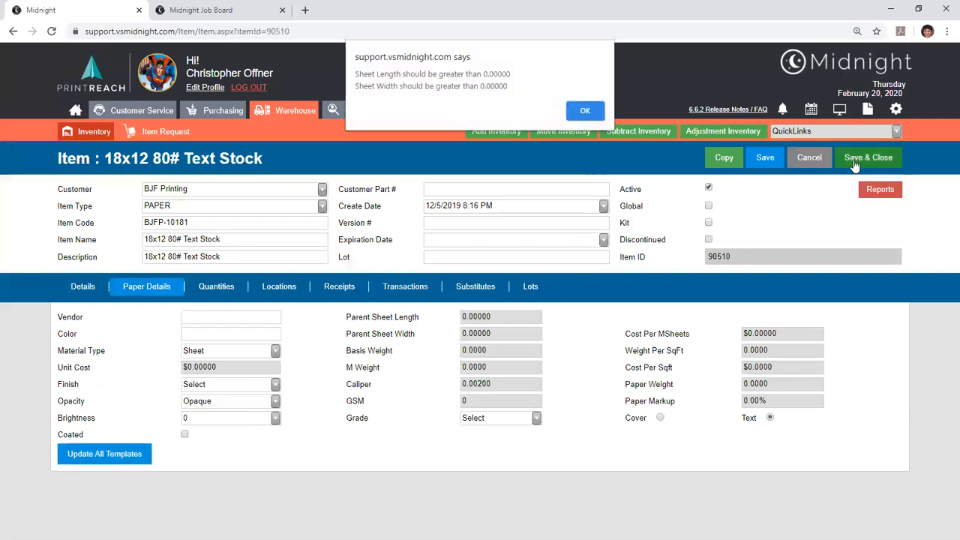
left_click(578, 114)
left_click(797, 153)
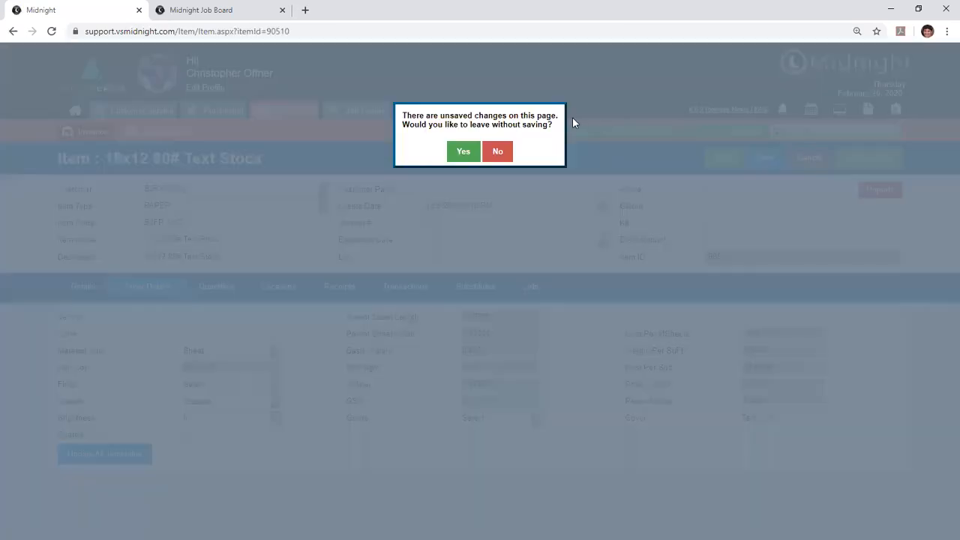
left_click(472, 150)
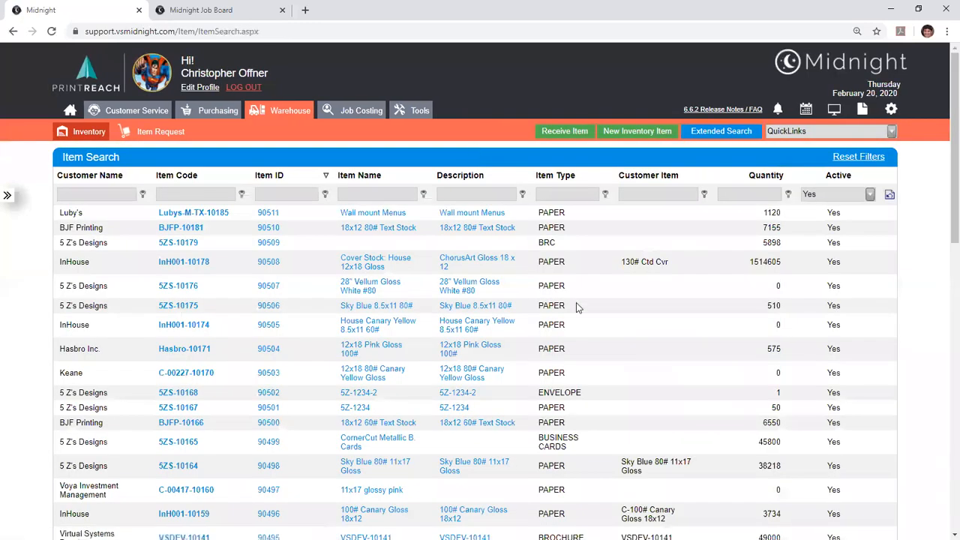
- Open the Standard Services list in the maintenance settings and open the Booklets service, which uses the Print Calc action
left_click(889, 111)
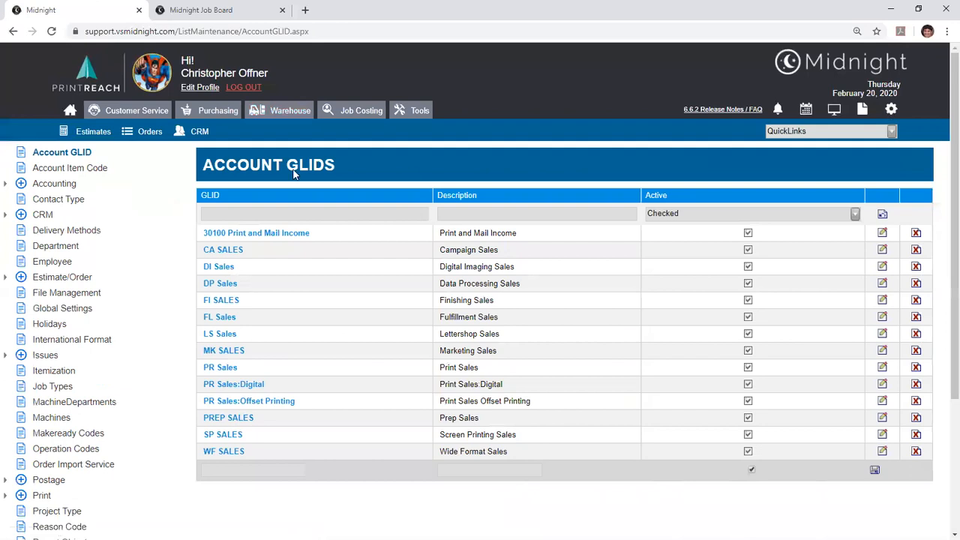
scroll(294, 173, "down", 3)
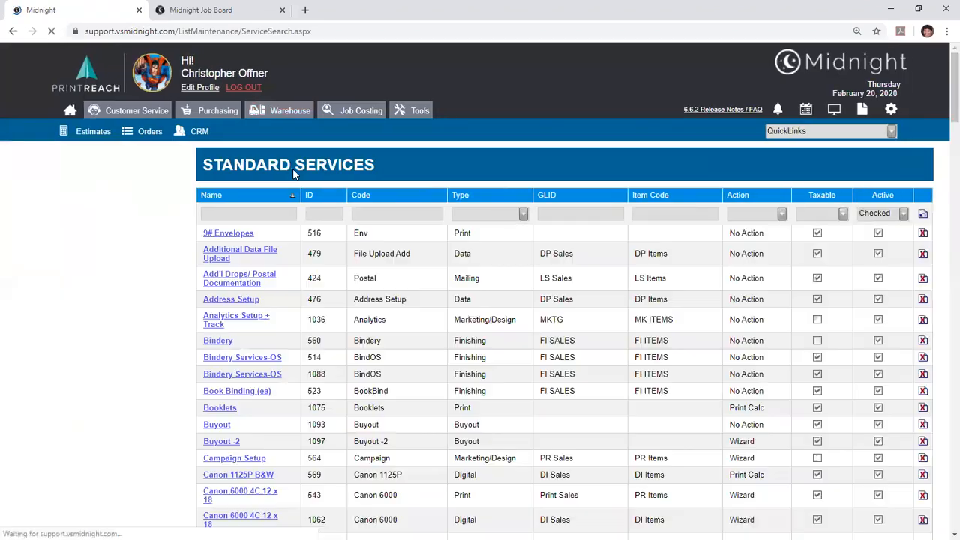
left_click_drag(769, 407, 735, 406)
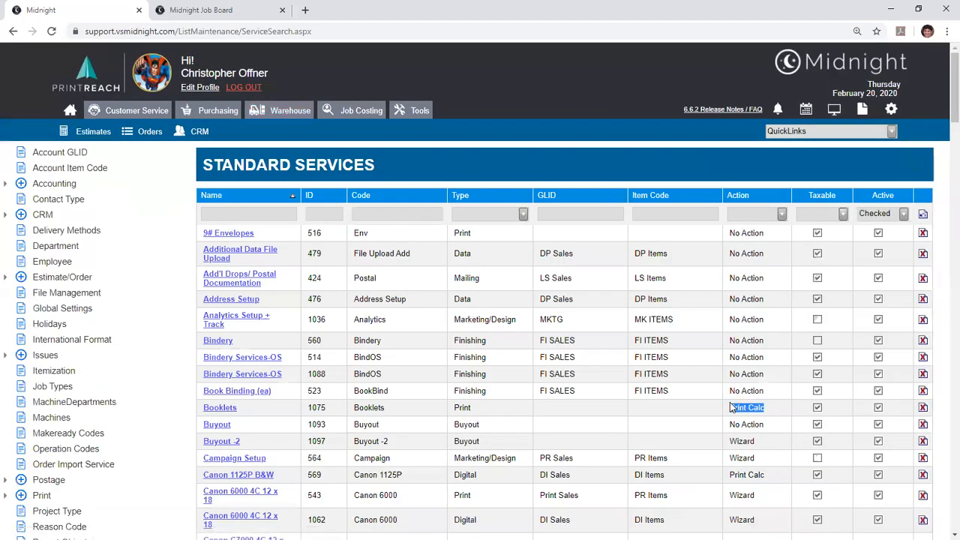
left_click(235, 412)
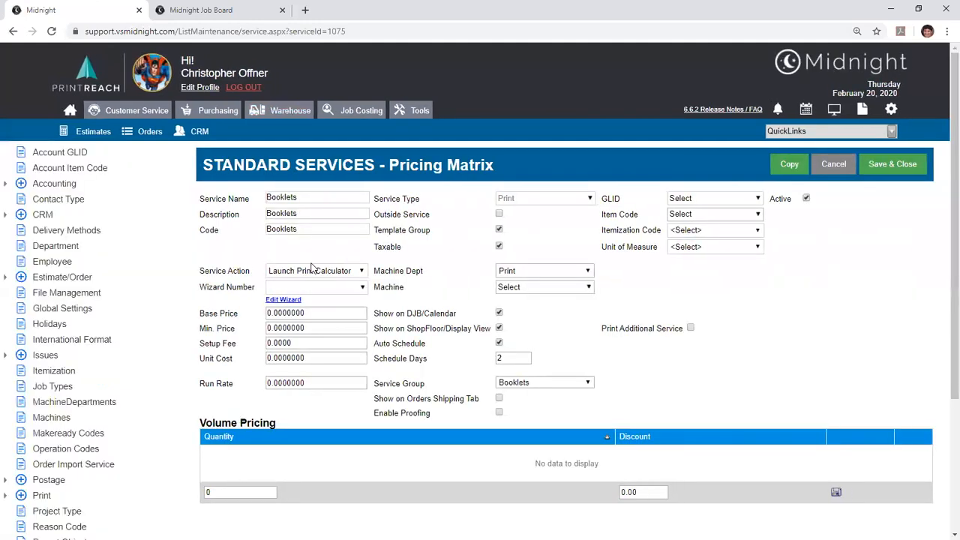
- Review the service action choices and scheduling options of the Booklets service, and return to the services list without saving
left_click(300, 273)
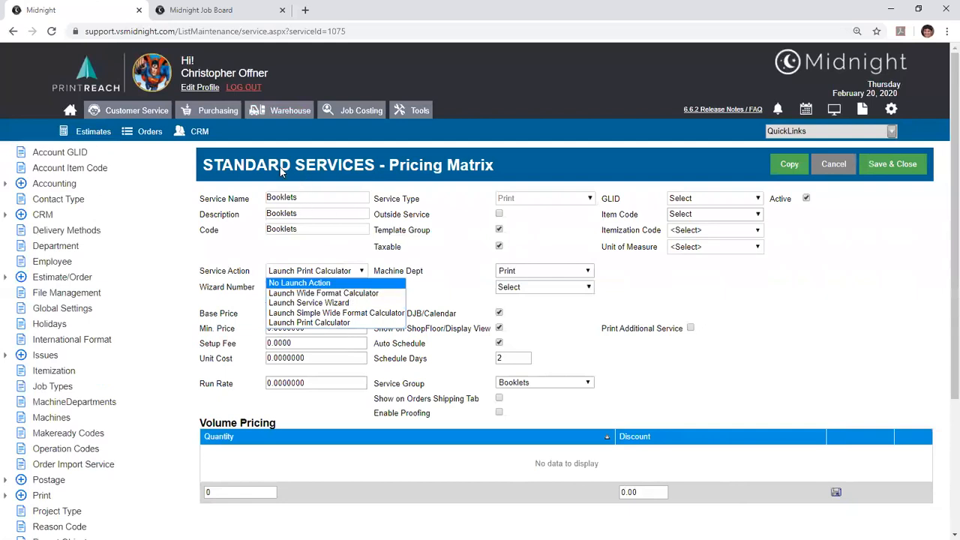
left_click(270, 244)
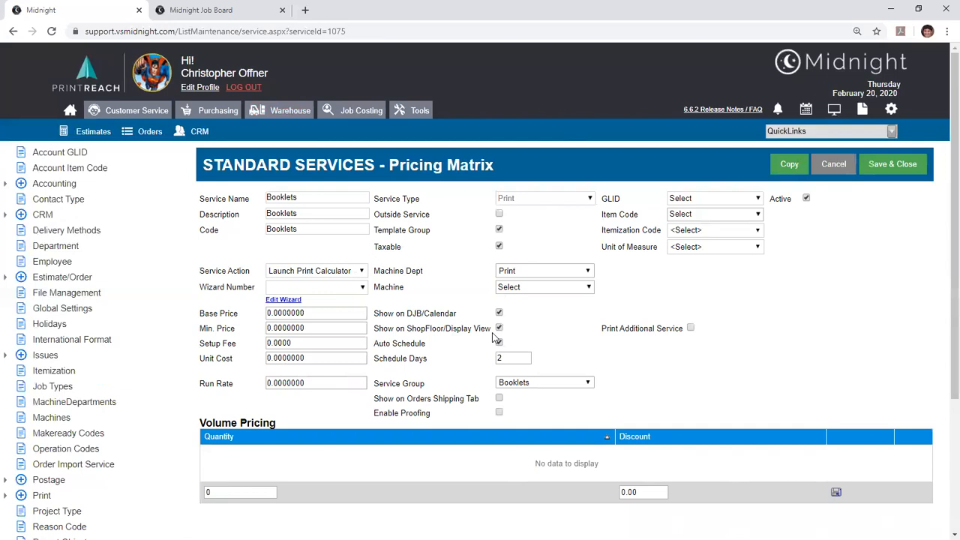
left_click(849, 171)
left_click(543, 126)
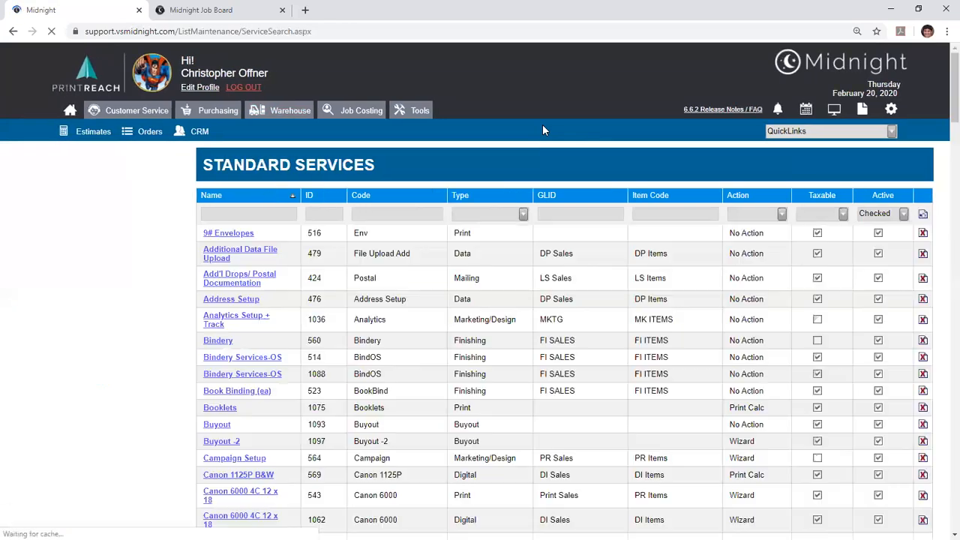
- Open the Perforating service and check its Print Additional Service option and base price
left_click_drag(955, 114, 942, 404)
left_click(240, 311)
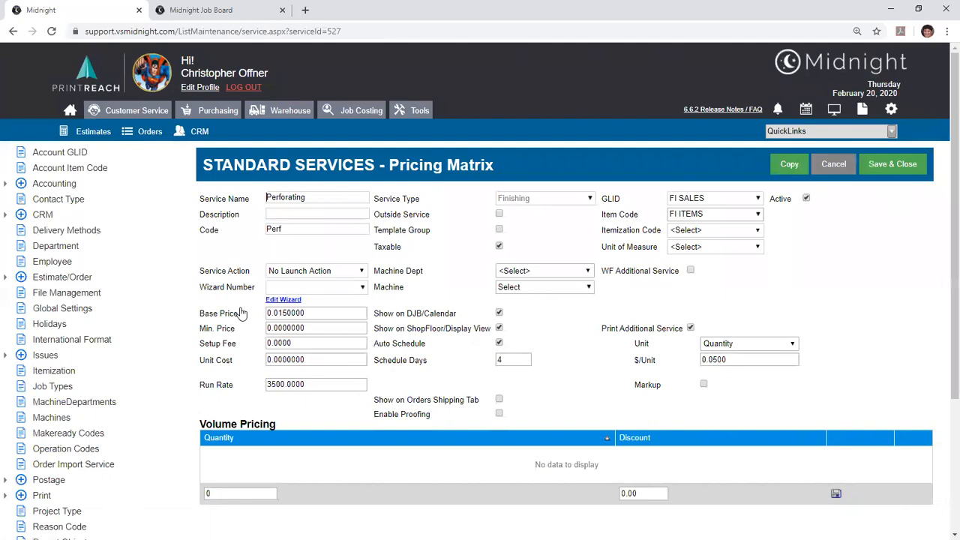
left_click_drag(602, 329, 682, 333)
left_click(683, 334)
left_click_drag(314, 314, 348, 328)
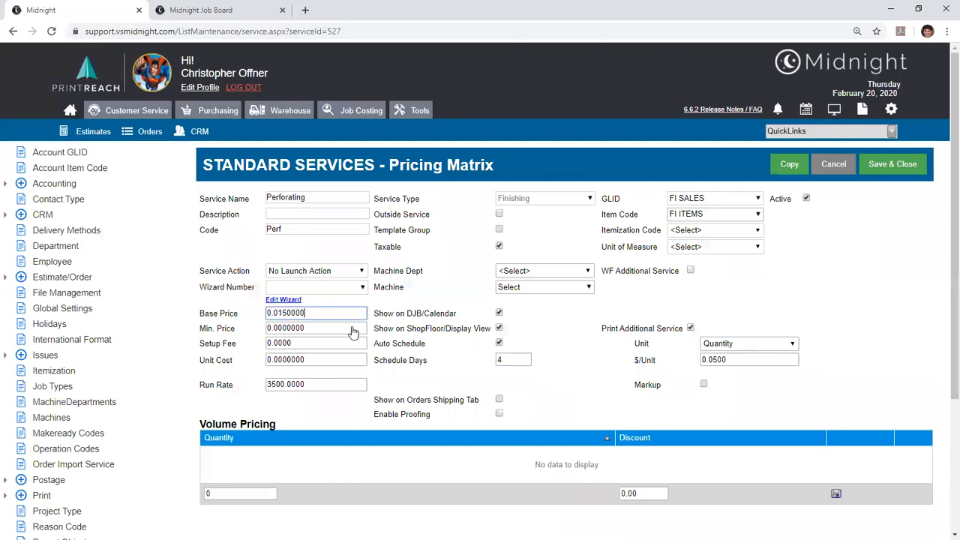
- Turn on Markup for the Perforating service and look over its $/Unit field and unit choices
left_click_drag(635, 359, 655, 362)
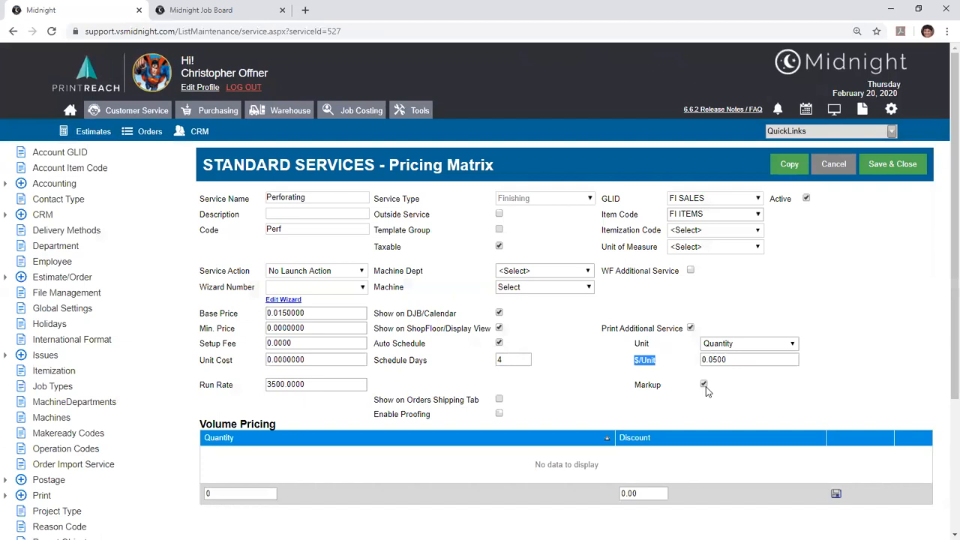
left_click(747, 342)
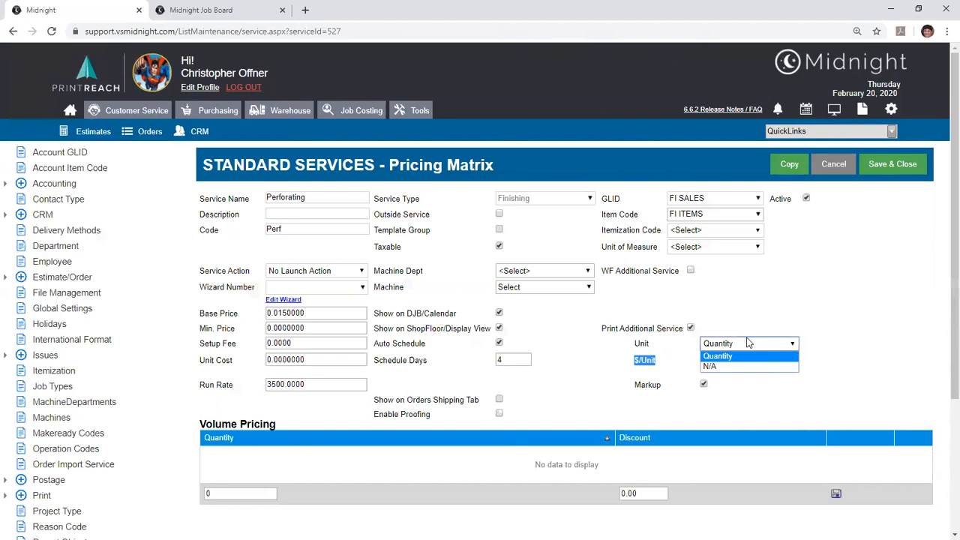
left_click(747, 343)
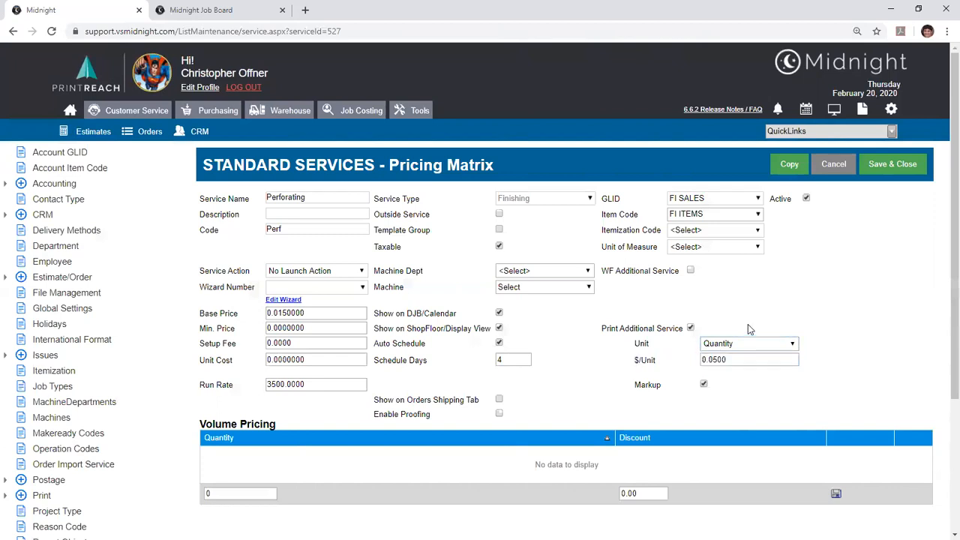